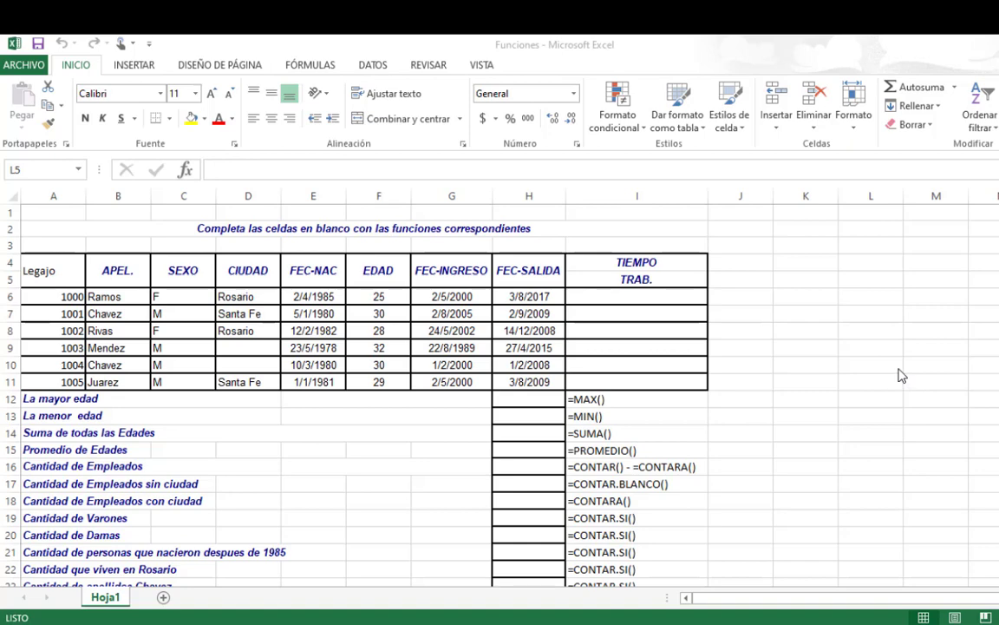
Step: Review the employee table and the questions with their suggested functions in rows 12 to 27
scroll(900, 375, "down", 3)
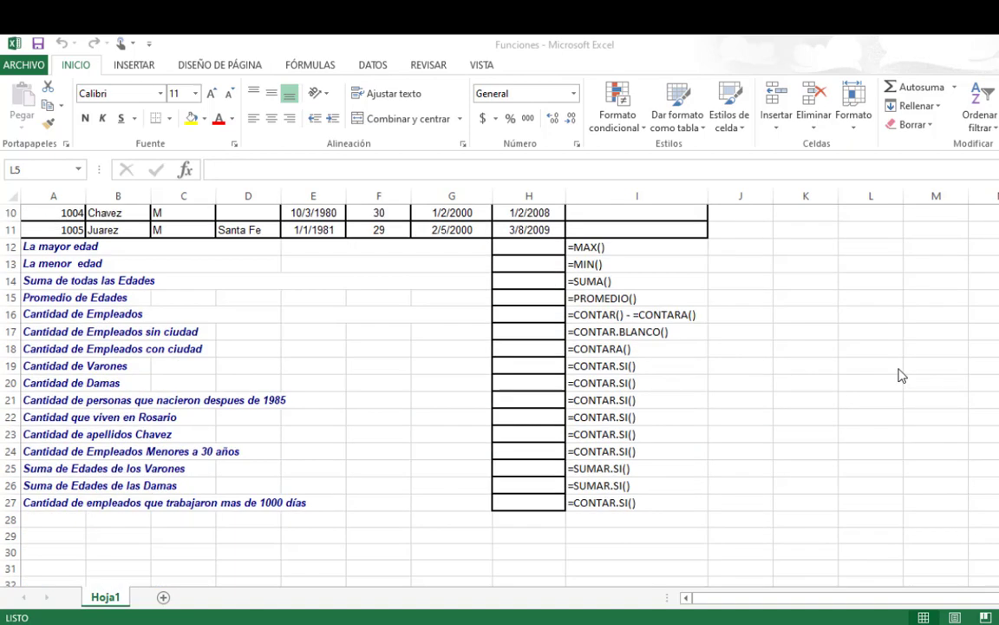
scroll(900, 374, "up", 1)
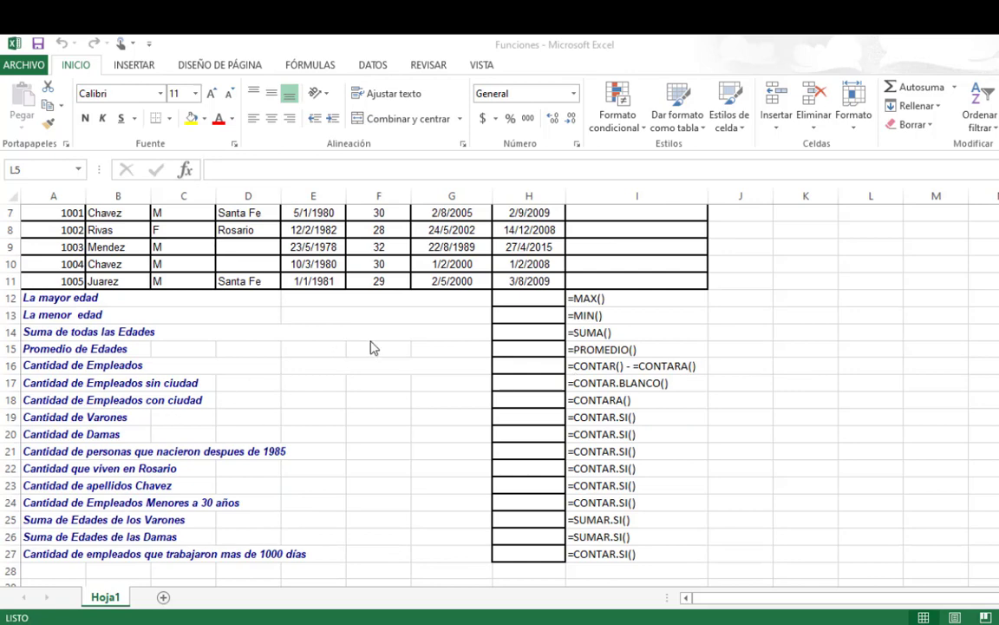
scroll(658, 335, "up", 2)
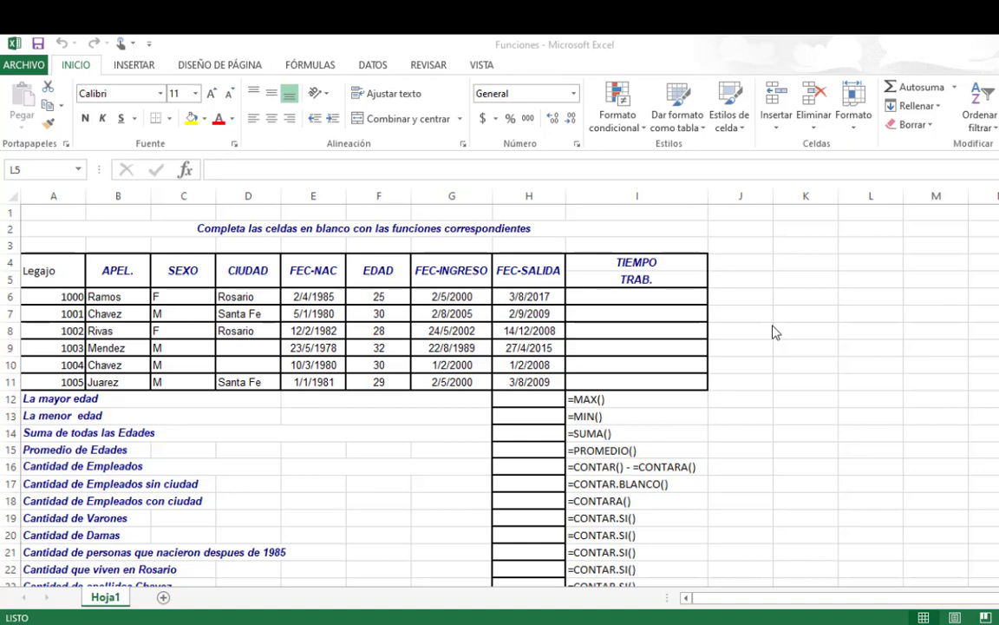
scroll(774, 332, "down", 2)
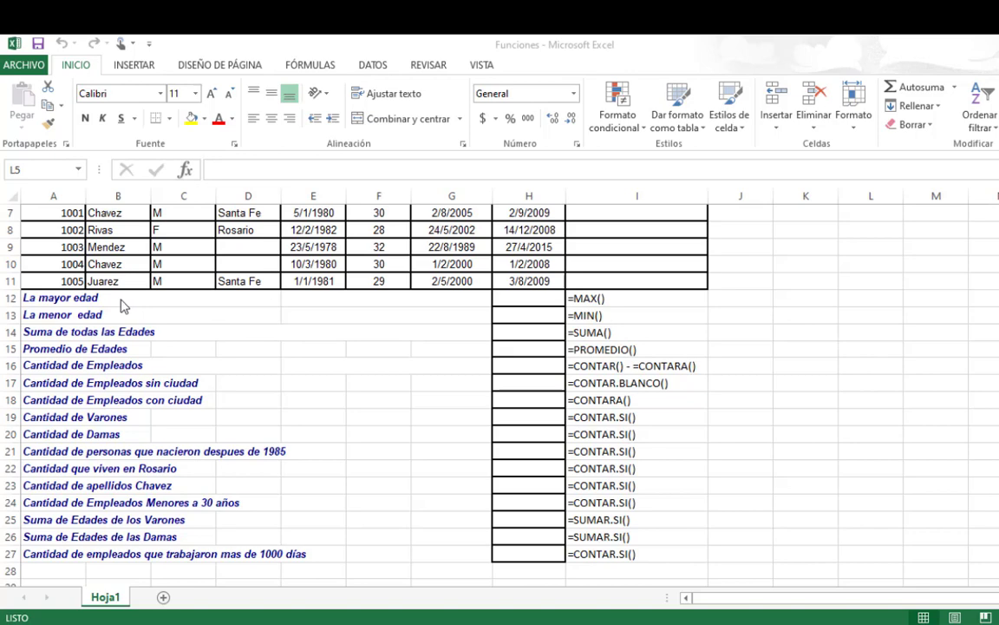
scroll(176, 301, "up", 2)
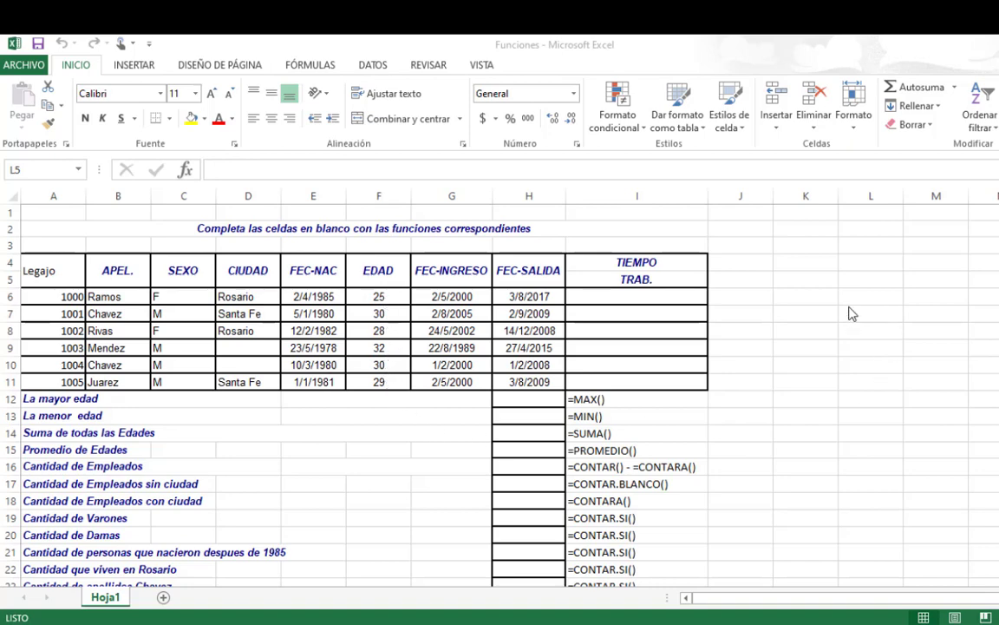
Step: Enter the formula =max(f6:f11) in cell K6 to get the highest age in the EDAD column
left_click(817, 297)
left_click(817, 298)
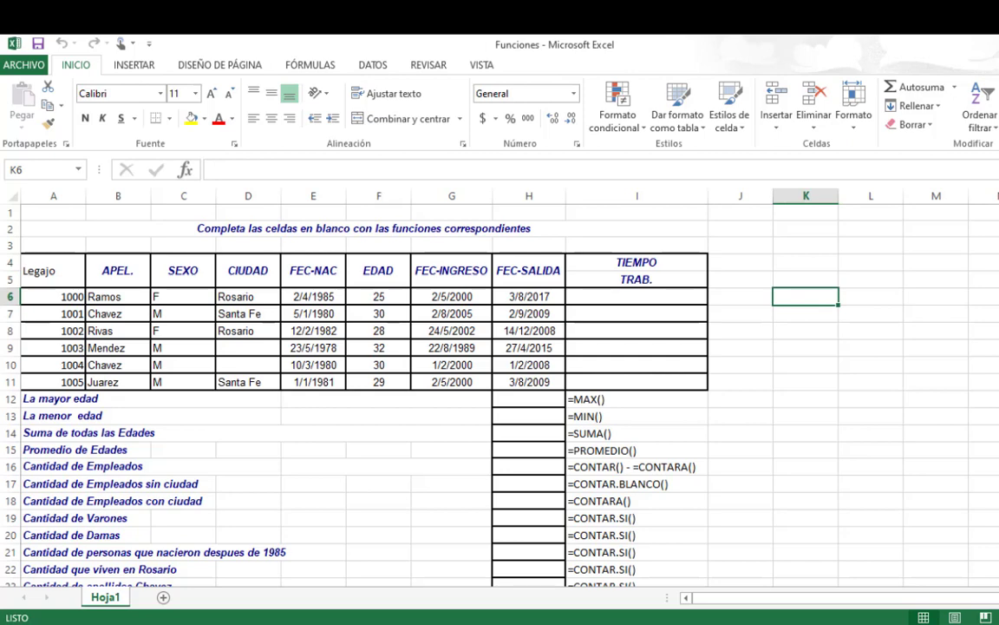
type("=")
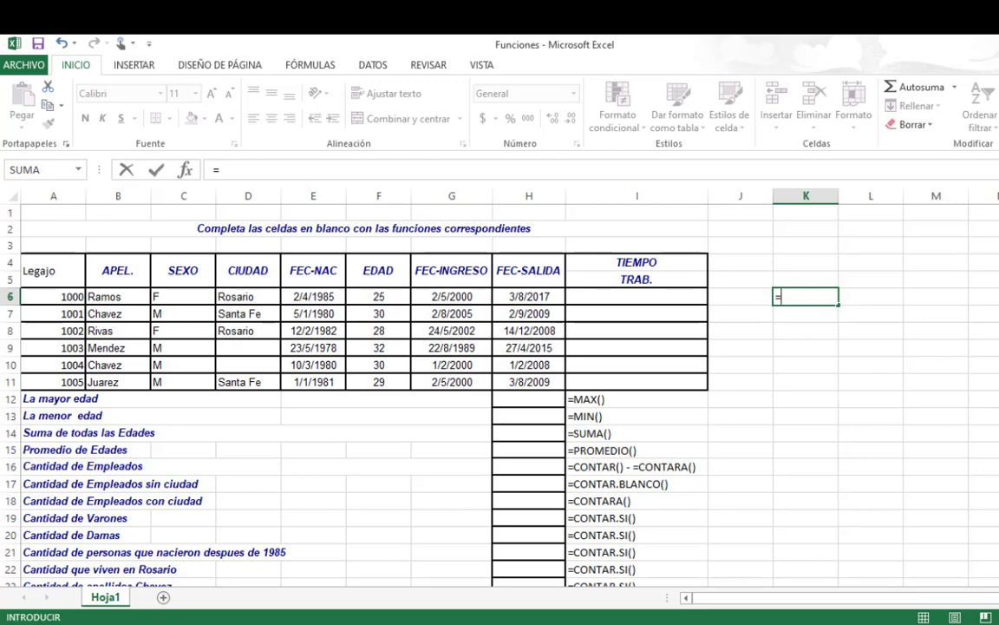
type("max")
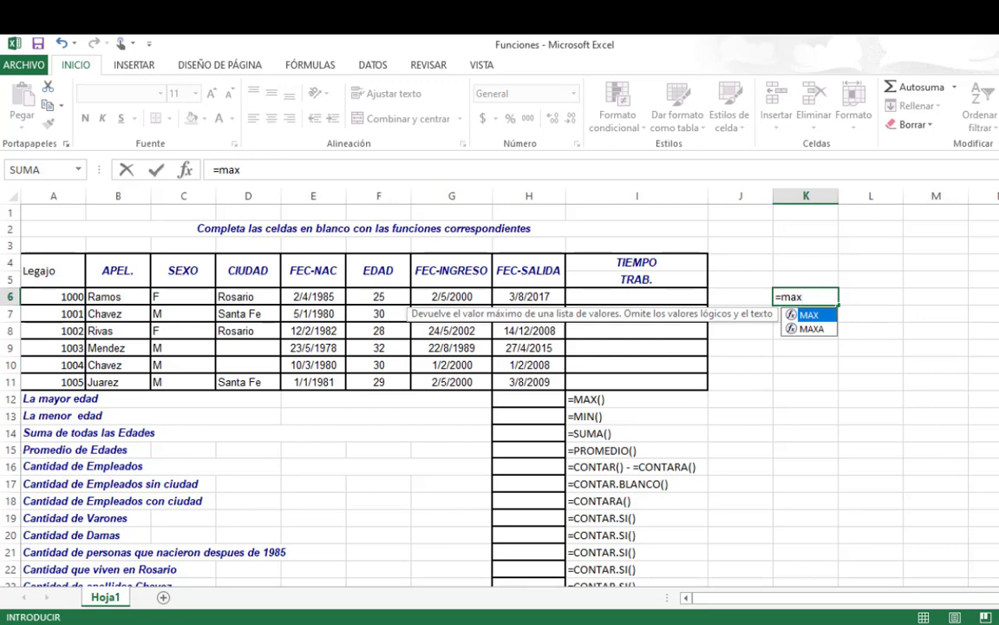
type("(")
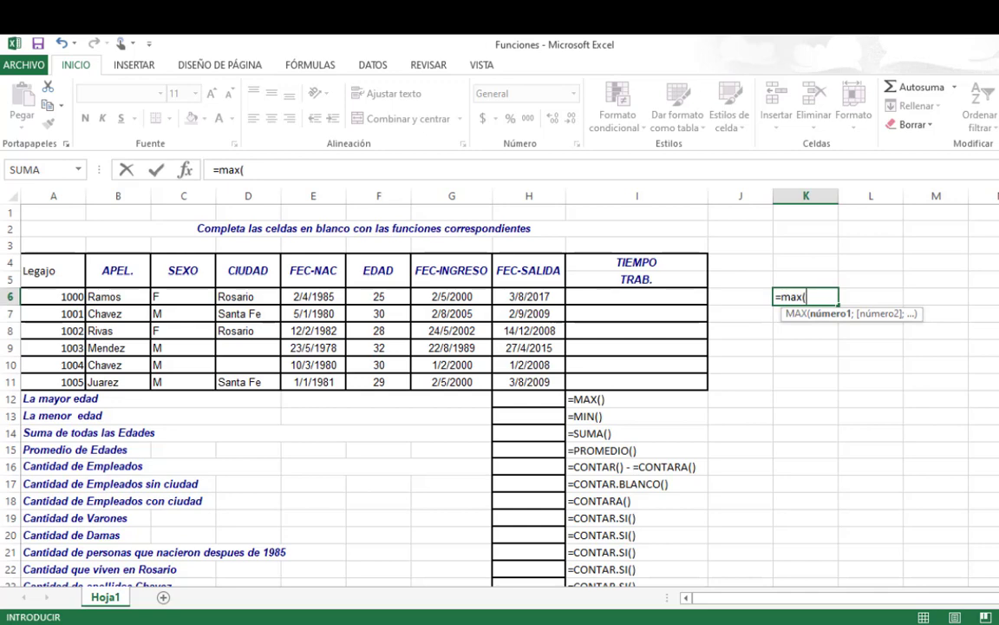
type("f6")
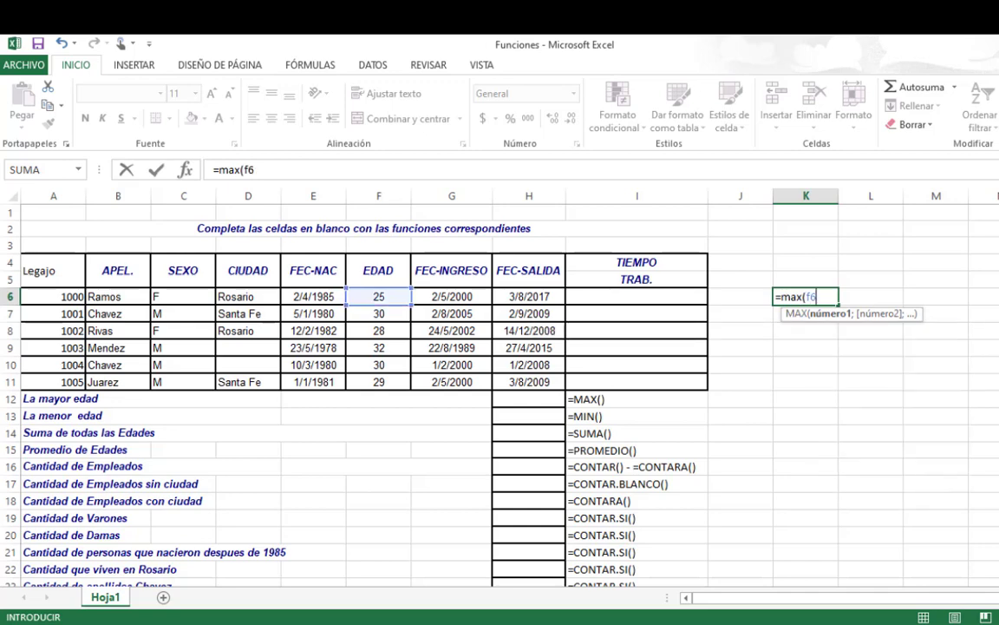
type(":f11")
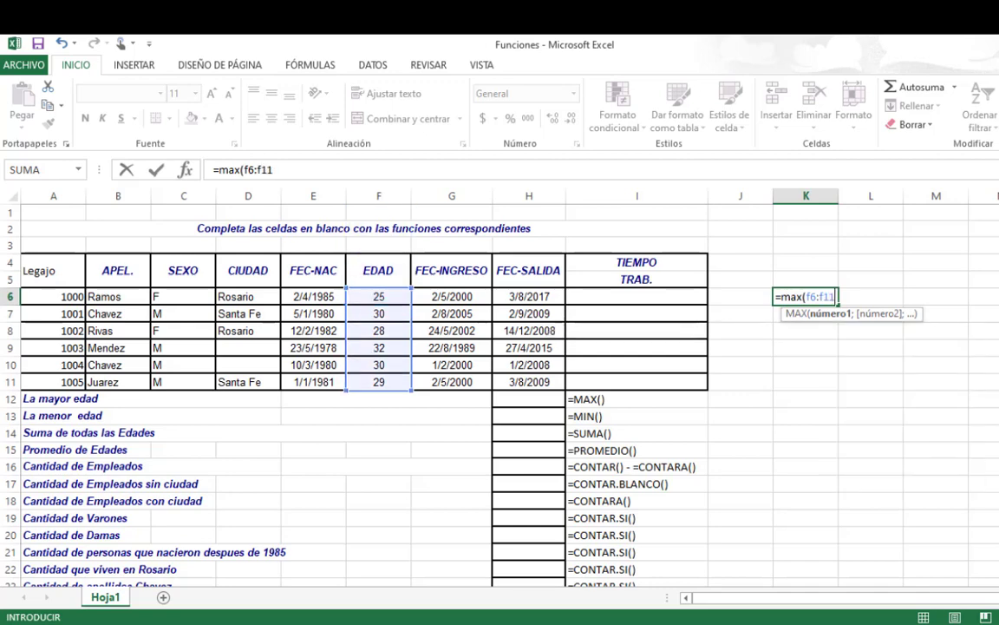
type(")")
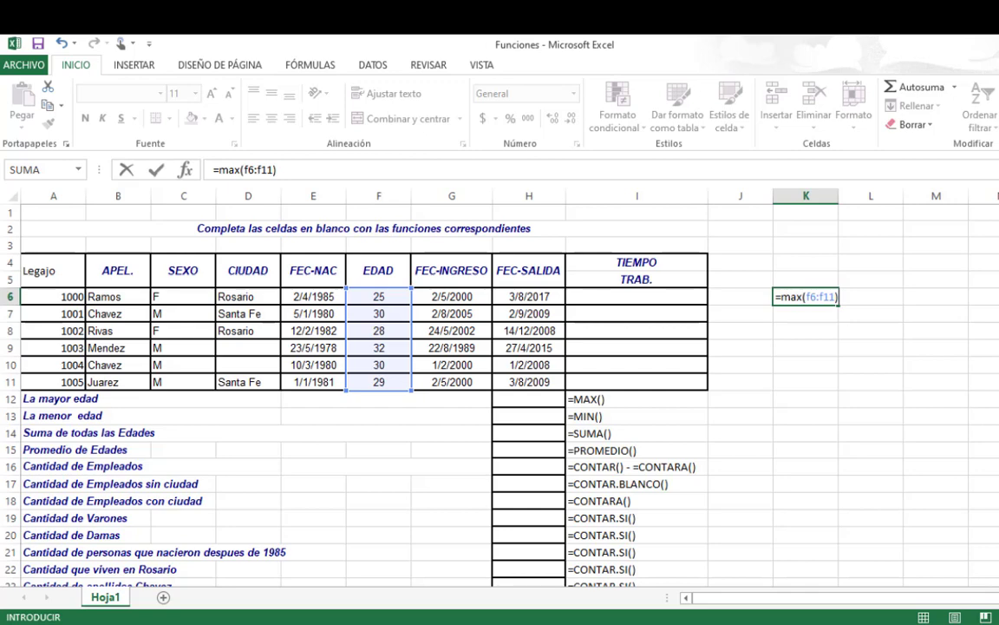
key("Return")
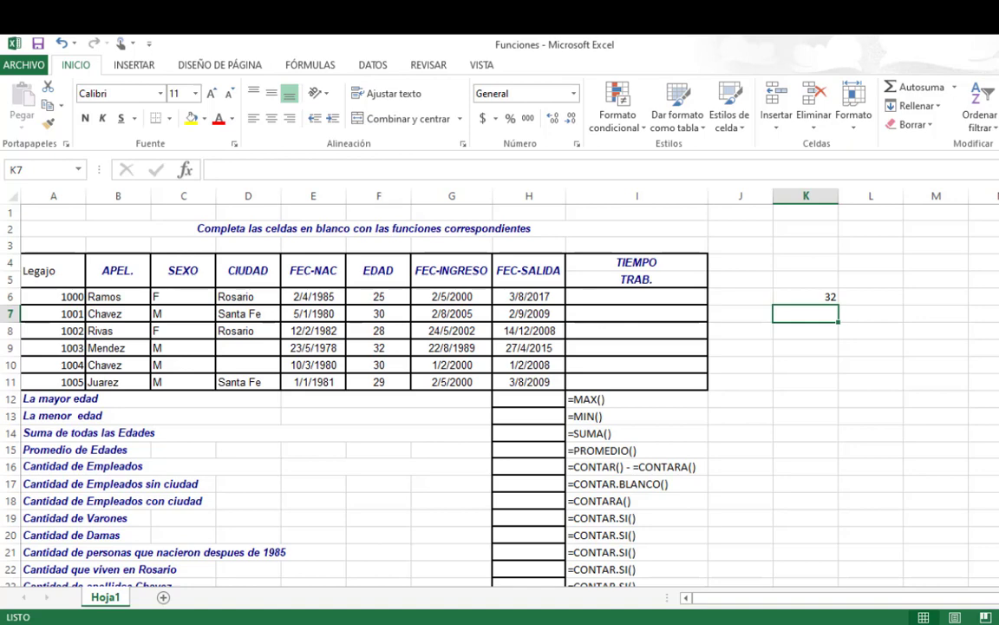
Step: Start inserting a function in empty cell L6 and set the function category to Todo
left_click(858, 298)
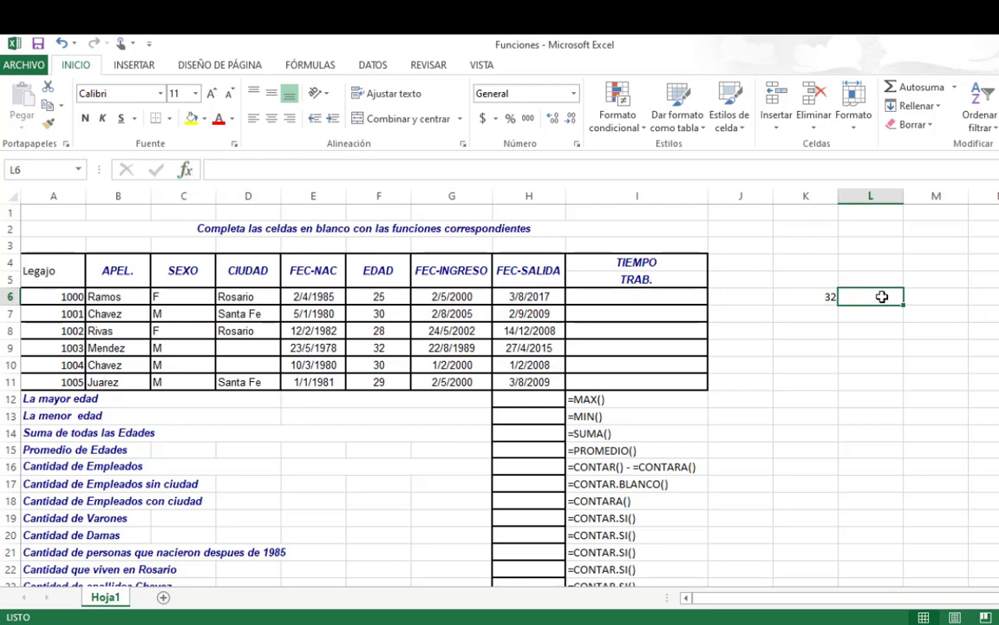
left_click(866, 367)
left_click(815, 386)
left_click(871, 298)
left_click(186, 170)
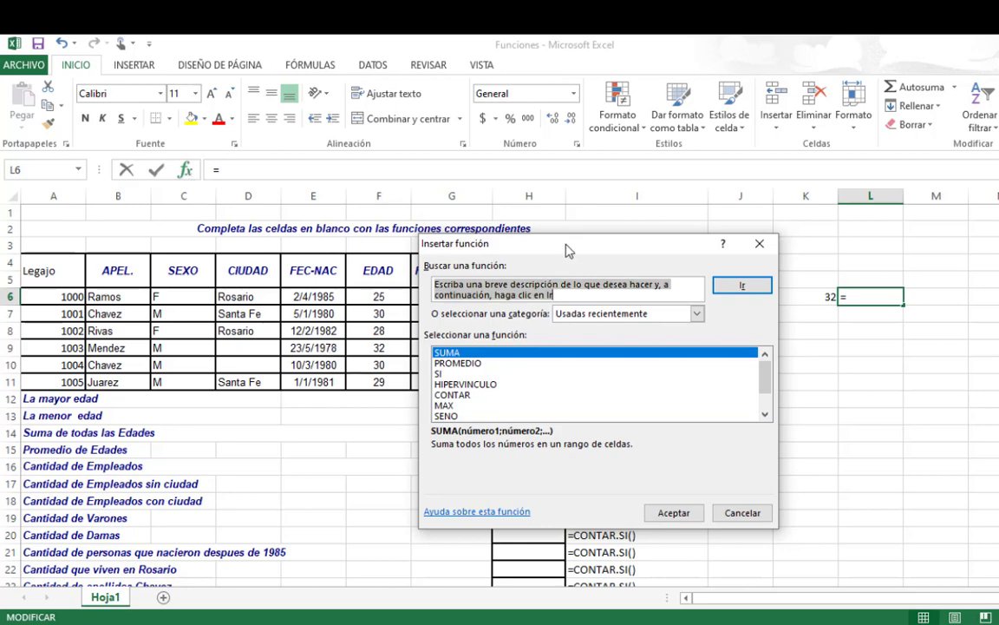
left_click_drag(568, 246, 599, 244)
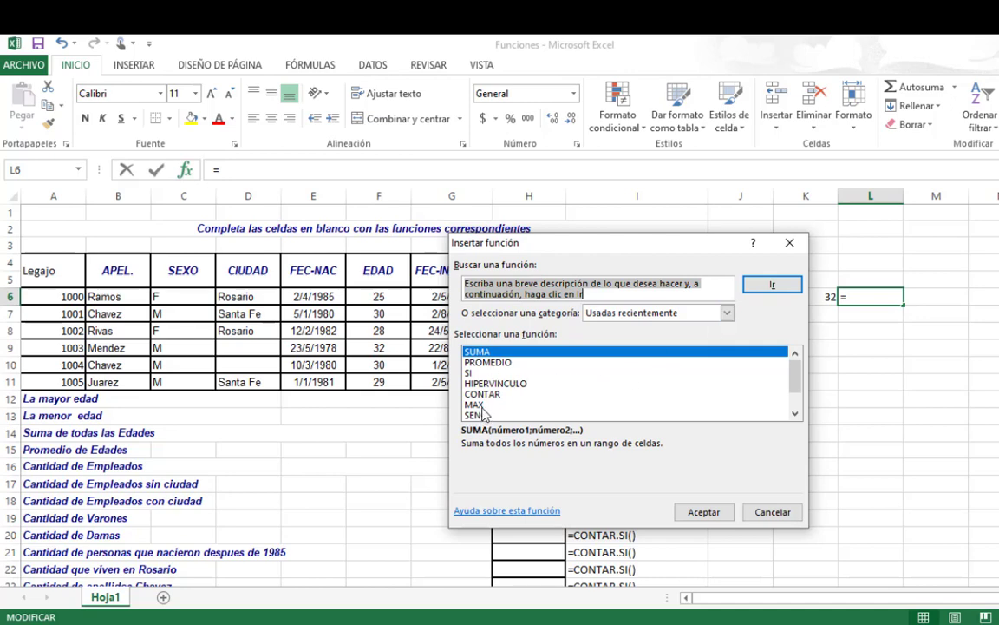
left_click(727, 313)
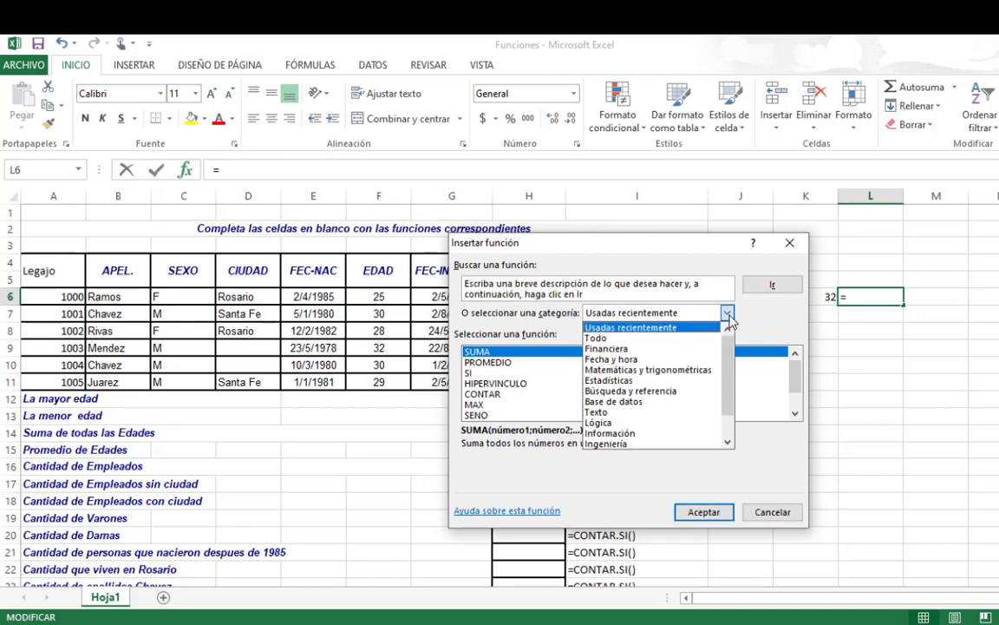
left_click(705, 340)
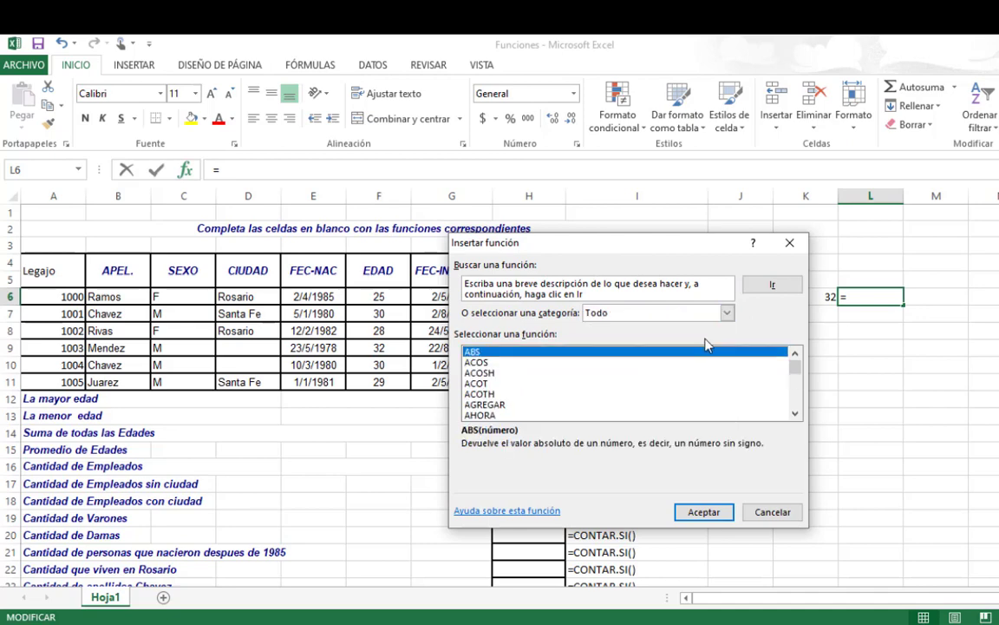
Step: Find MAX in the full function list and open its arguments for cell L6
left_click(795, 375)
left_click_drag(795, 375, 792, 399)
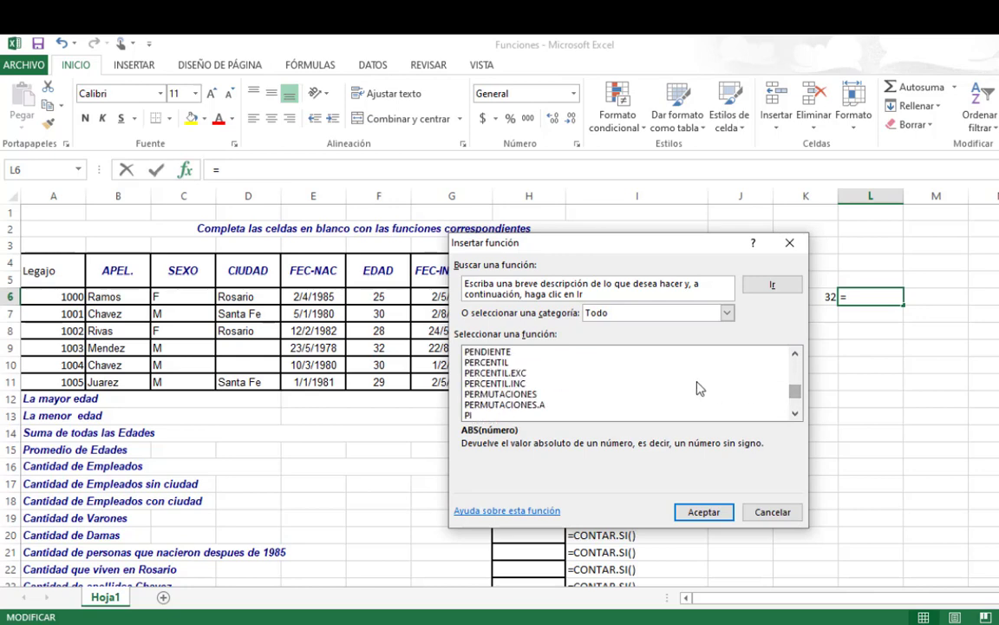
scroll(658, 386, "down", 3)
scroll(659, 388, "up", 7)
scroll(657, 390, "up", 15)
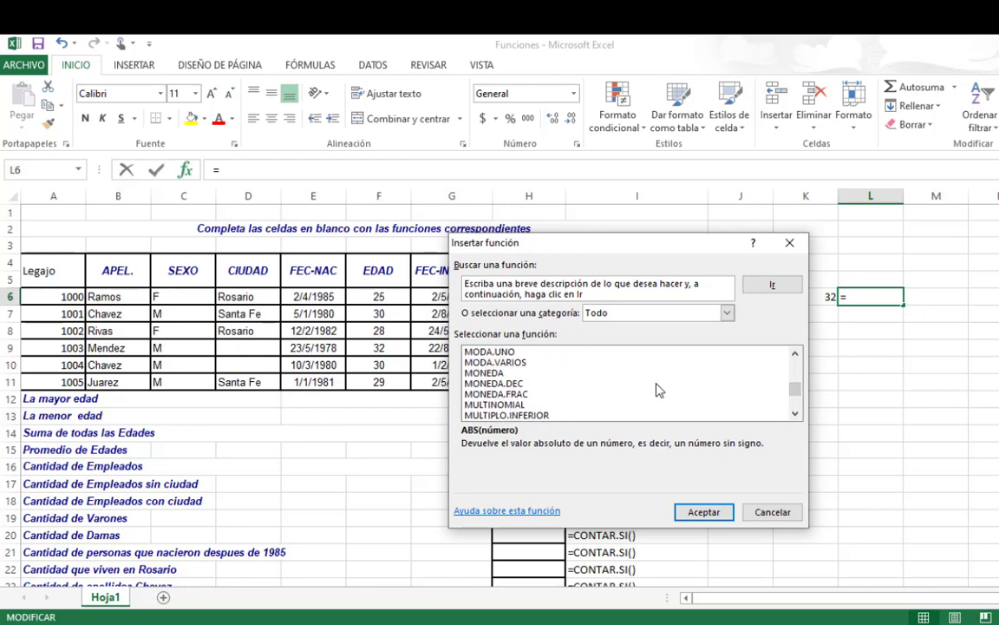
scroll(659, 392, "up", 8)
scroll(664, 392, "down", 12)
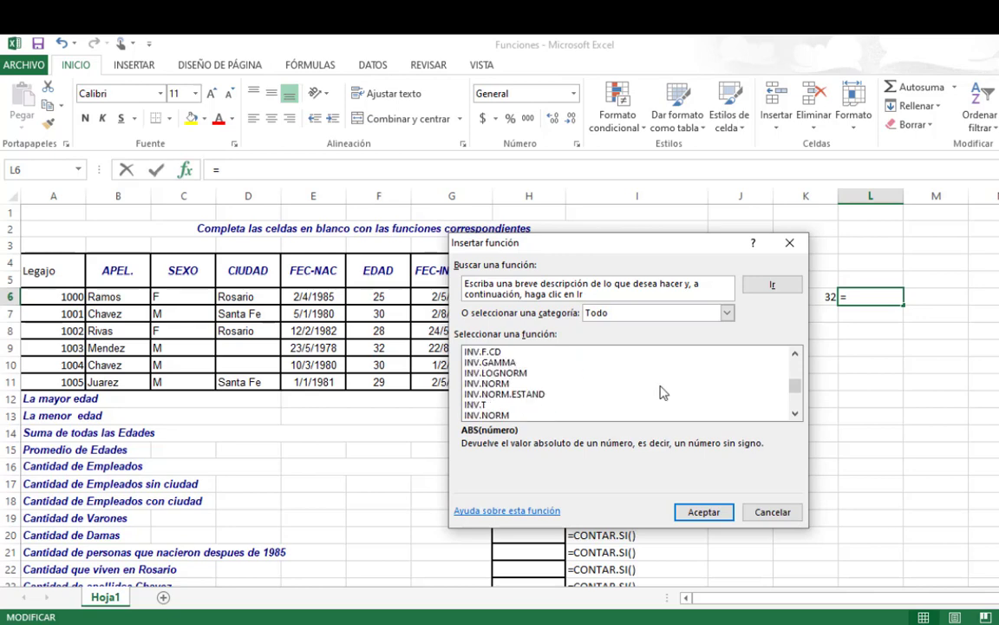
scroll(668, 393, "up", 4)
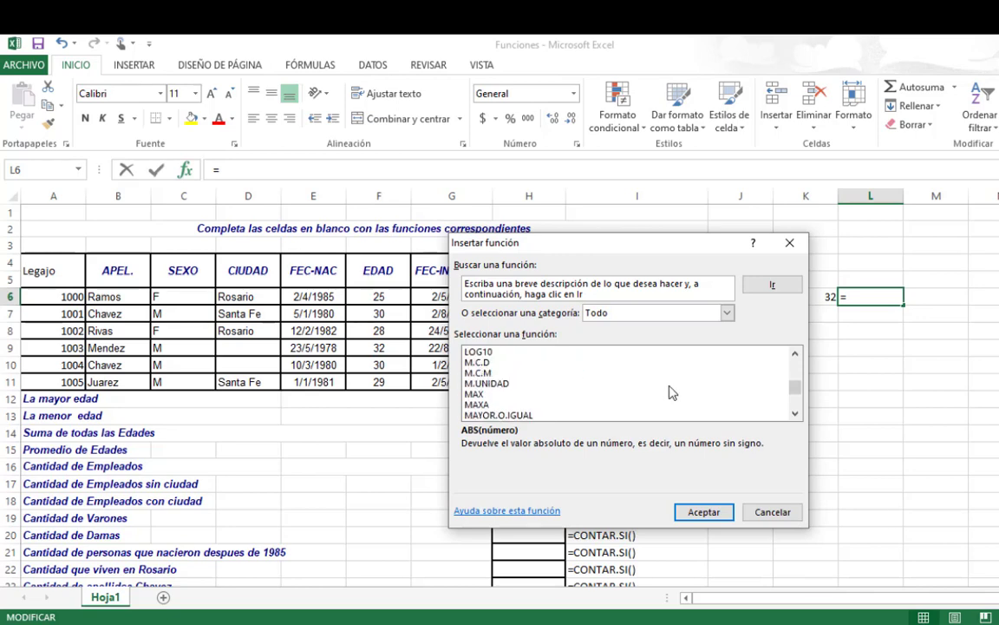
left_click(498, 394)
left_click(704, 512)
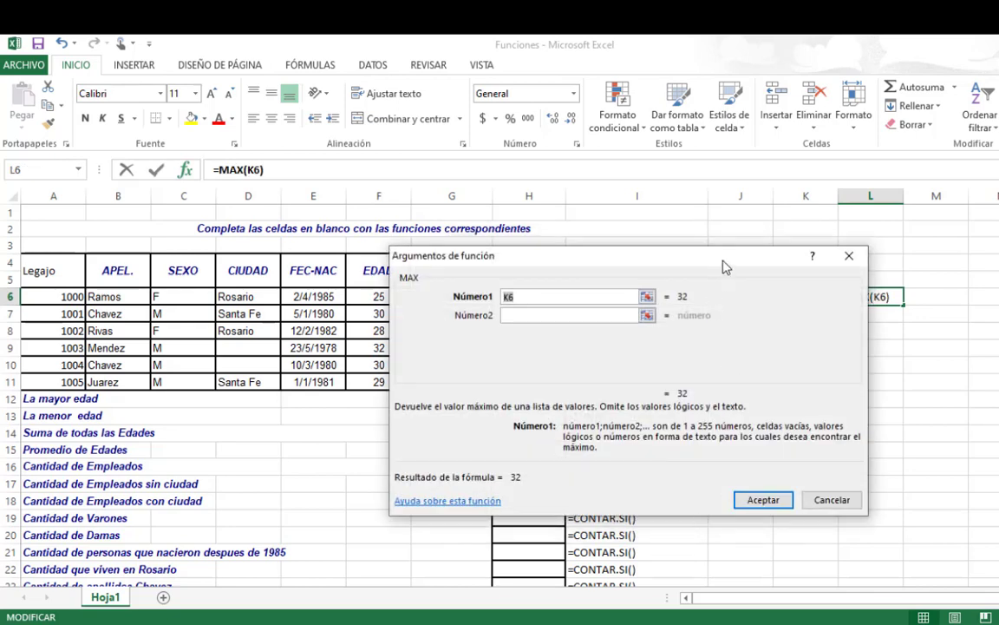
Step: Replace the suggested Número1 argument of MAX with the age range F6:F11 and accept the formula in L6
left_click_drag(725, 260, 417, 194)
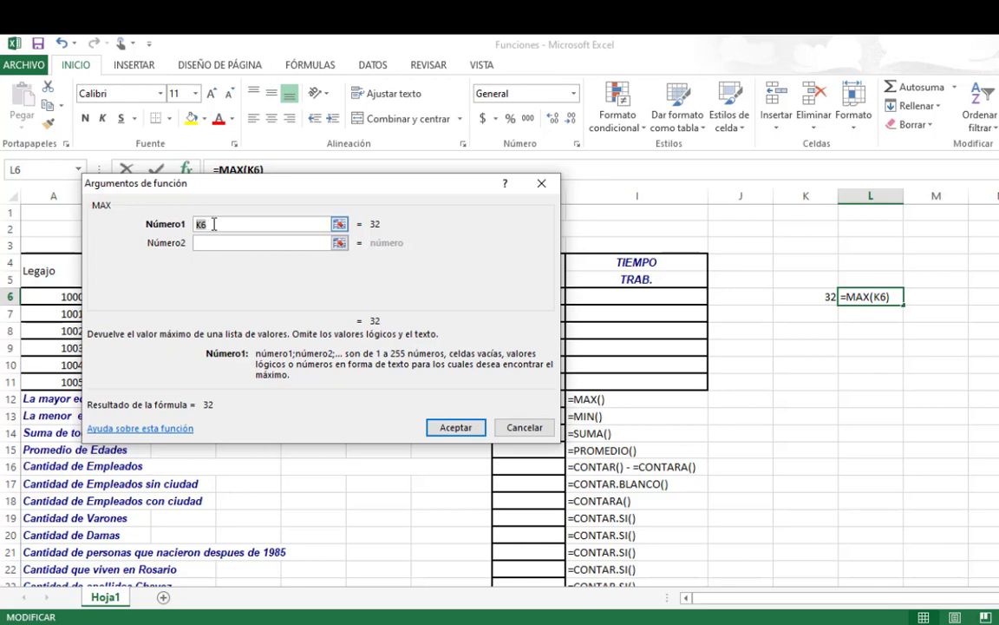
left_click_drag(268, 192, 784, 256)
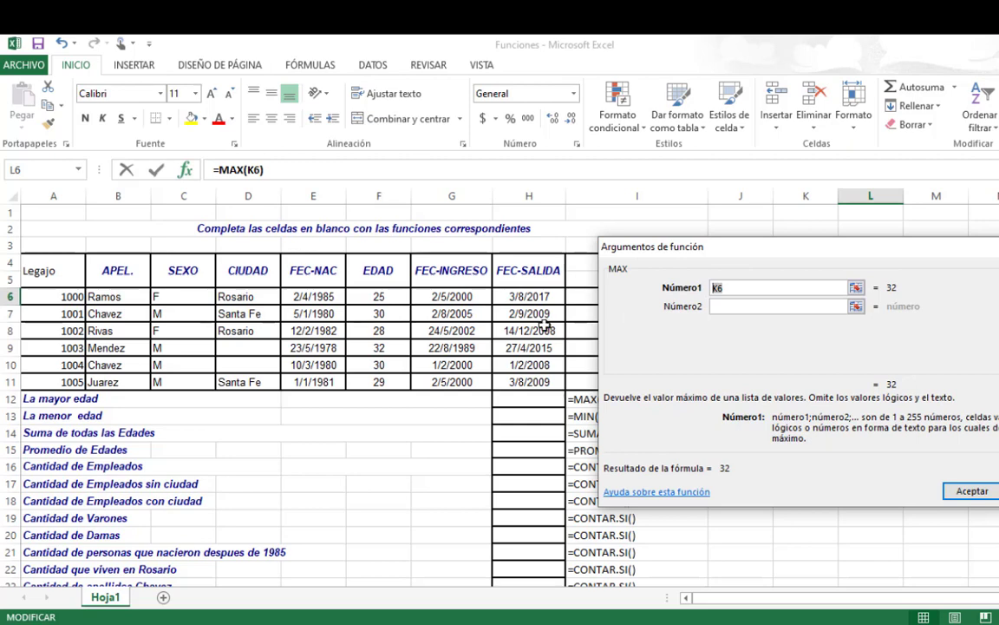
key("Delete")
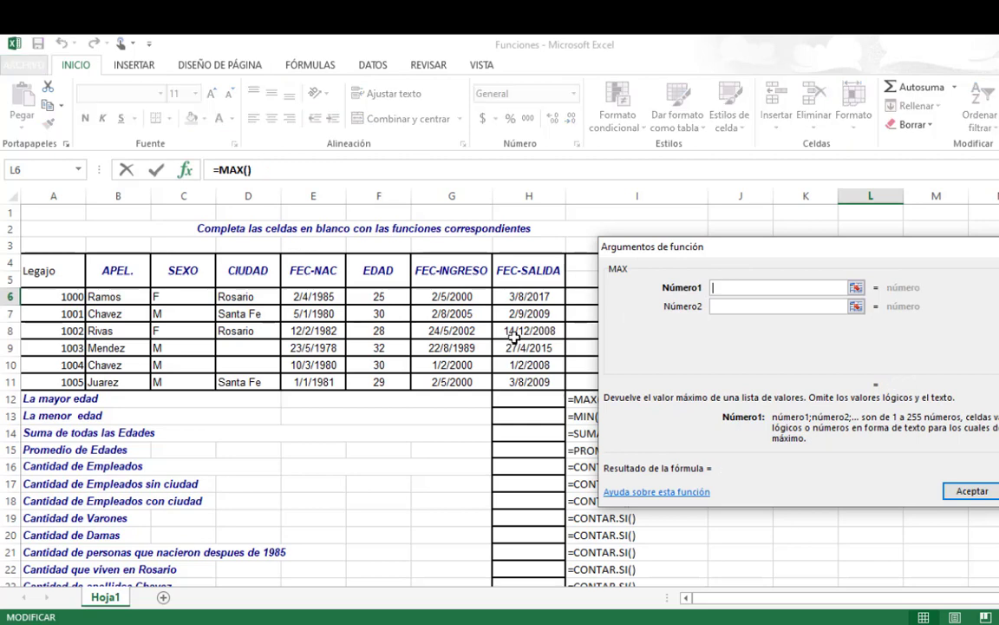
left_click_drag(395, 297, 395, 382)
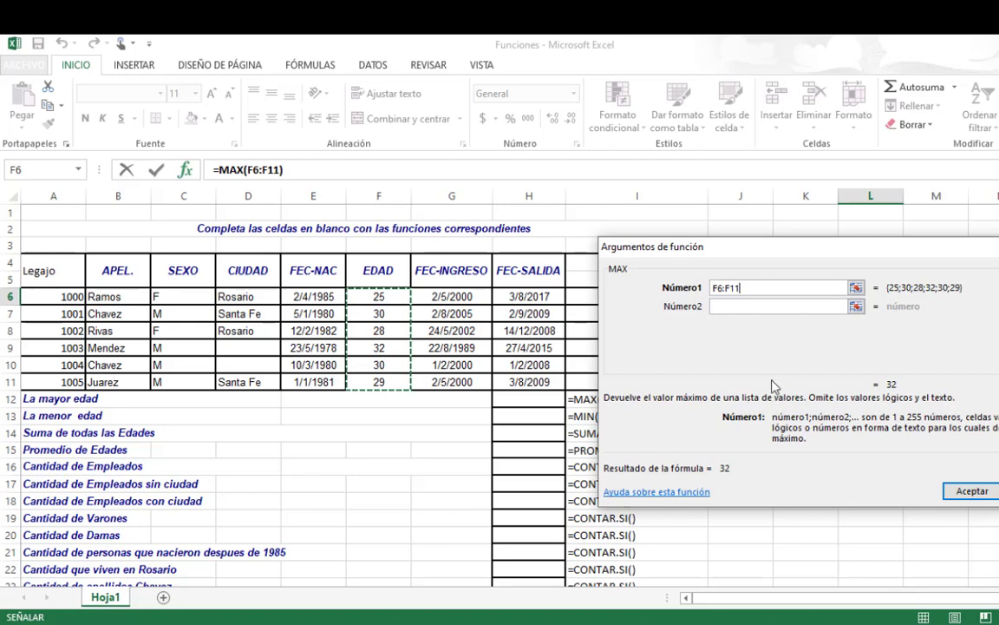
left_click(961, 493)
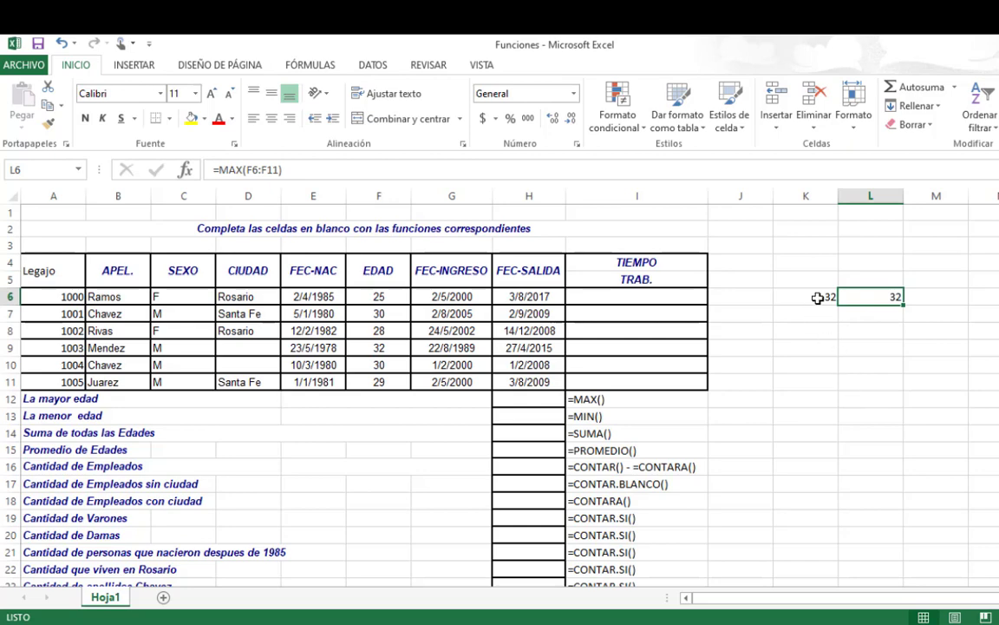
Step: Clear the two trial MAX formulas from cells K6 and L6
left_click_drag(819, 297, 878, 295)
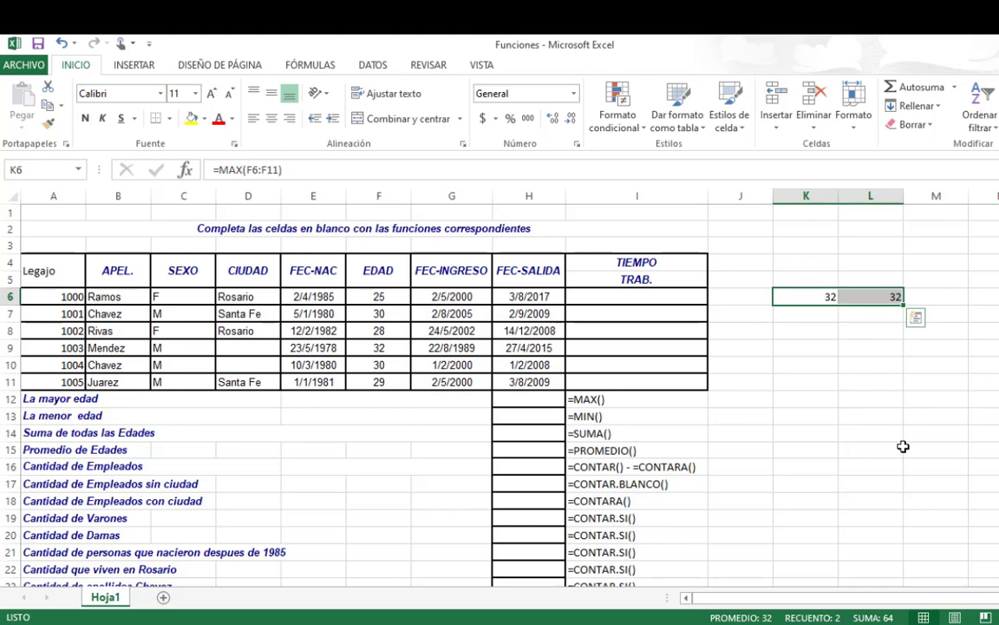
key("Delete")
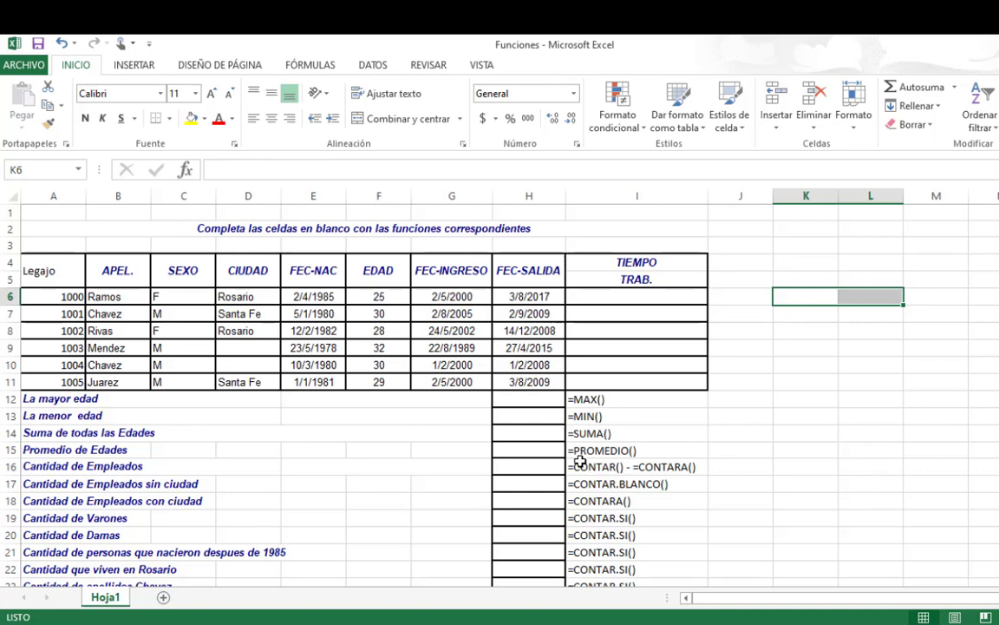
Step: Insert the MAX function in cell H12 from the recently used functions, with the age range F6:F11 as Número1
left_click(535, 400)
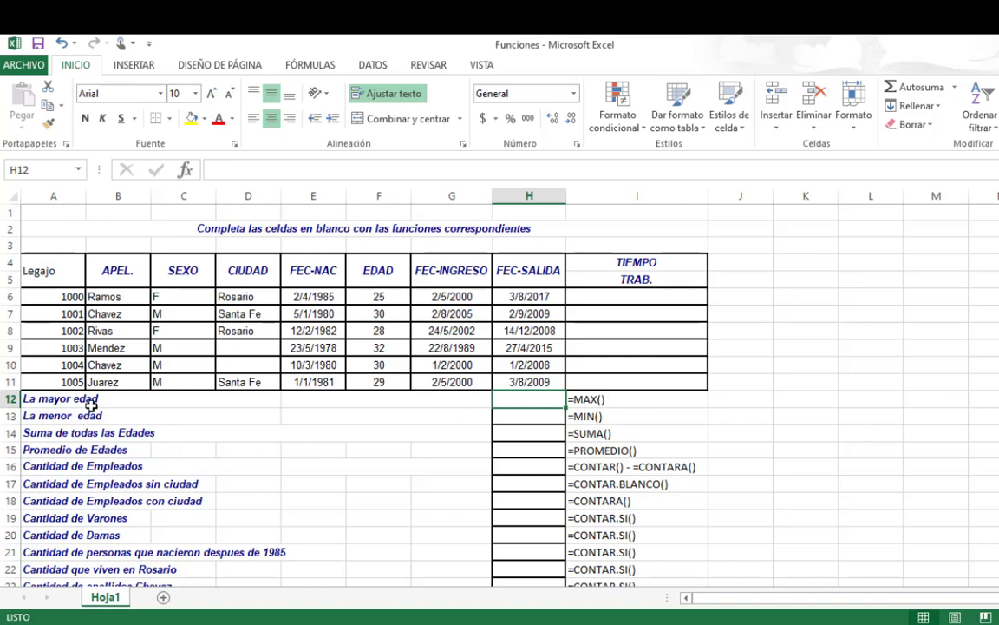
left_click(184, 169)
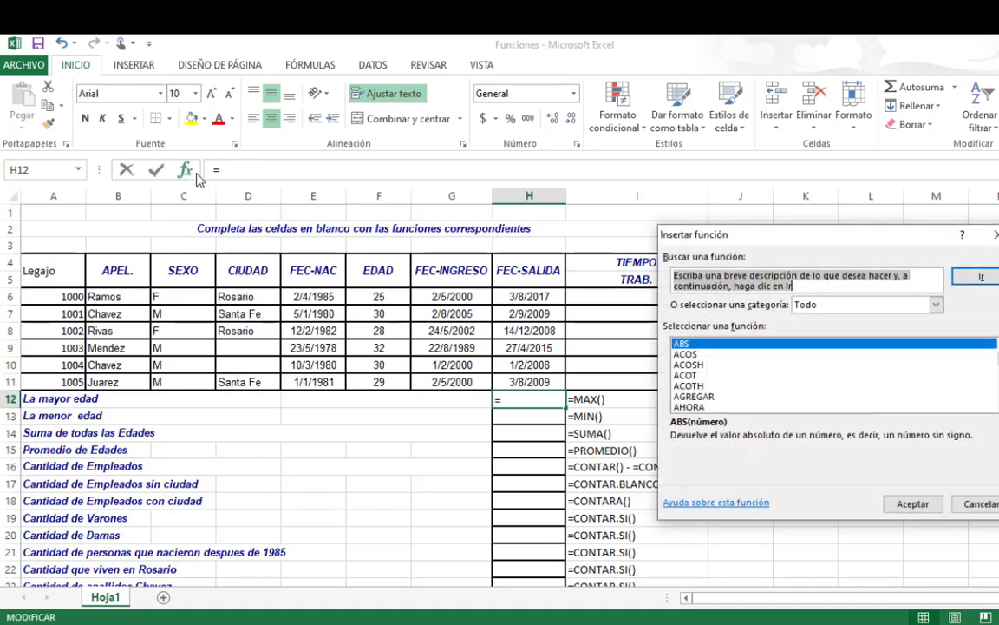
left_click(868, 305)
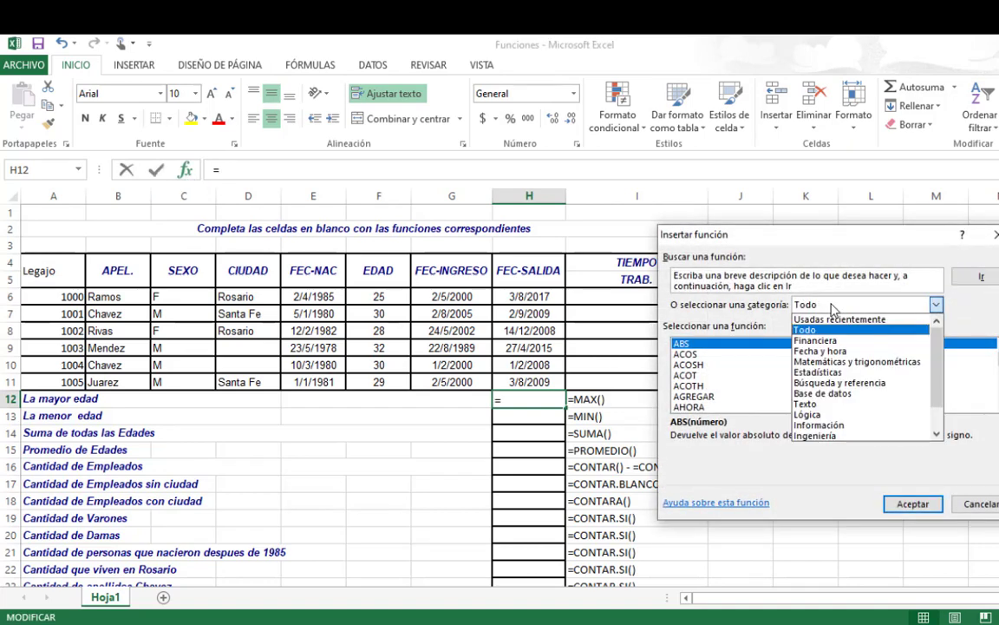
left_click(833, 318)
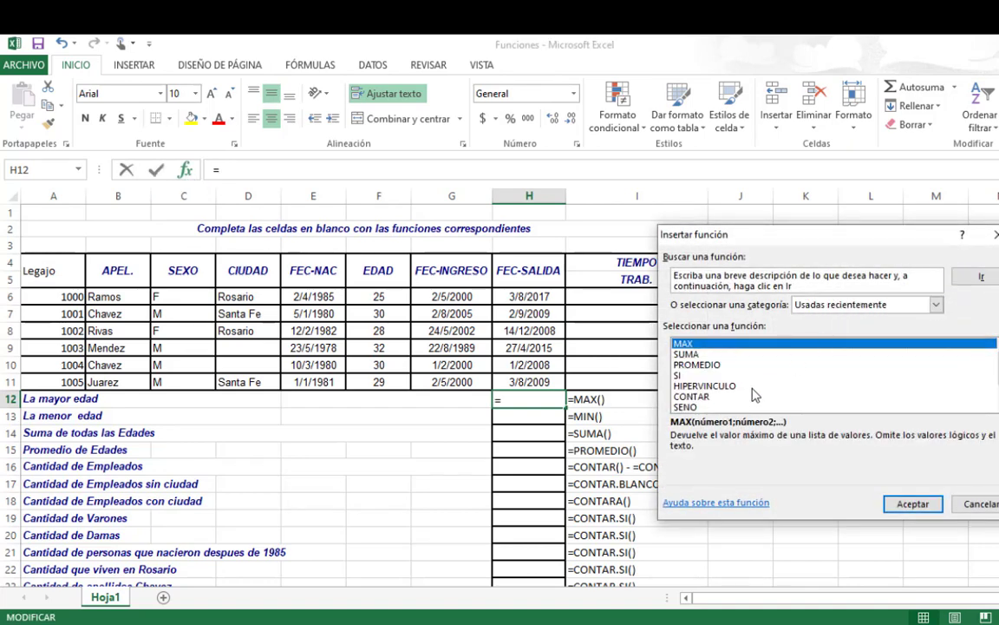
double_click(729, 345)
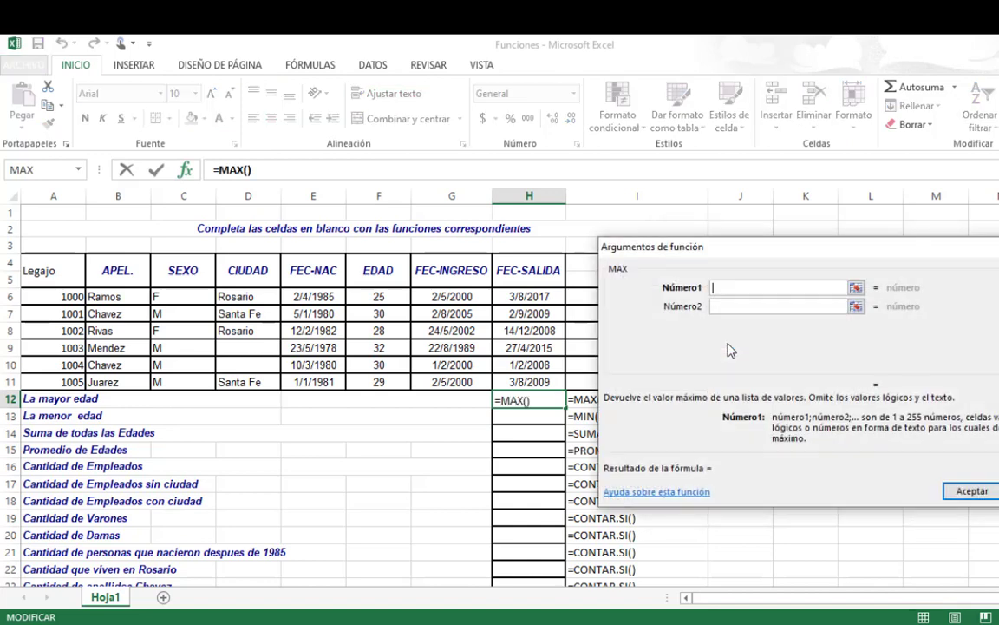
left_click_drag(383, 295, 389, 383)
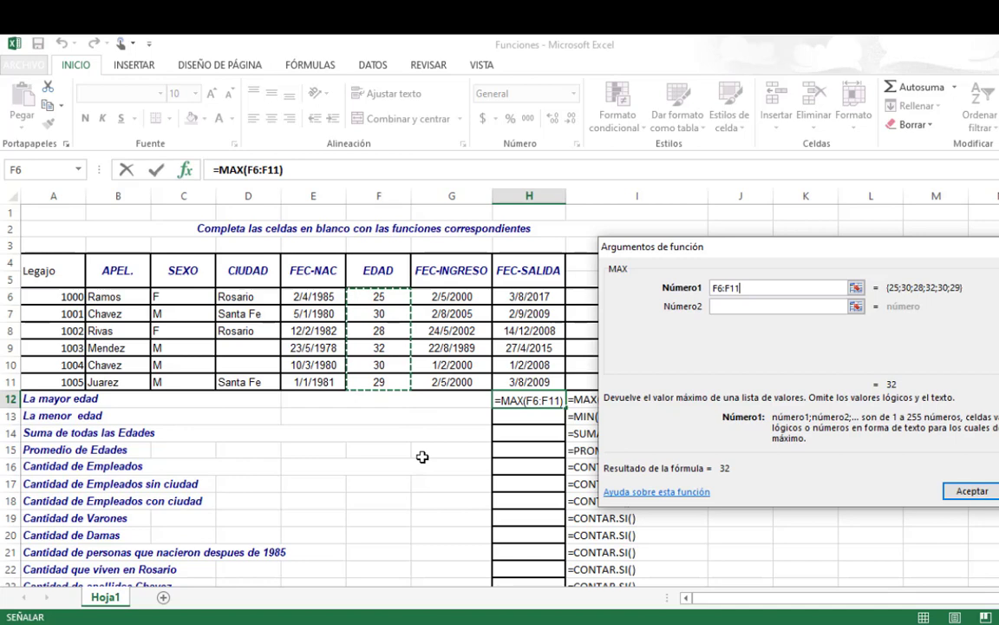
left_click(968, 495)
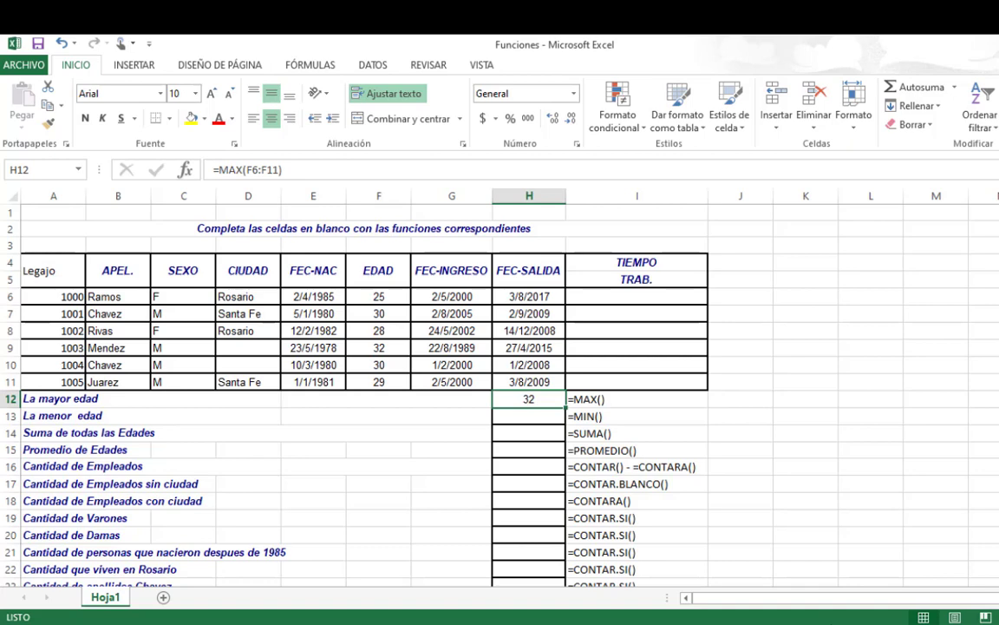
Step: Start inserting a function in cell H13 and choose MIN from the Todo category to open its arguments
left_click(530, 421)
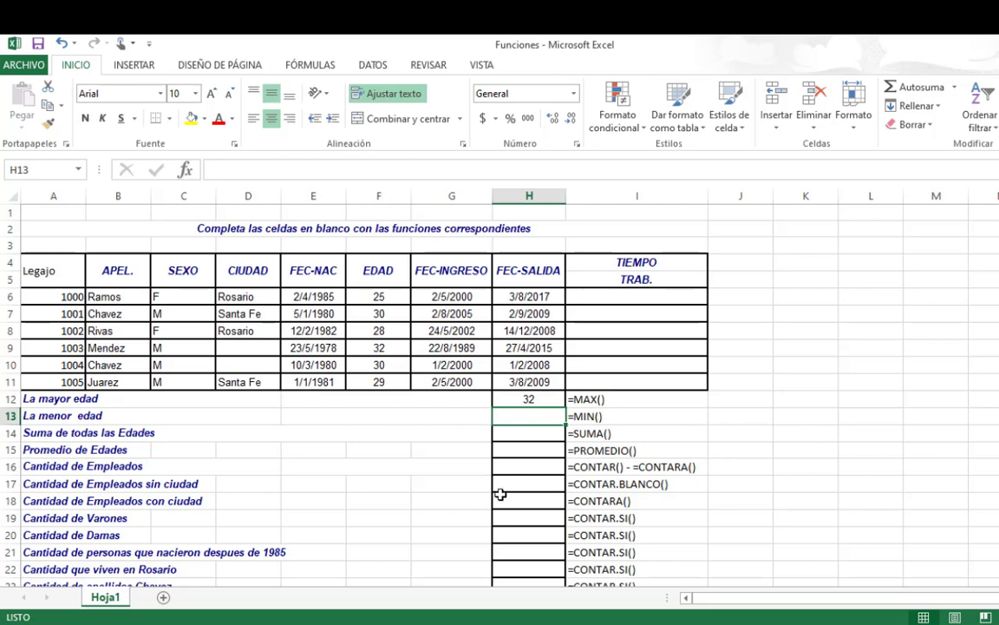
left_click(185, 170)
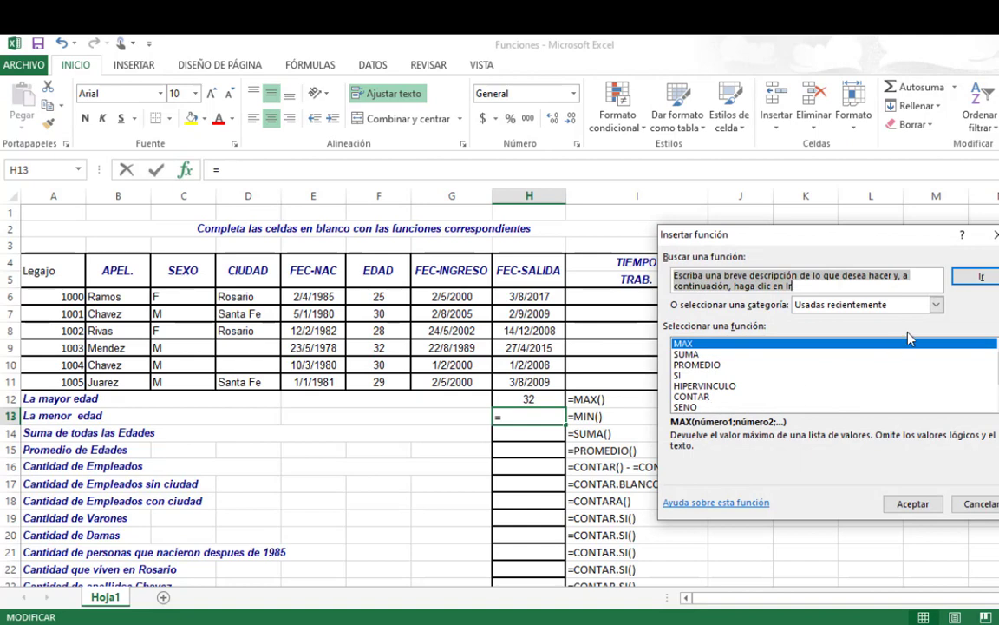
left_click(936, 304)
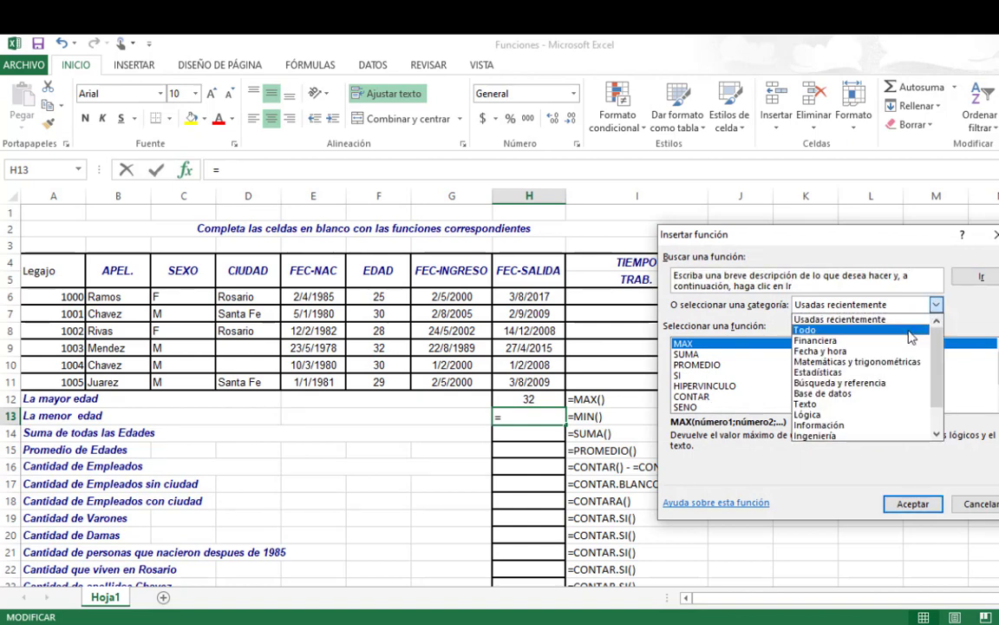
left_click(909, 330)
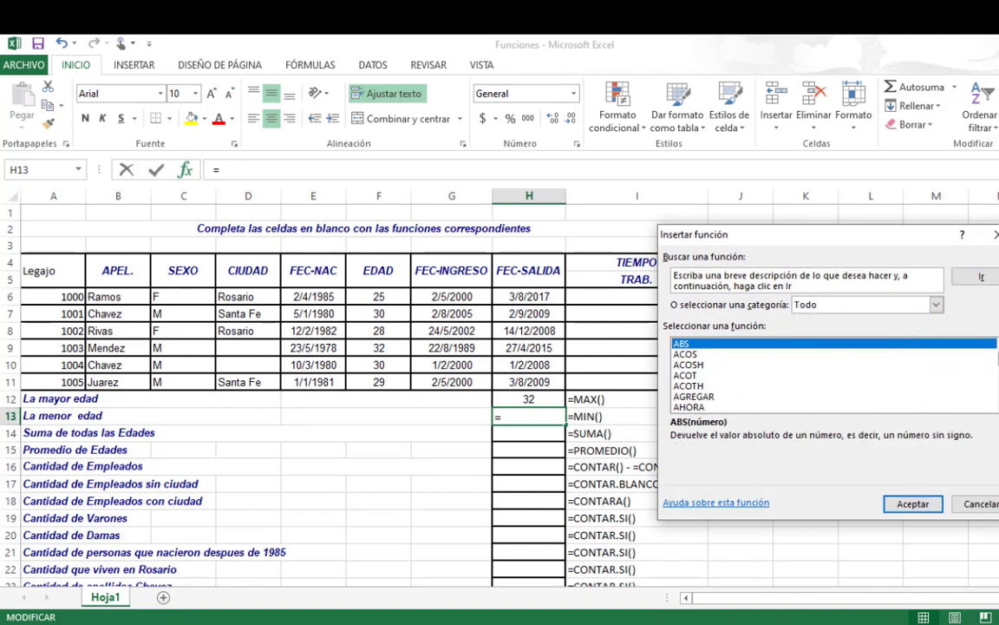
scroll(780, 373, "down", 20)
left_click(717, 386)
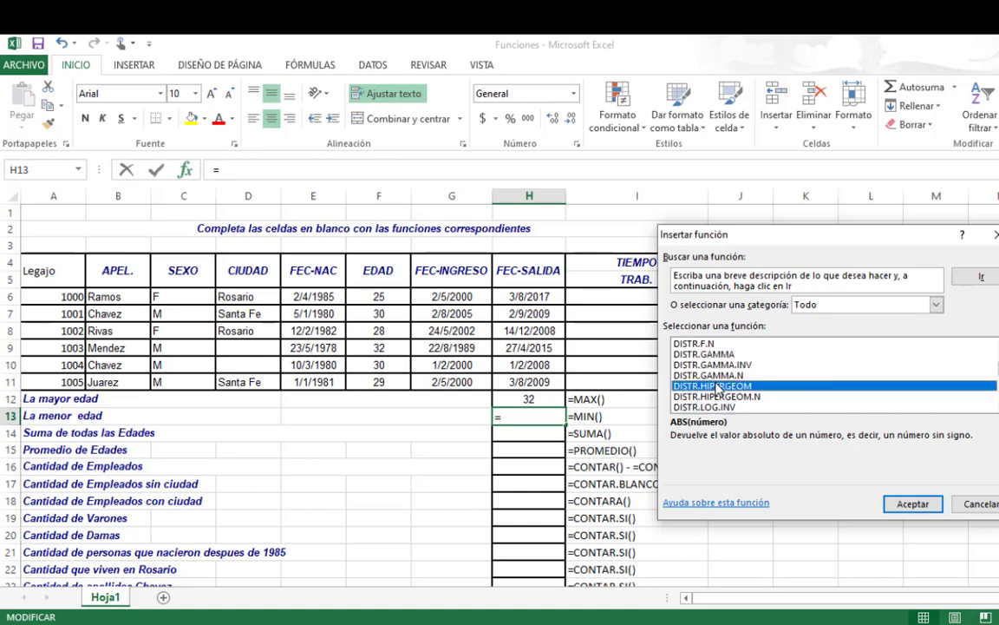
key("m")
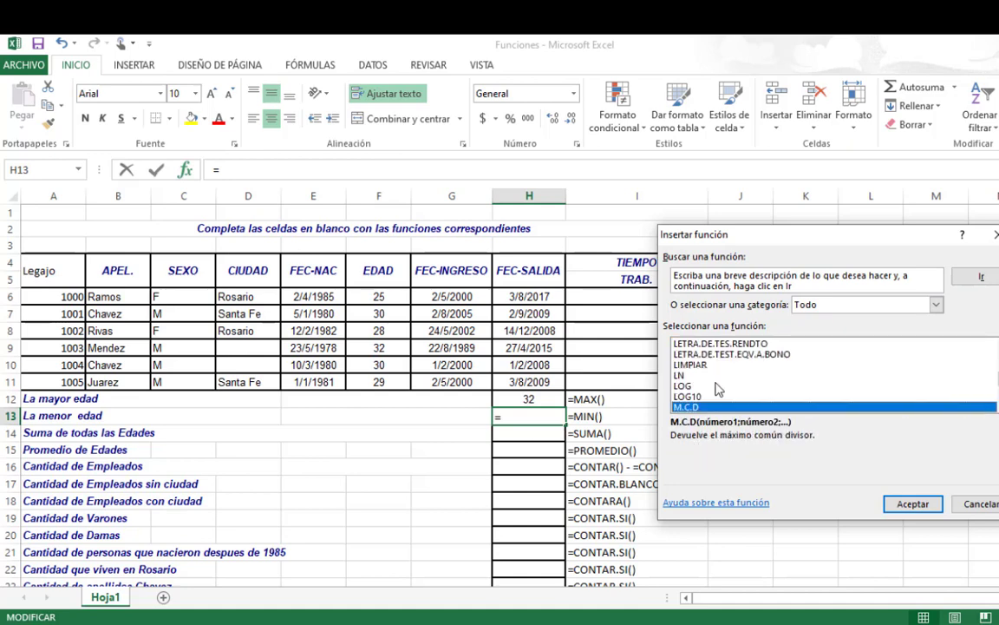
scroll(717, 388, "down", 5)
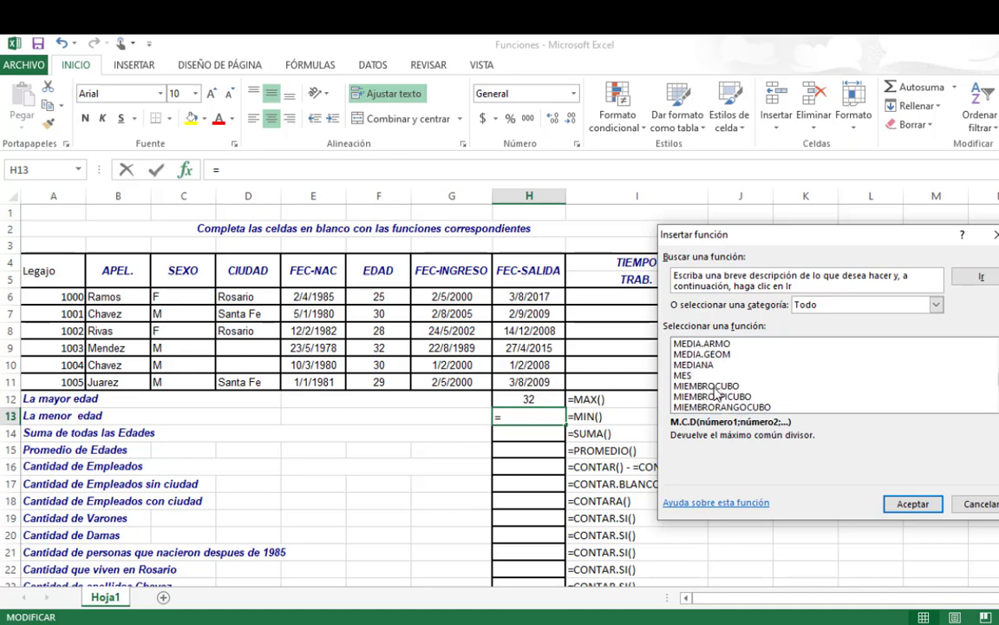
scroll(717, 392, "down", 2)
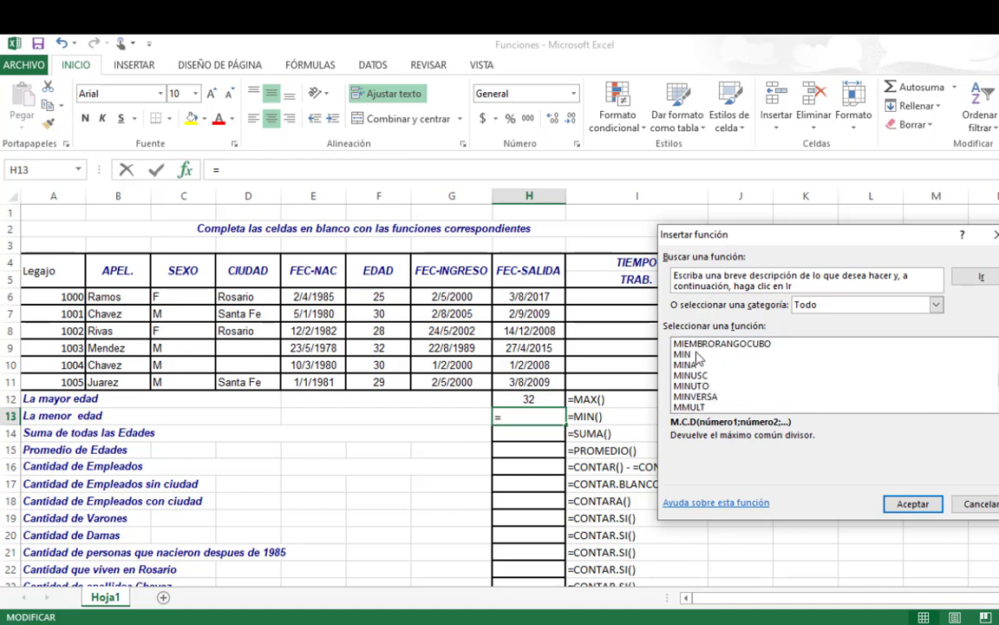
left_click(694, 355)
left_click(908, 505)
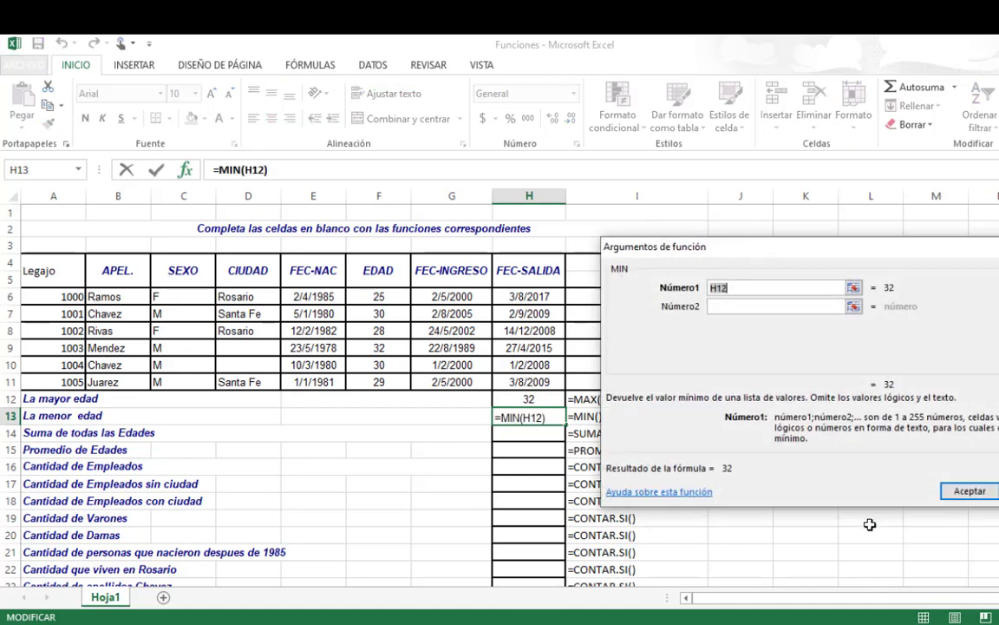
Step: Replace the suggested Número1 argument of MIN with the age range F6:F11 and accept the formula in H13
left_click_drag(745, 250, 802, 248)
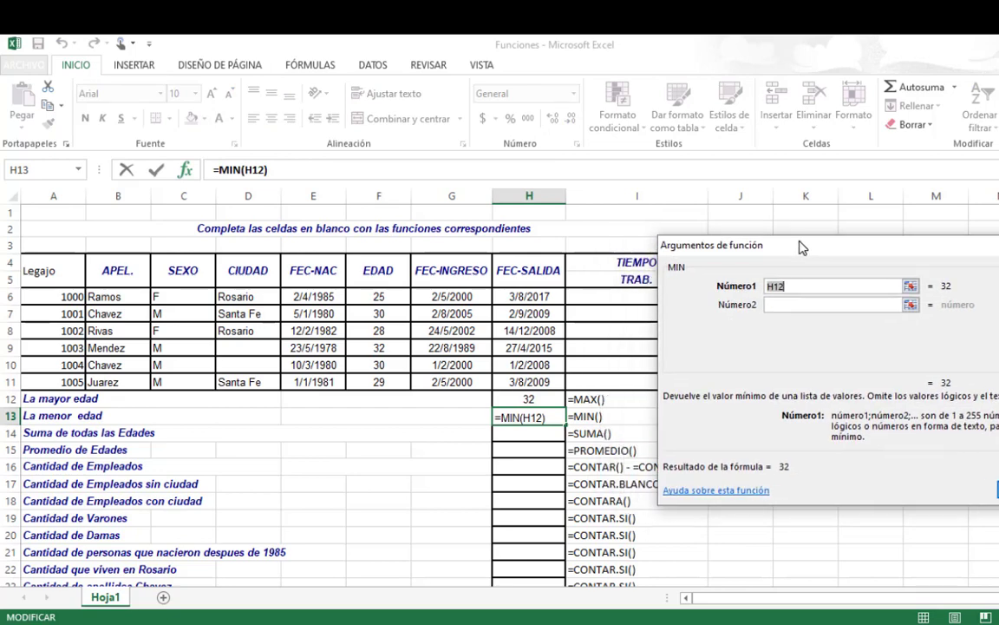
left_click_drag(392, 297, 393, 382)
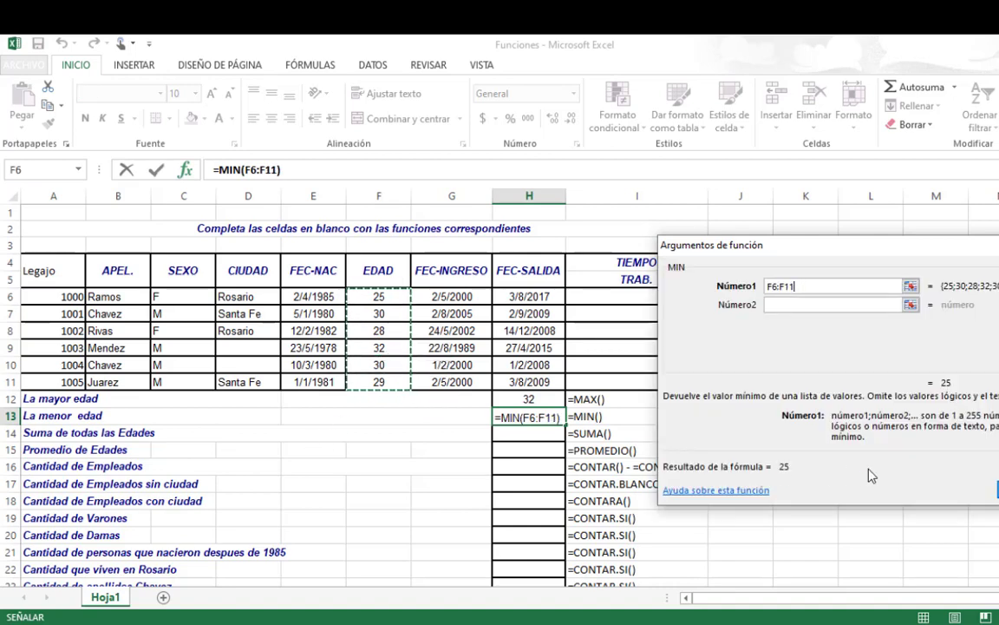
key("Return")
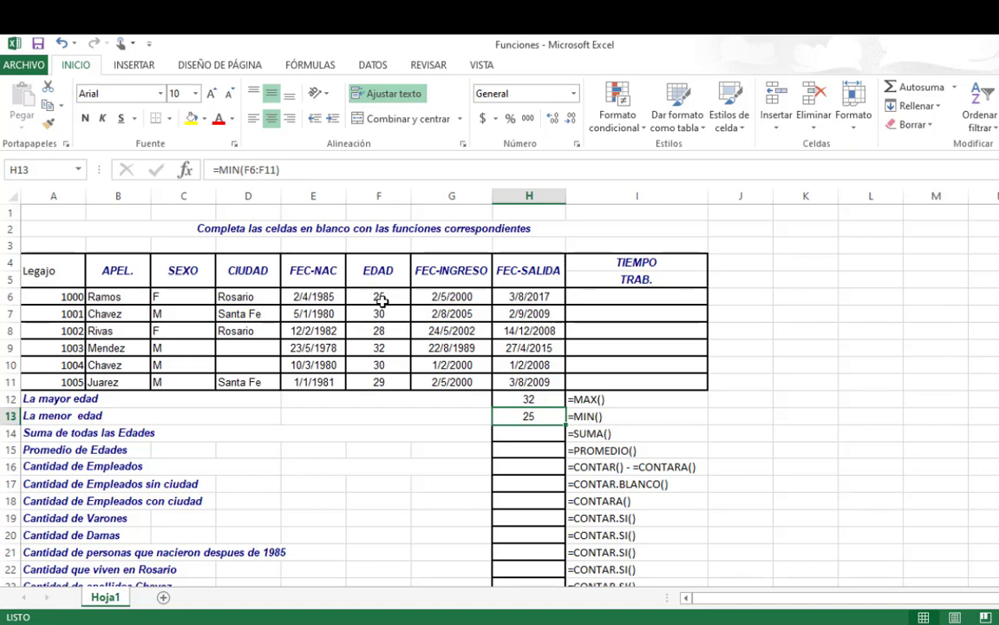
Step: Start inserting a function in cell H14 and choose SUMA from the full function list to open its arguments
left_click(532, 431)
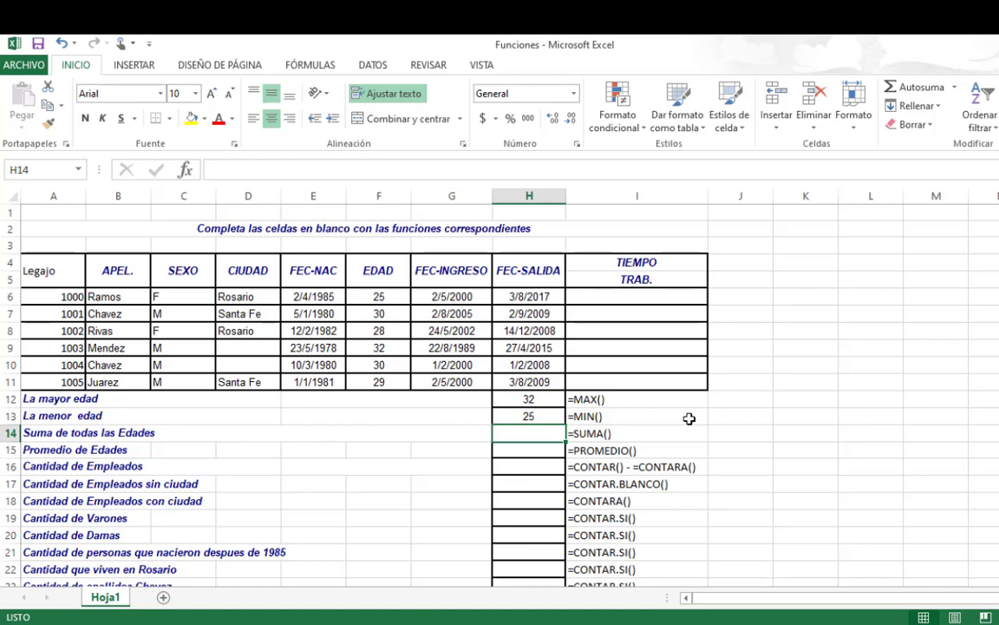
left_click(186, 169)
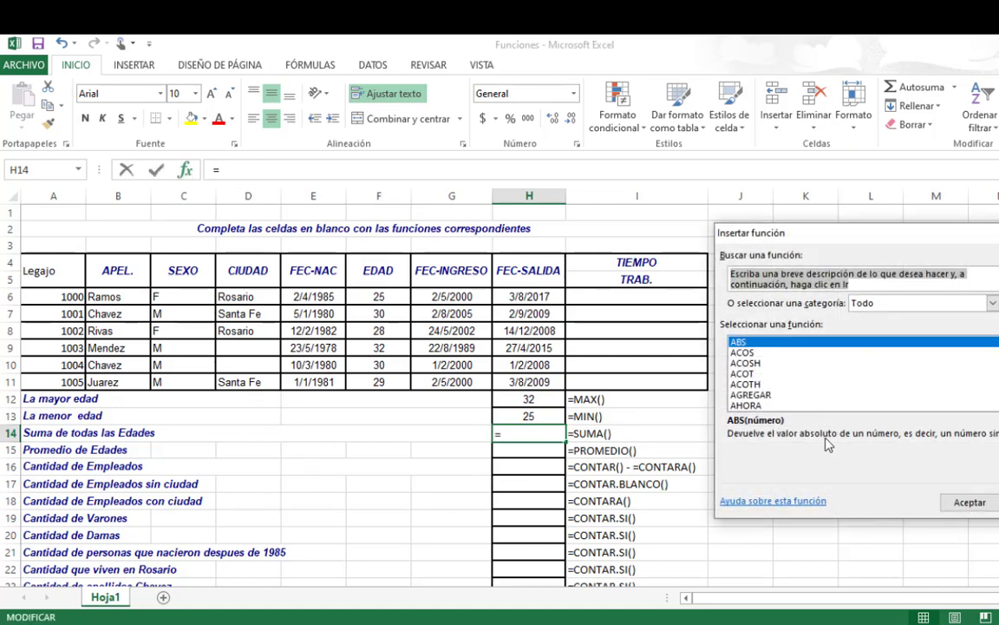
type("s")
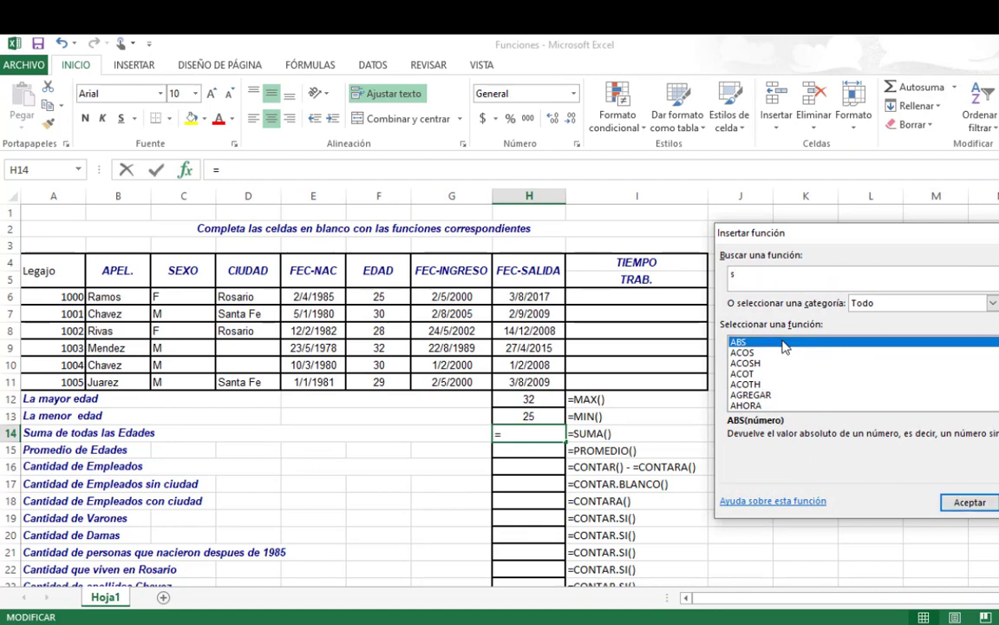
type("s")
scroll(831, 402, "down", 1)
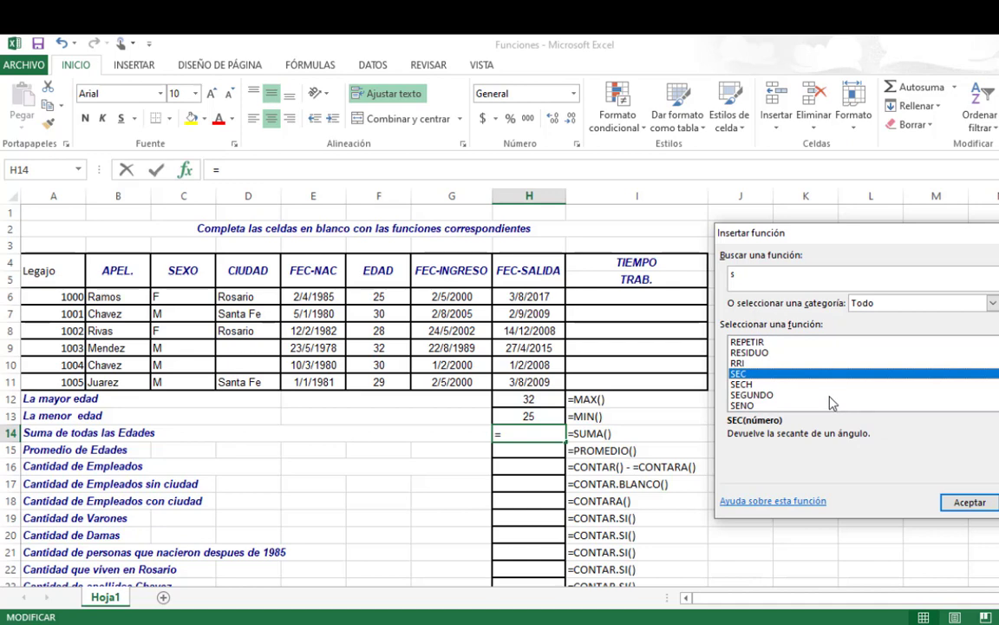
scroll(831, 402, "down", 5)
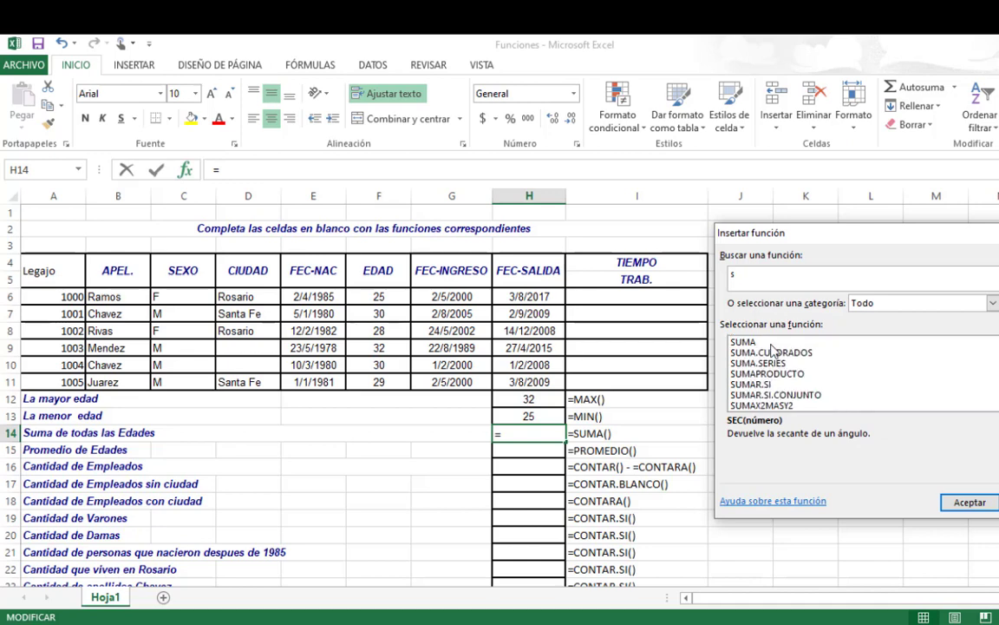
left_click(768, 342)
left_click(965, 501)
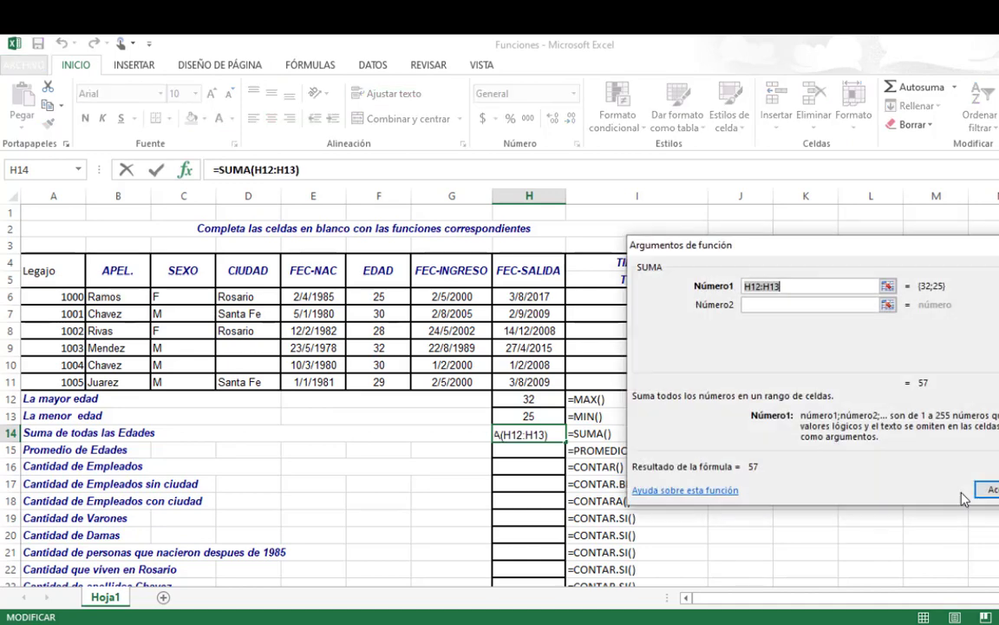
Step: Replace the suggested Número1 argument of SUMA with the age range F6:F11 and accept the formula in H14
left_click_drag(917, 248, 951, 279)
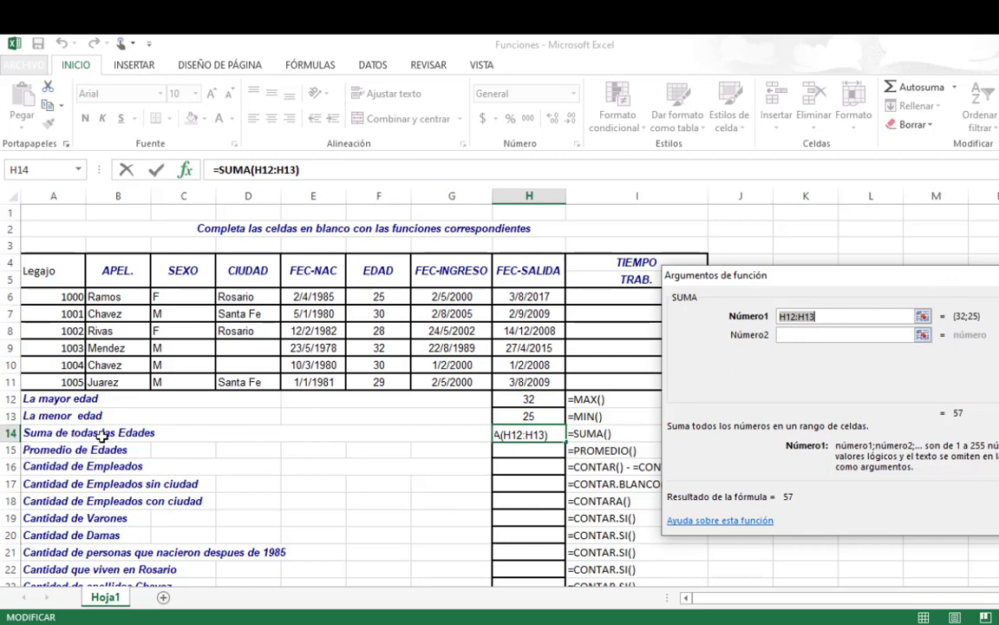
left_click(851, 320)
left_click_drag(852, 318, 780, 318)
left_click_drag(383, 295, 399, 381)
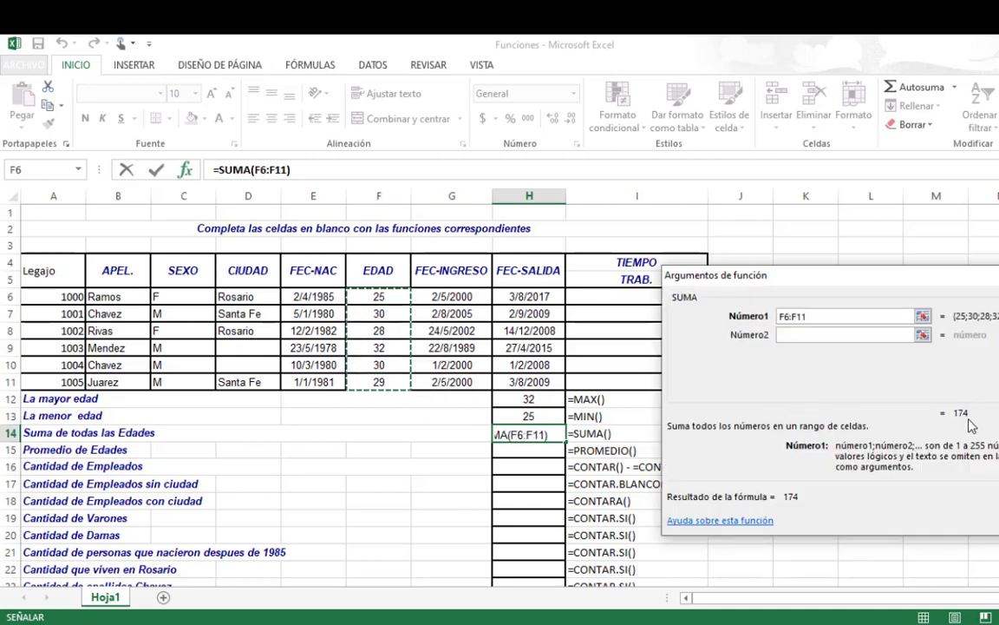
key("Return")
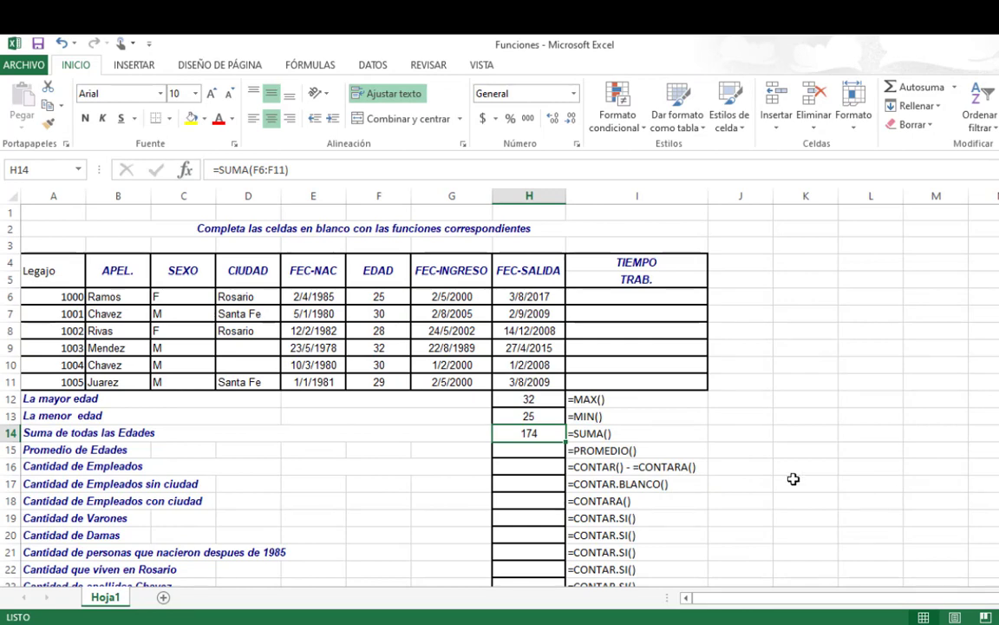
Step: Insert the PROMEDIO function in cell H15 from the full function list, with the age range F6:F11 as Número1
left_click(542, 451)
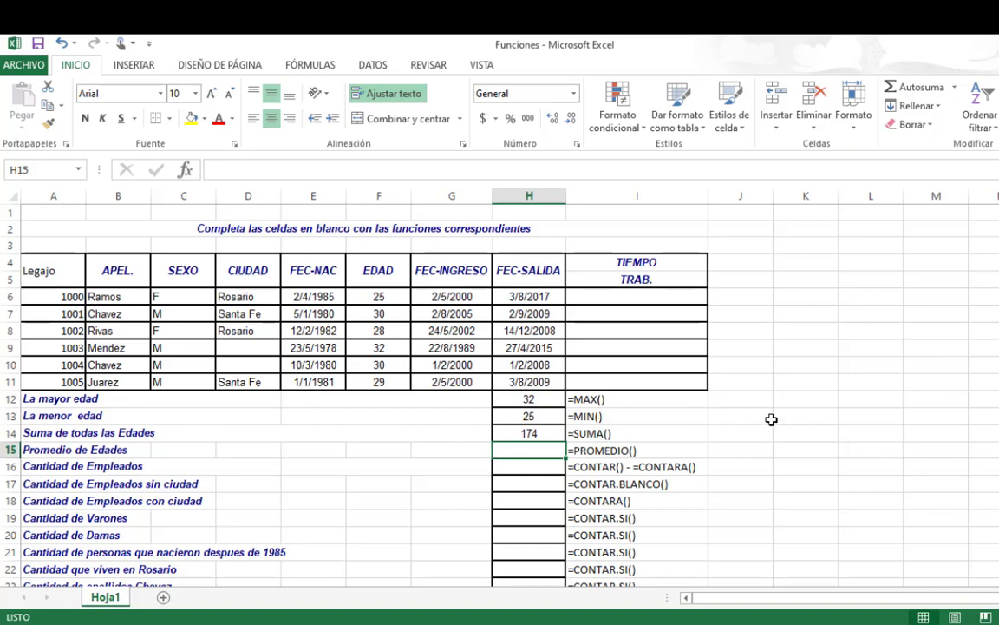
left_click(188, 171)
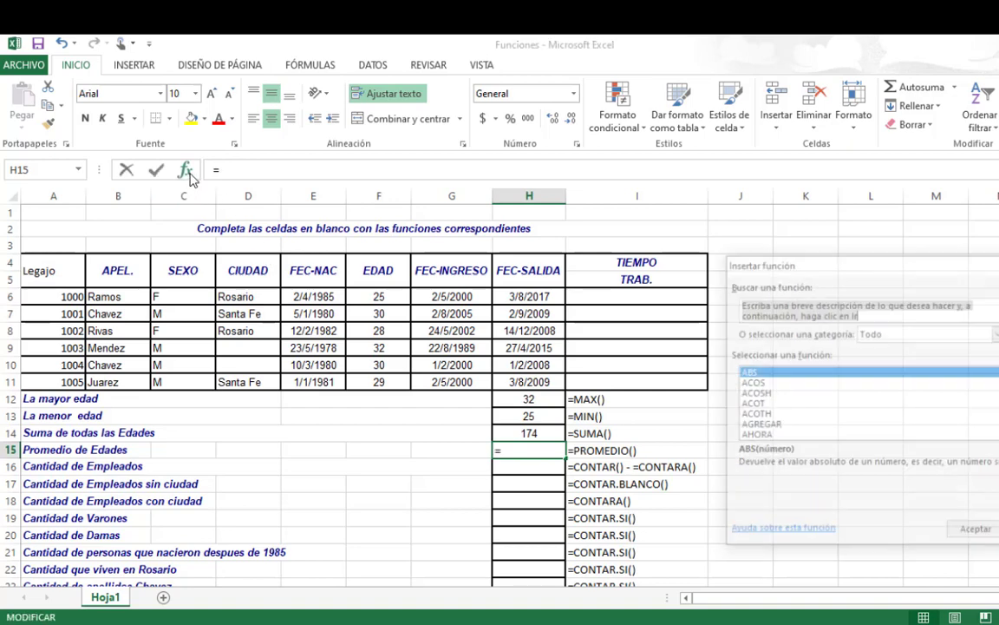
left_click(790, 385)
key("p")
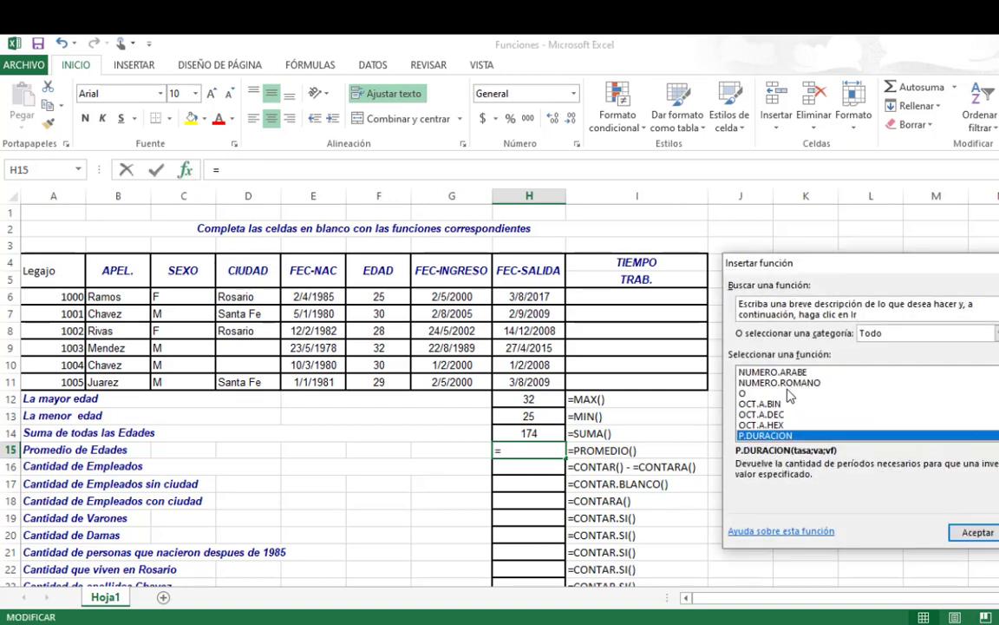
scroll(806, 412, "down", 2)
scroll(809, 416, "down", 5)
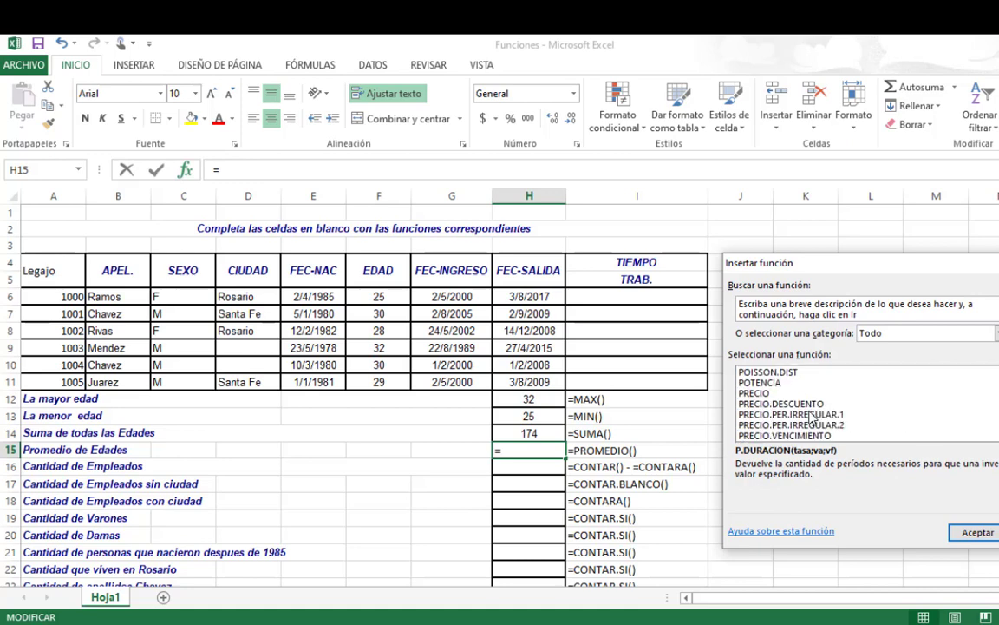
scroll(811, 418, "down", 1)
double_click(781, 435)
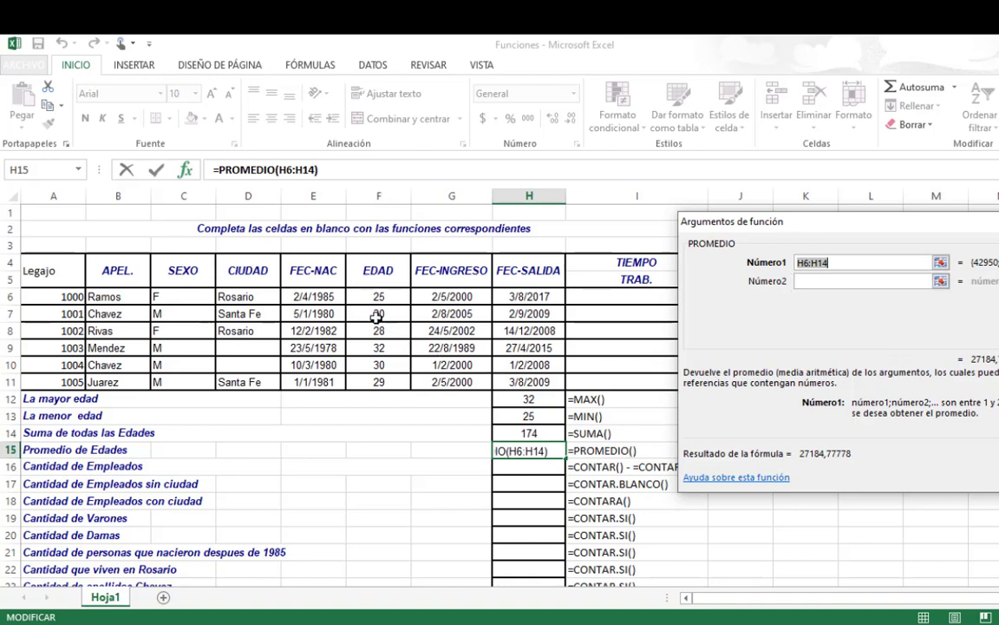
left_click_drag(364, 297, 375, 380)
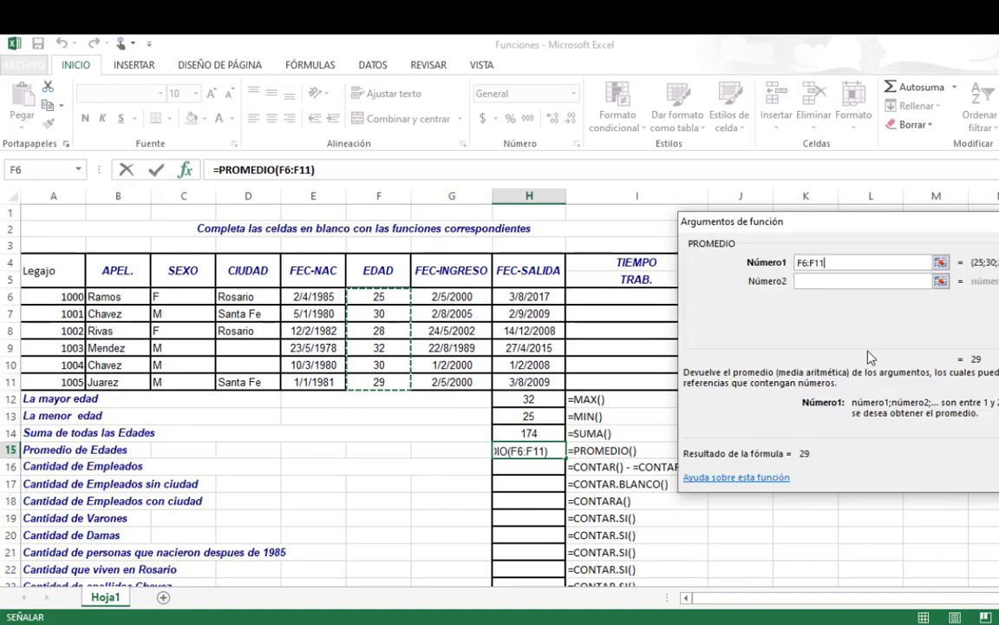
key("Return")
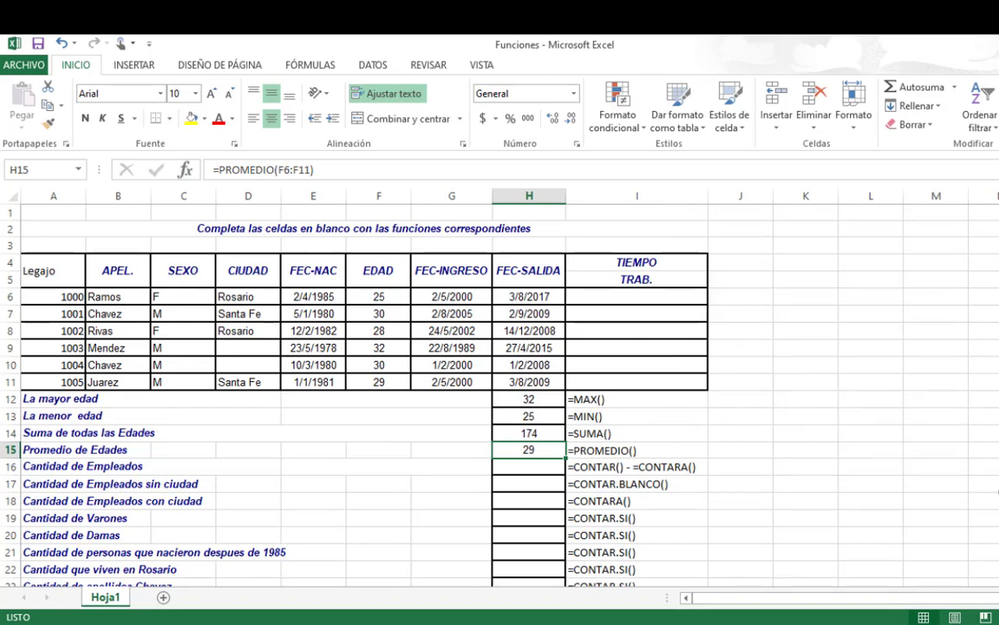
Step: Start inserting a function in cell H16 and choose CONTAR from the full function list to open its arguments
left_click(524, 469)
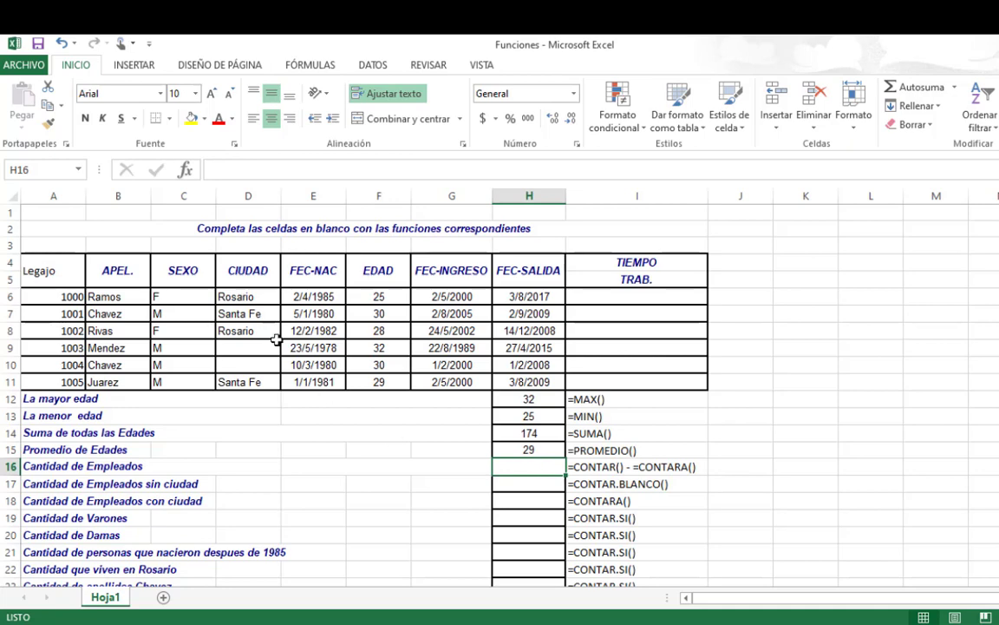
left_click(186, 173)
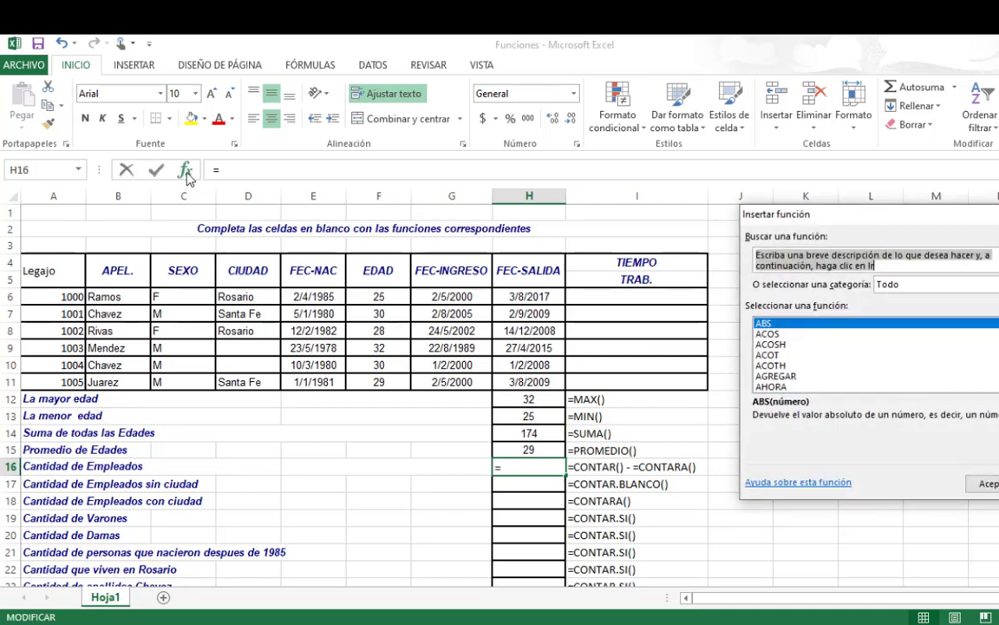
left_click(767, 347)
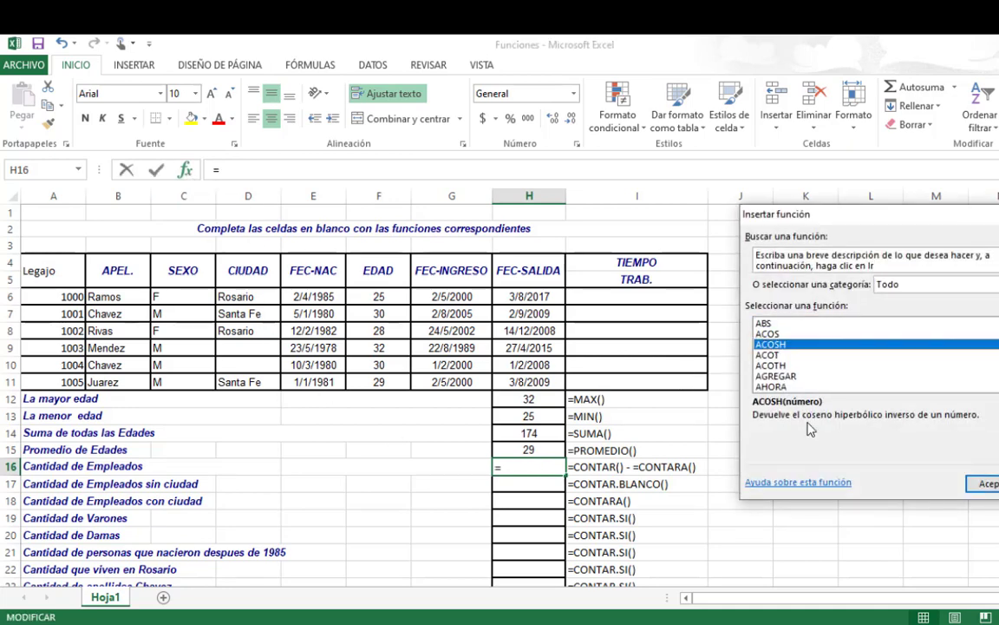
key("c")
key("o")
key("n")
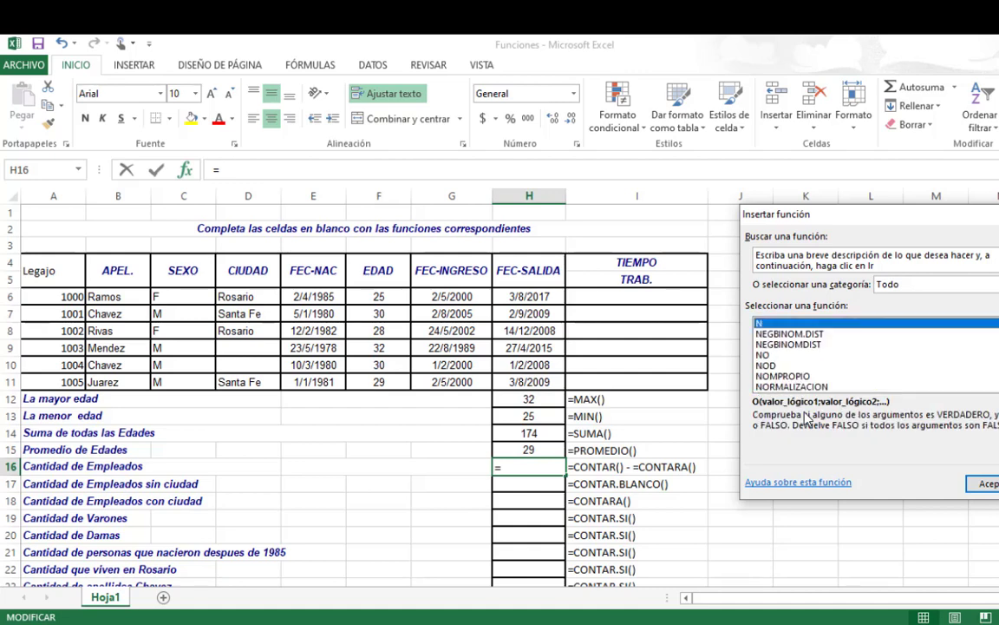
left_click(796, 344)
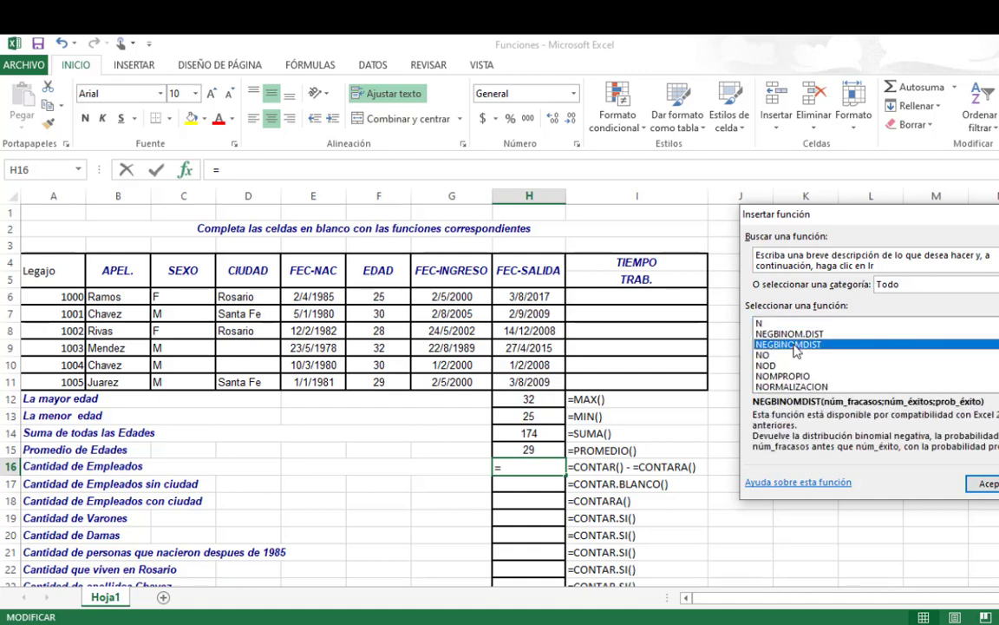
key("c")
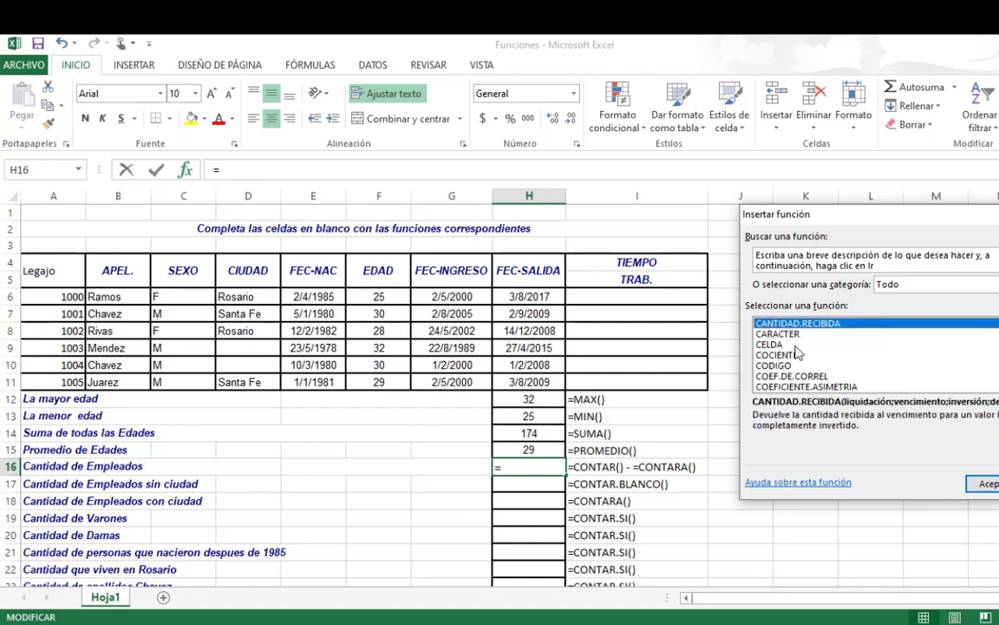
scroll(797, 351, "down", 3)
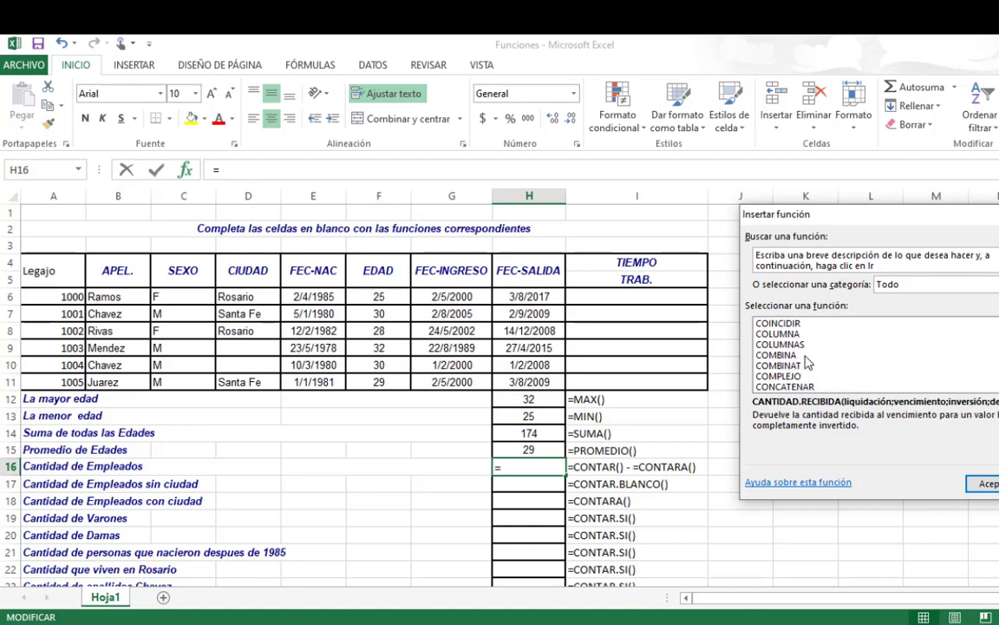
scroll(805, 356, "down", 1)
left_click(799, 377)
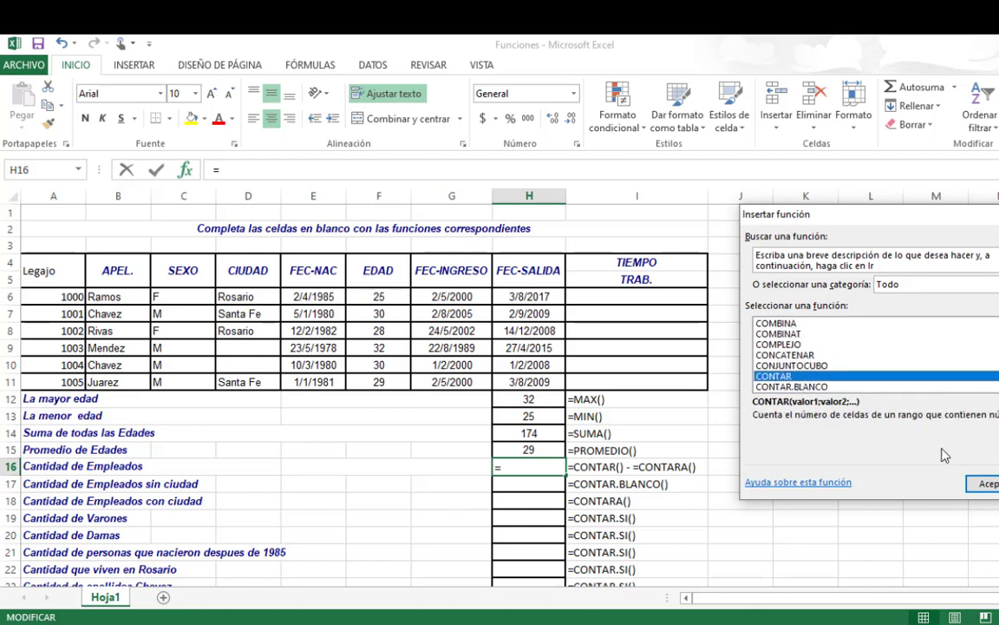
left_click(985, 484)
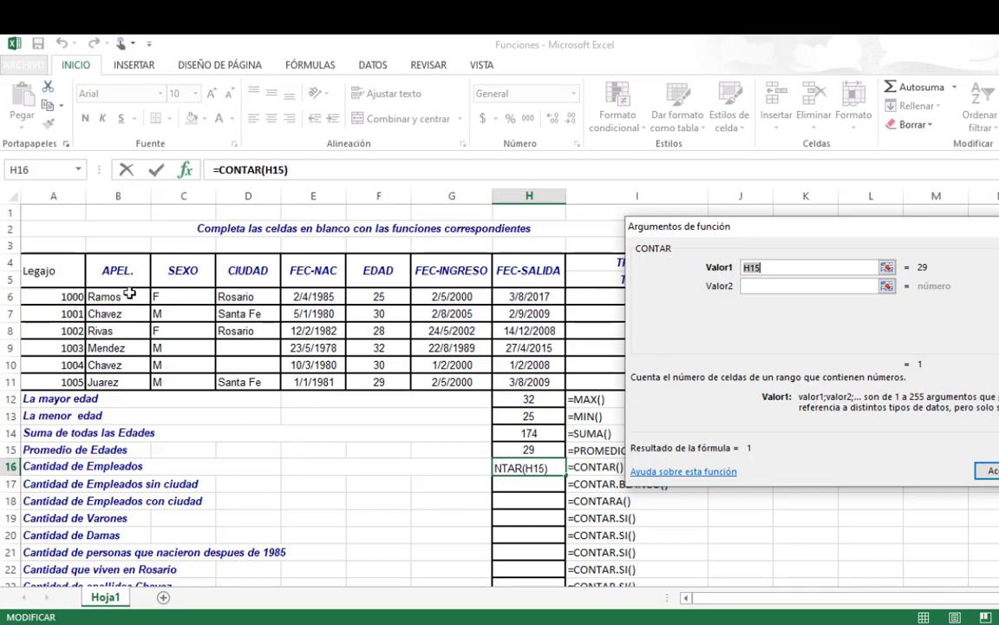
Step: Try the surname range B6:B11 as Valor1 of CONTAR in H16, accept the formula and clear the cell
left_click_drag(128, 295, 138, 378)
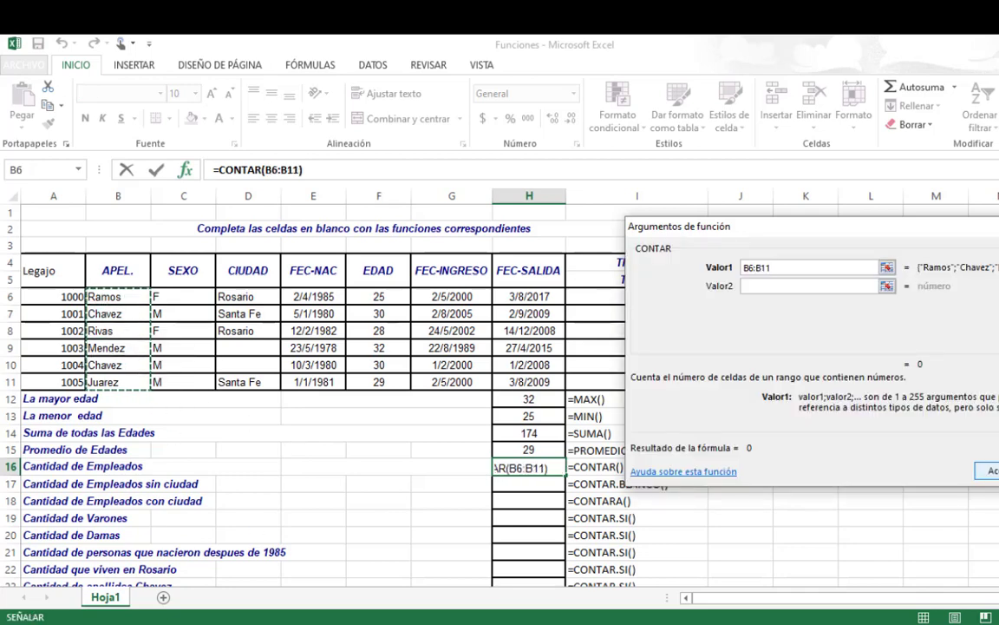
key("Return")
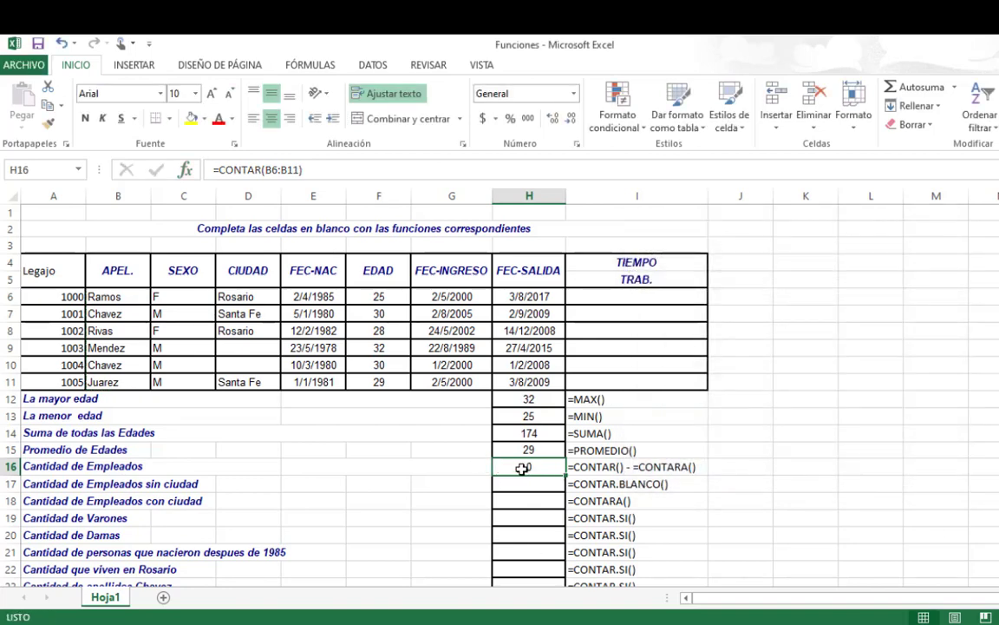
key("BackSpace")
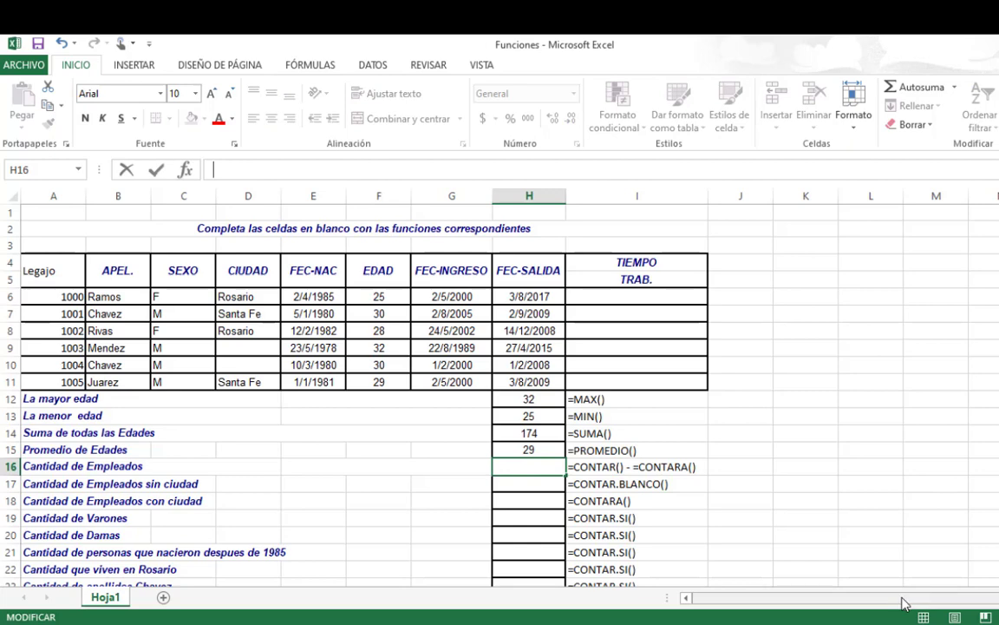
Step: Insert the CONTAR function in cell H16 from the full function list, with the Legajo range A6:A11 as Valor1
left_click(186, 171)
left_click(804, 345)
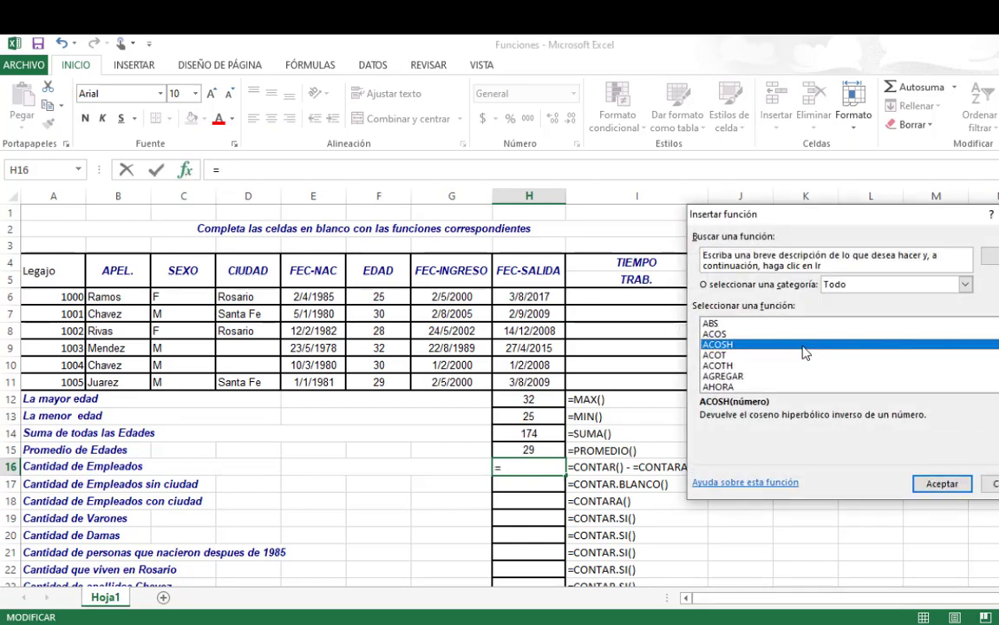
key("c")
scroll(807, 364, "down", 2)
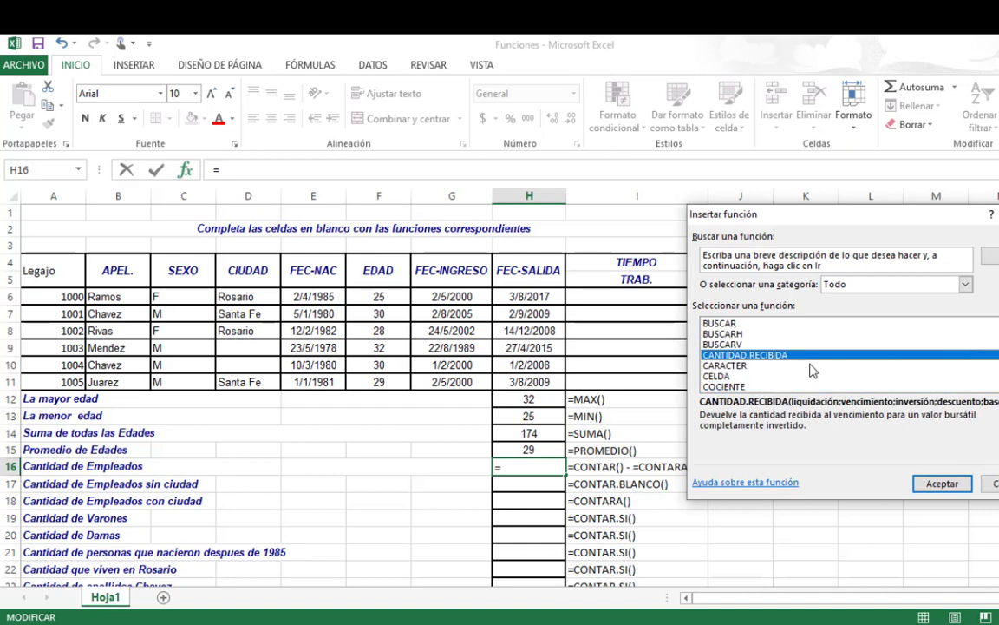
scroll(807, 365, "down", 4)
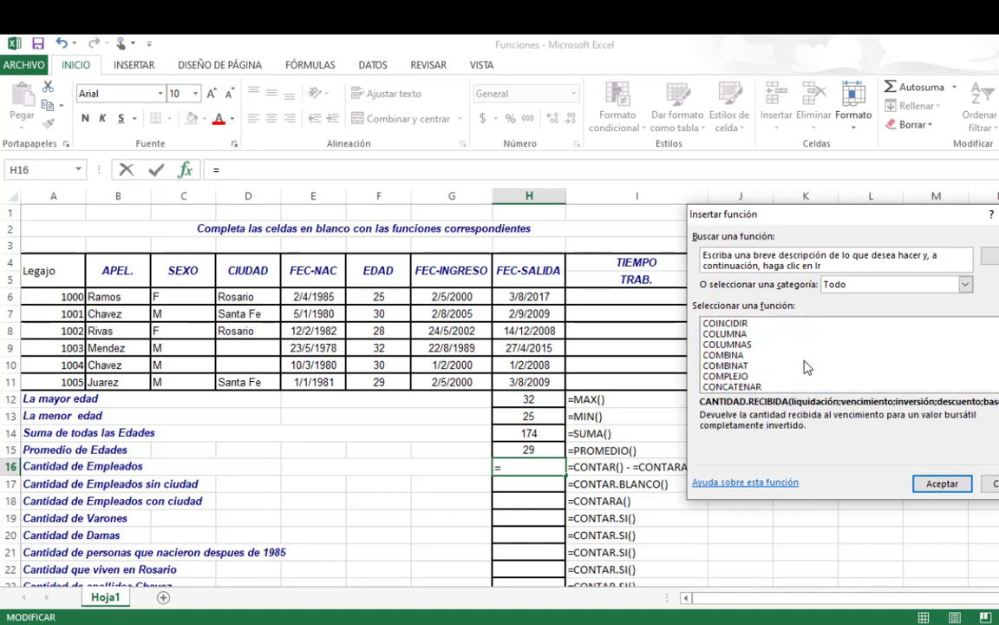
left_click(756, 375)
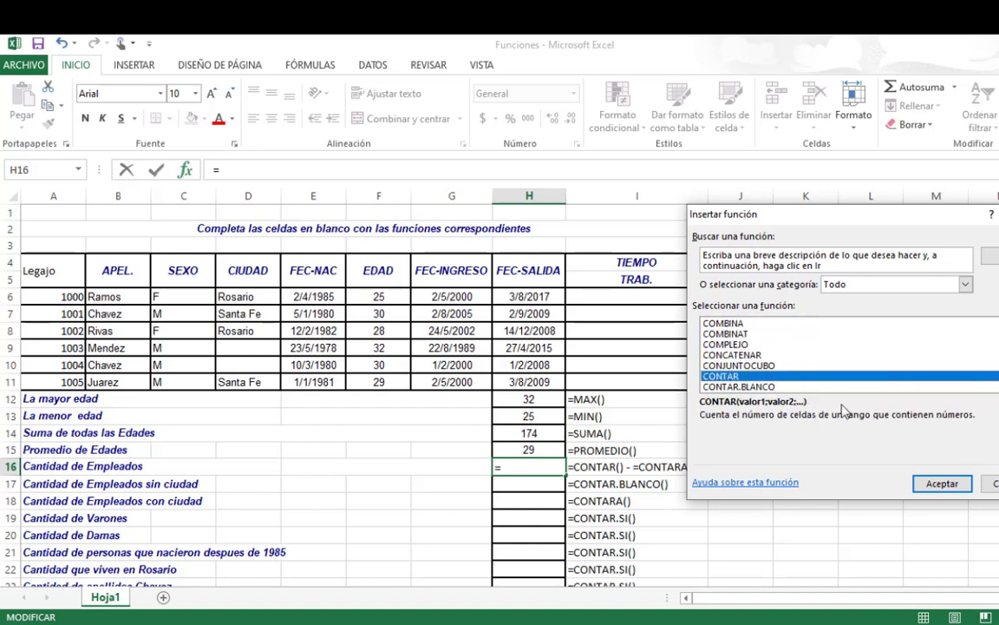
left_click(942, 483)
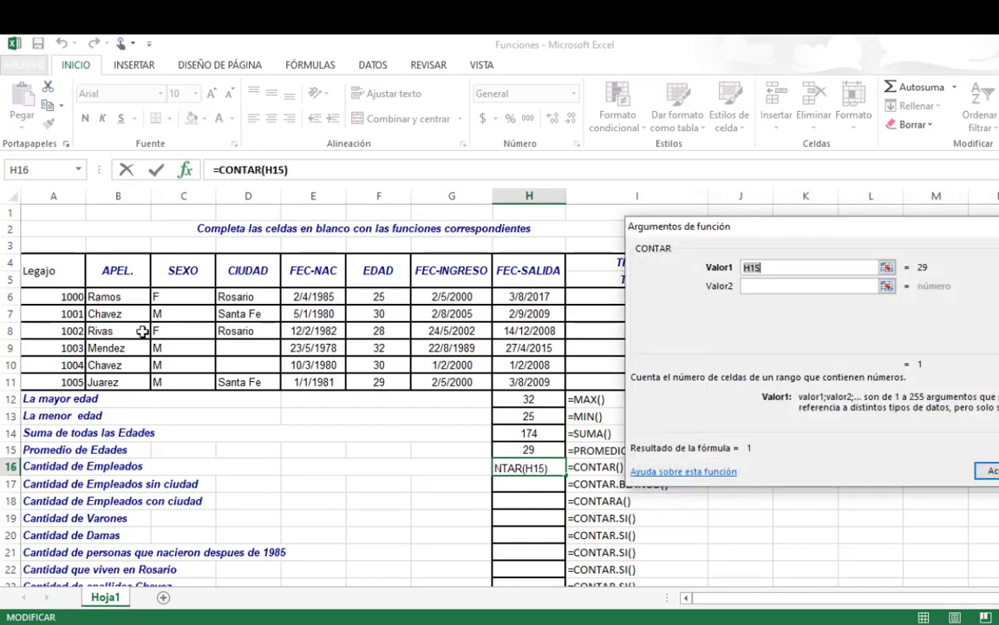
left_click_drag(67, 294, 79, 382)
key("Return")
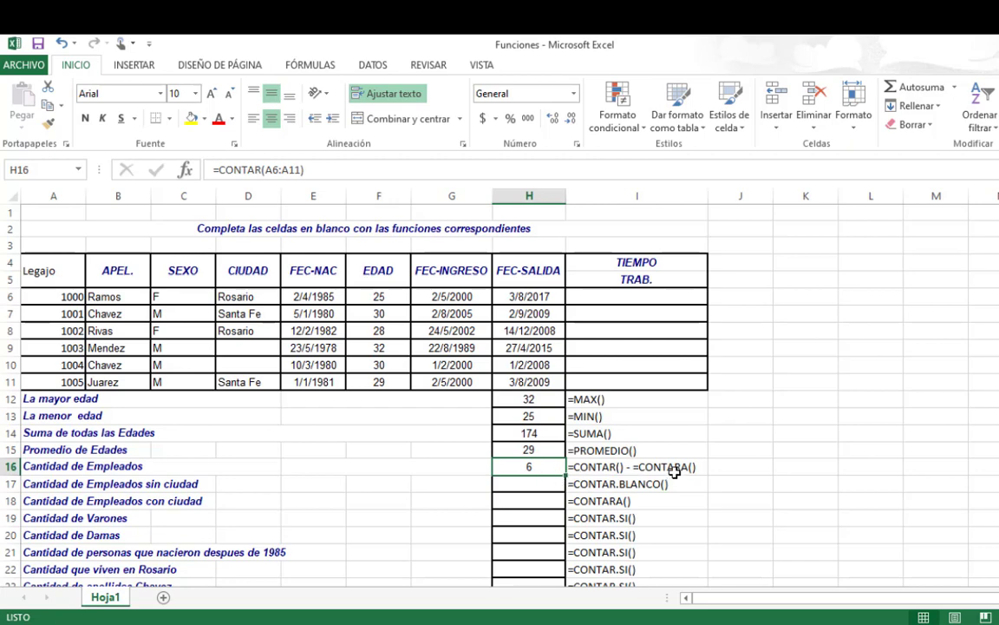
Step: Start inserting a function in cell J16 and choose CONTARA from the full function list to open its arguments
left_click(745, 468)
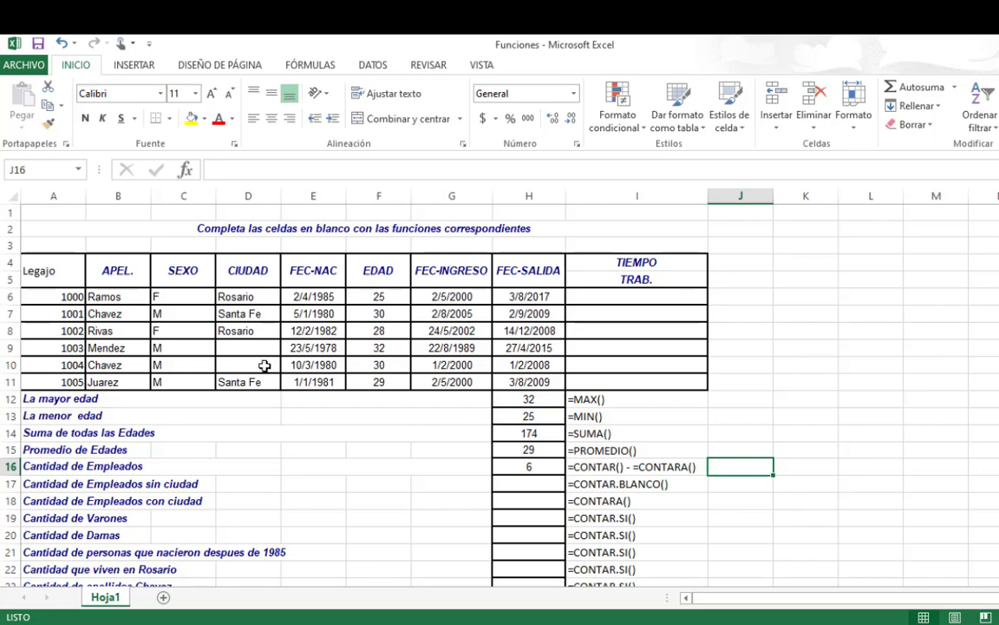
left_click(186, 171)
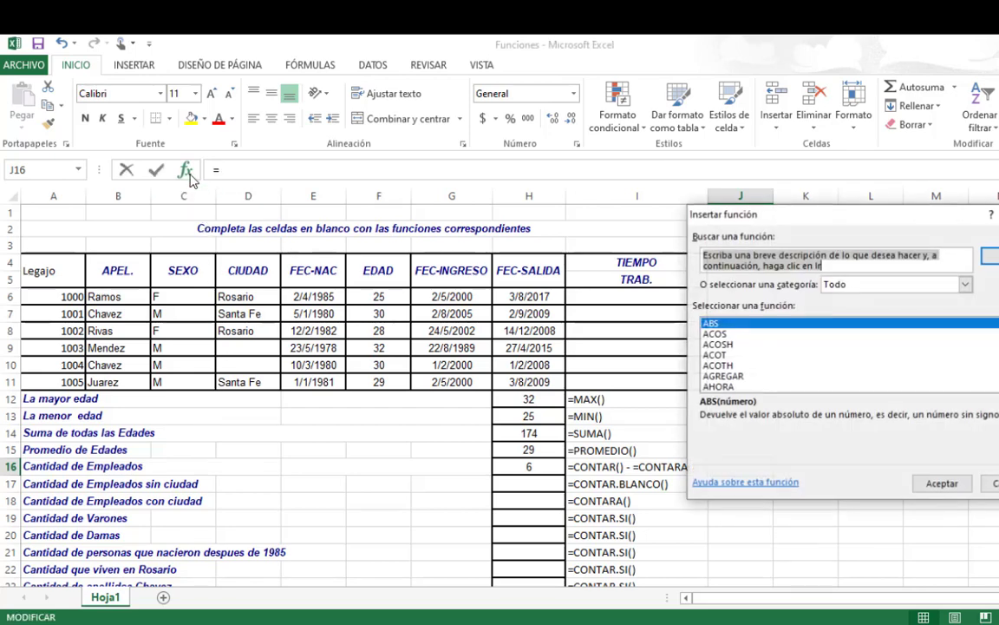
left_click(727, 324)
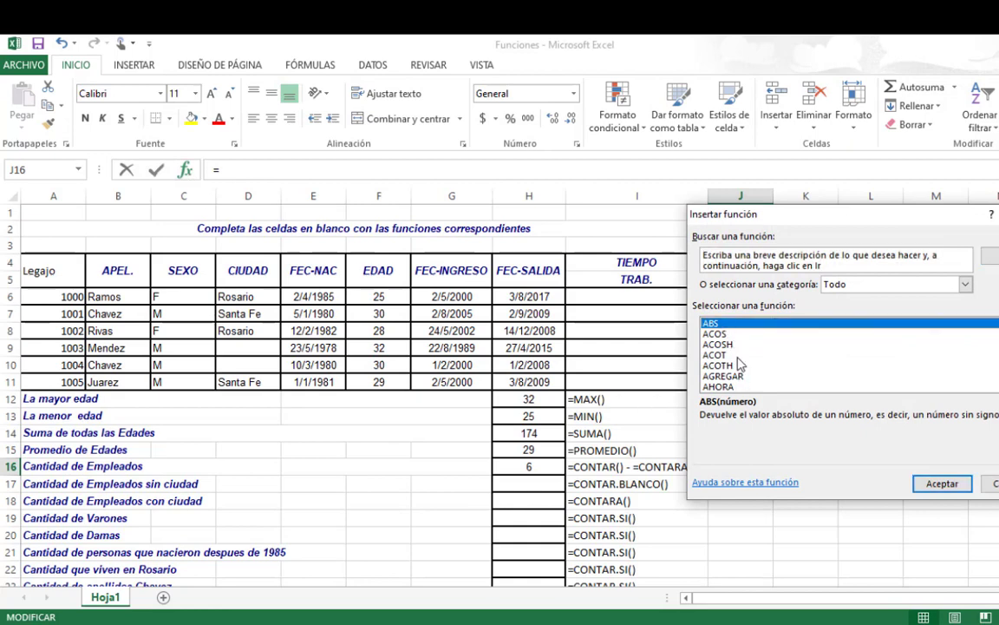
type("contar")
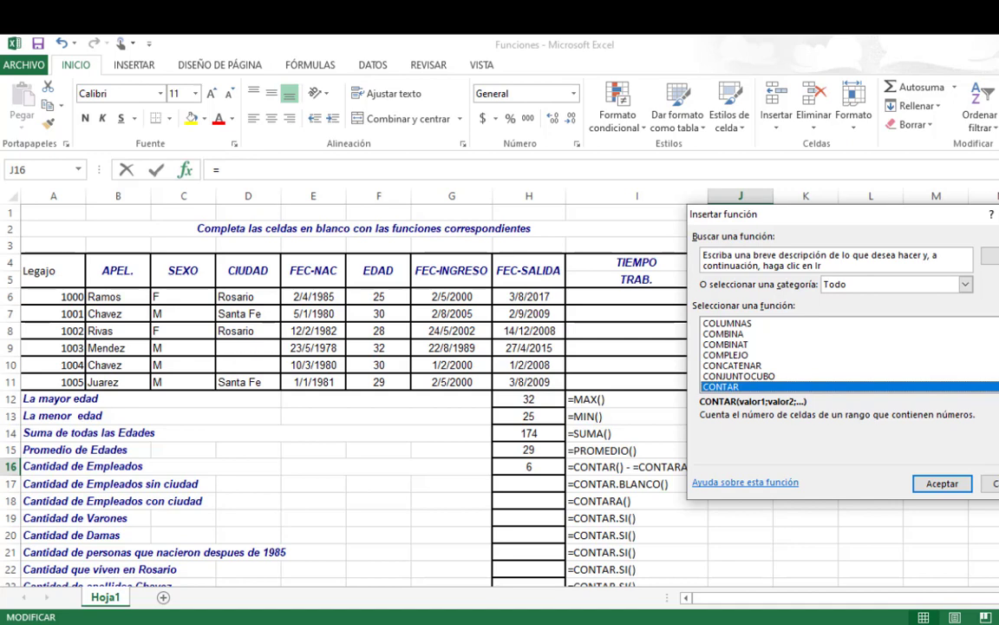
scroll(849, 354, "down", 5)
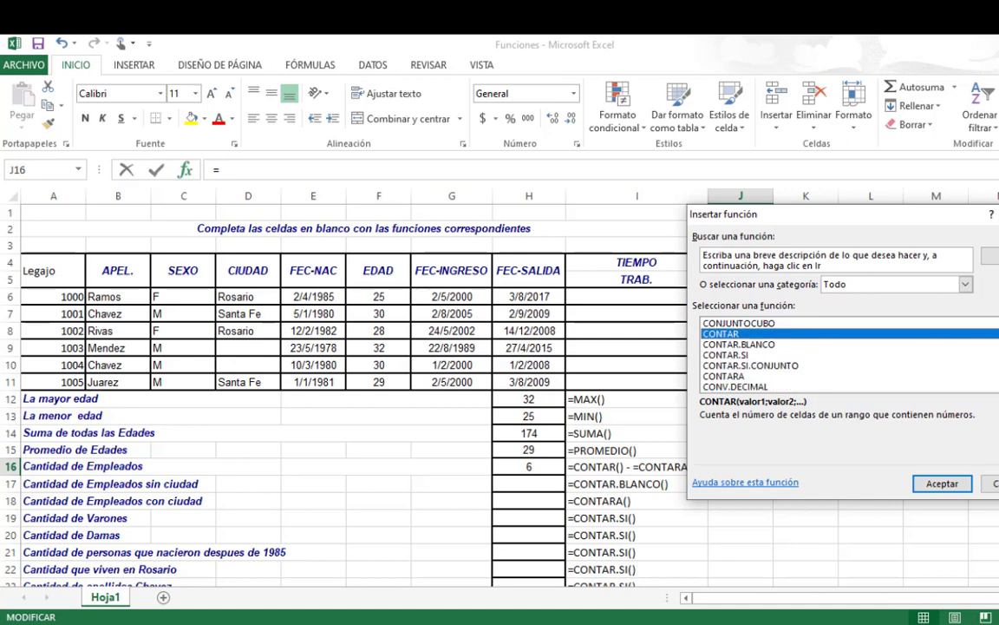
left_click(837, 376)
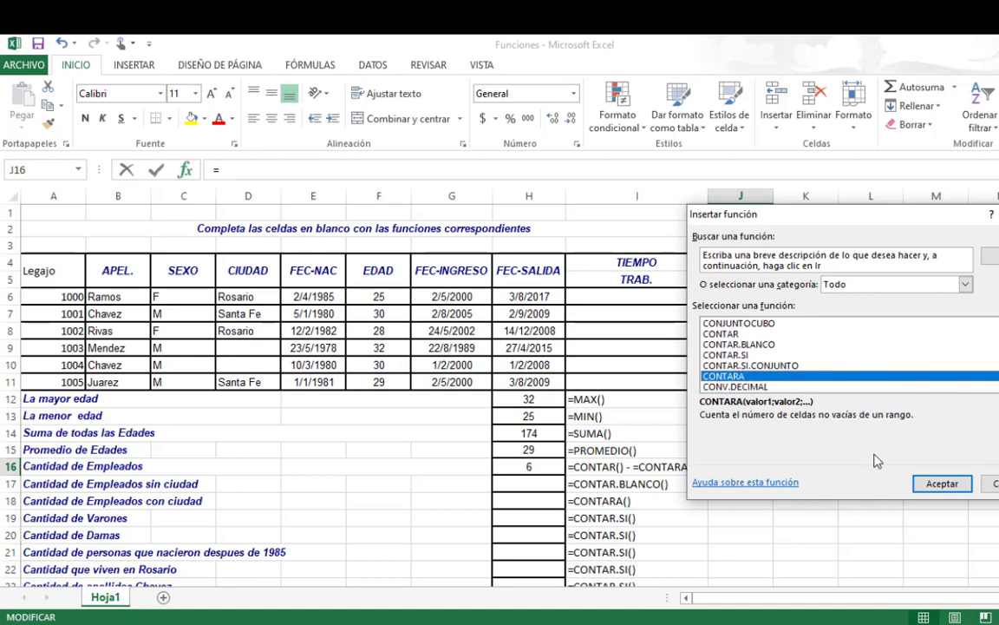
left_click(942, 484)
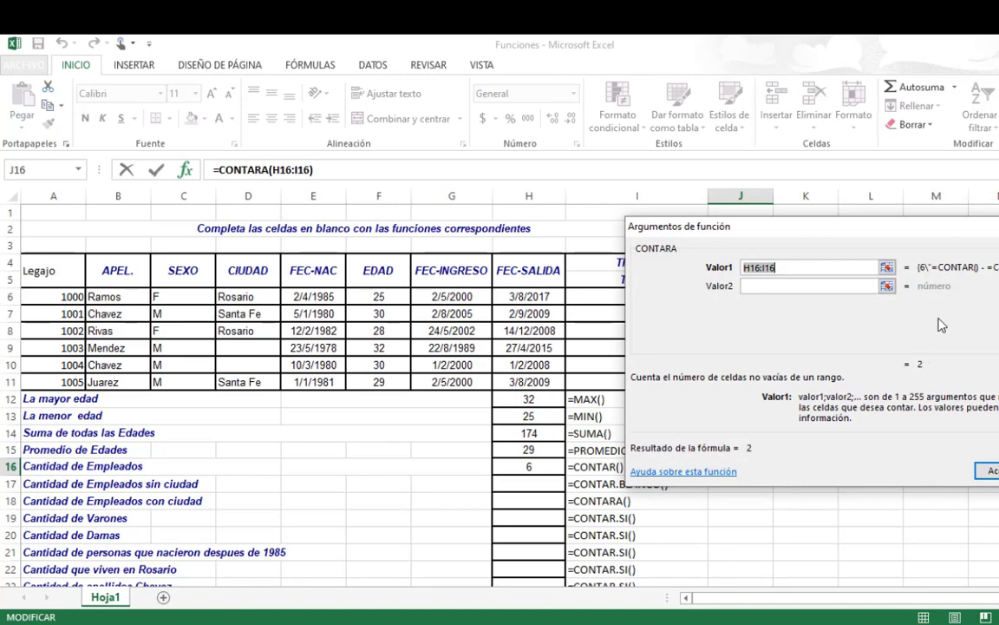
Step: Replace the suggested Valor1 argument of CONTARA with the surname range B6:B11 and accept the formula in J16
left_click_drag(941, 324, 965, 262)
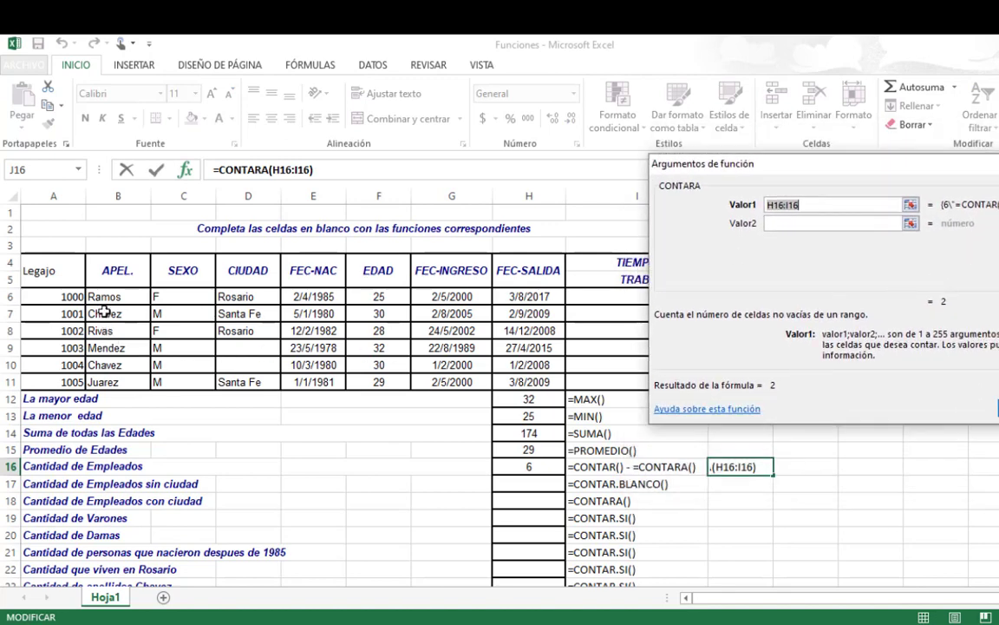
left_click_drag(105, 295, 111, 379)
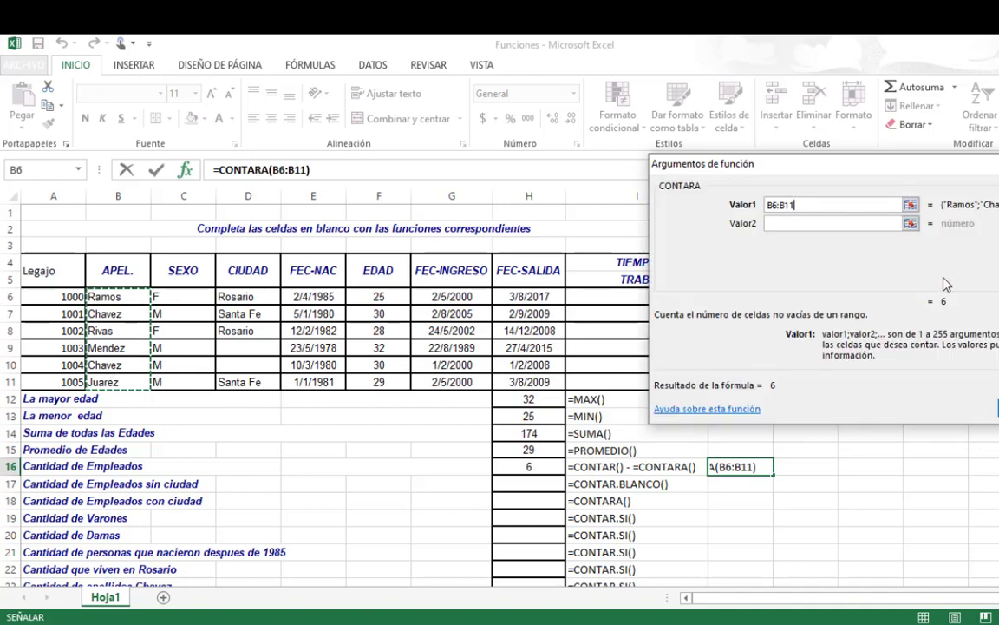
left_click_drag(946, 284, 868, 289)
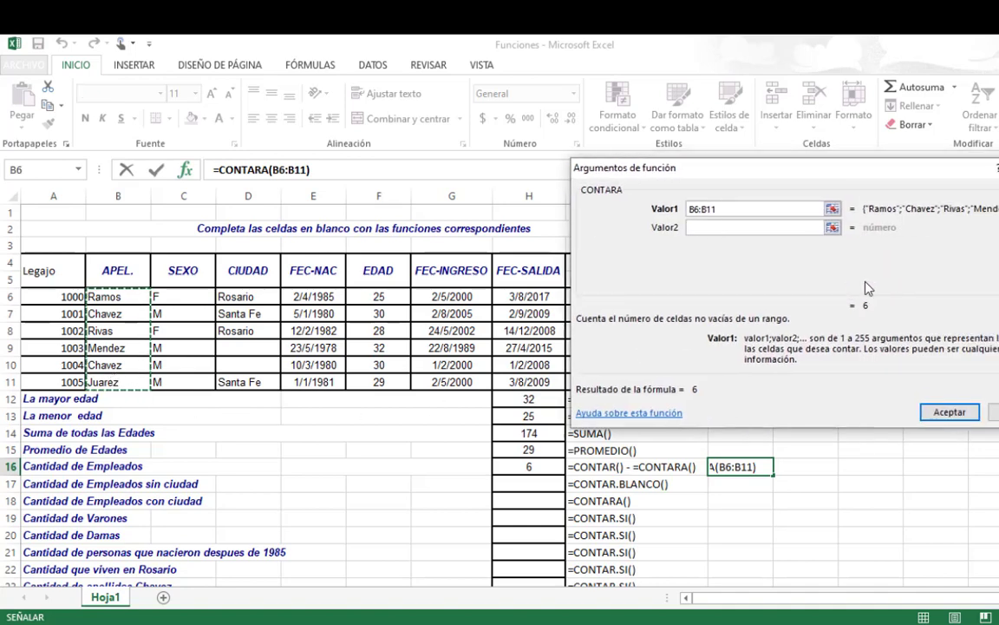
left_click(949, 415)
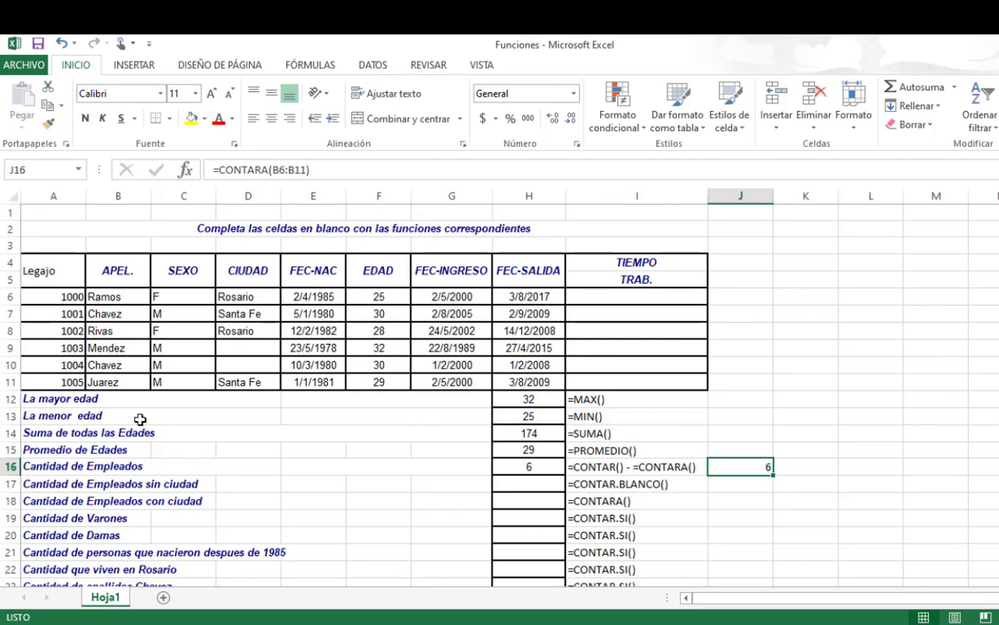
Step: Insert the CONTAR.BLANCO function in cell H17 from the full function list, with the city range D6:D11 as Rango
left_click(533, 483)
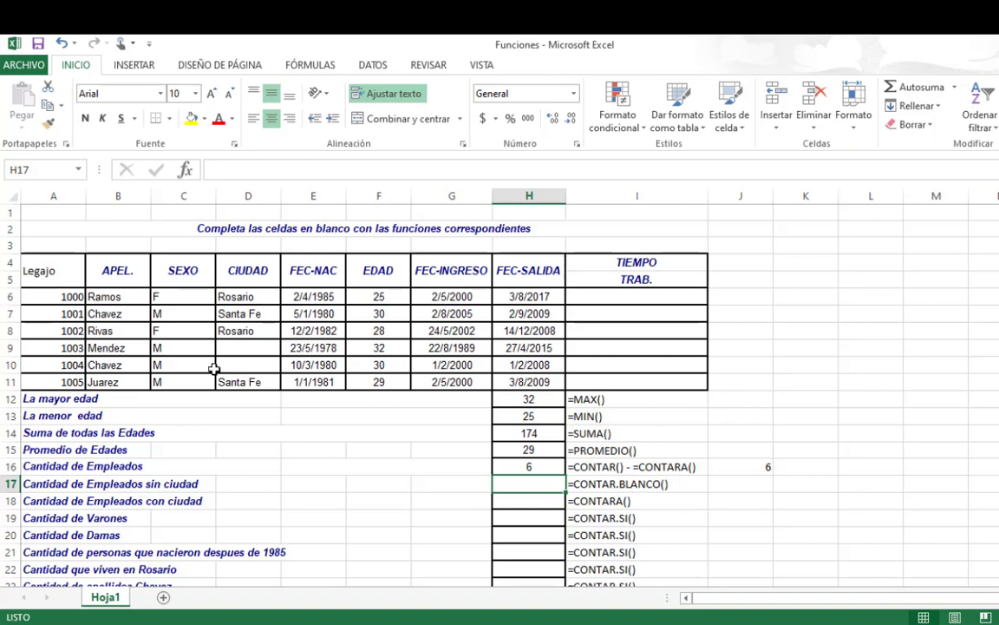
left_click(186, 170)
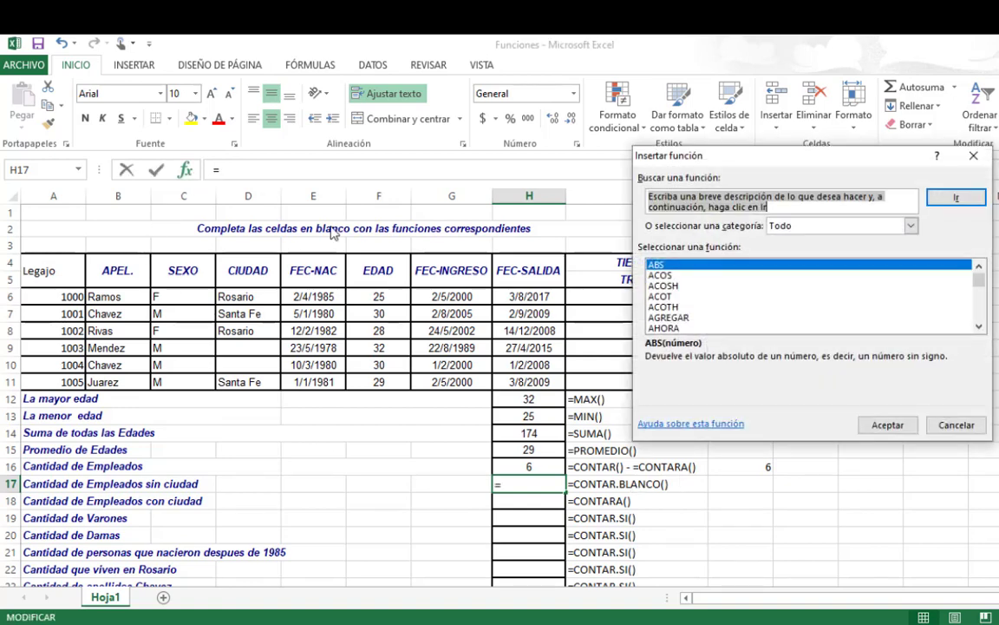
left_click(695, 267)
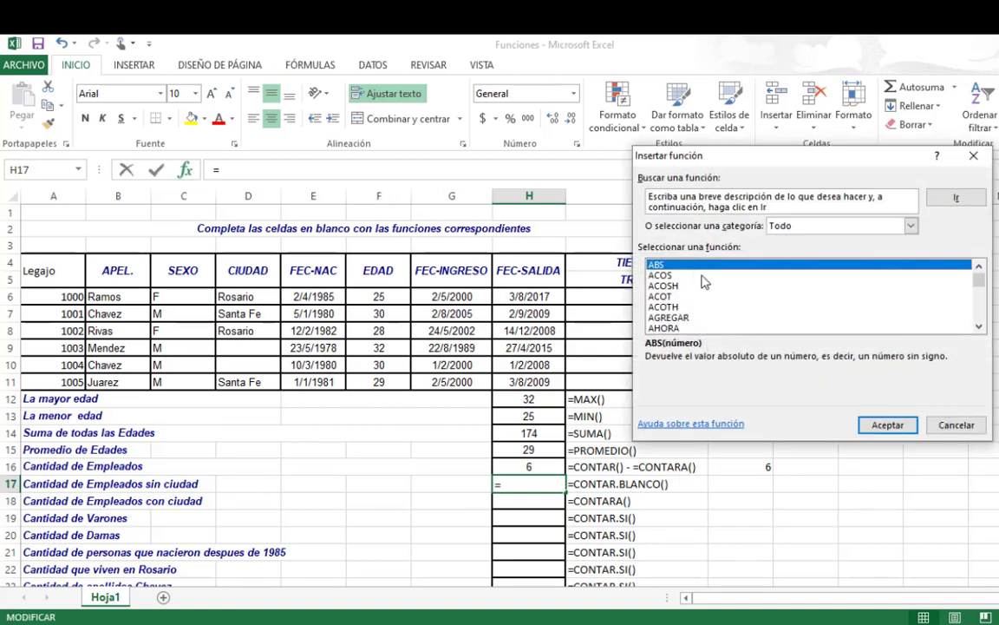
type("cont")
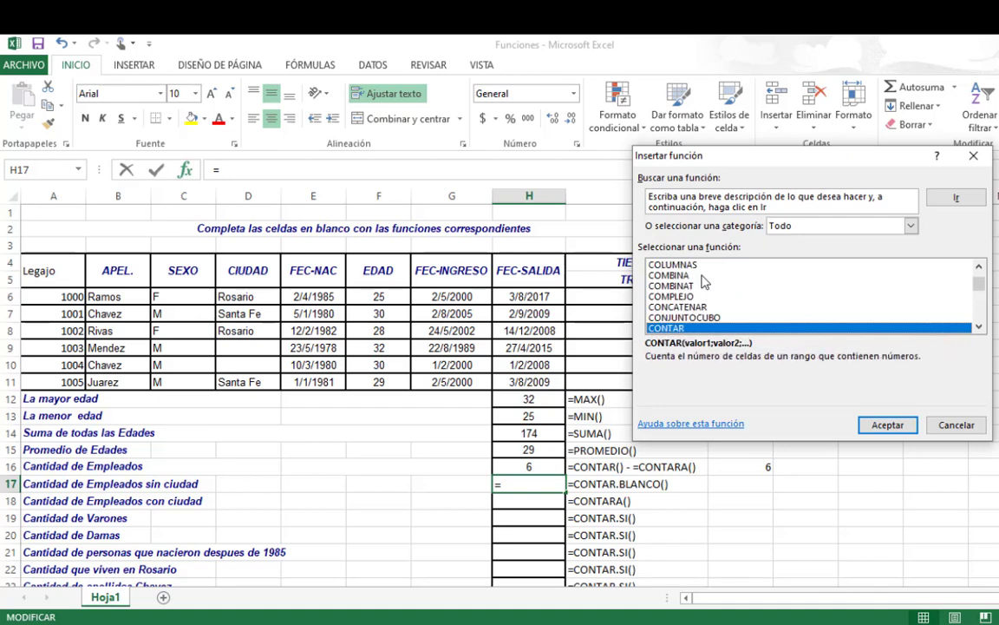
scroll(729, 286, "down", 2)
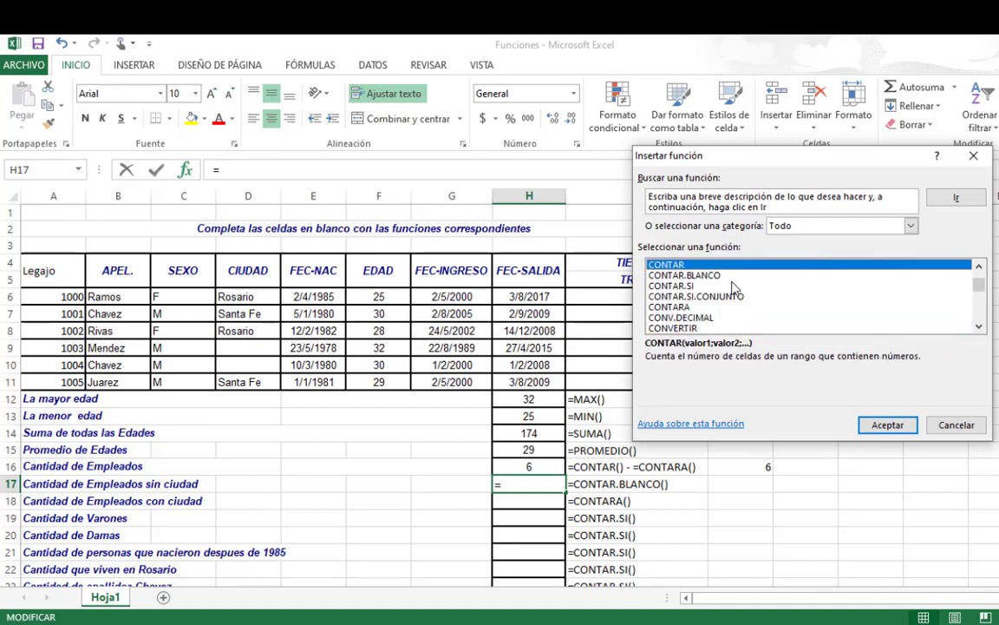
left_click(727, 276)
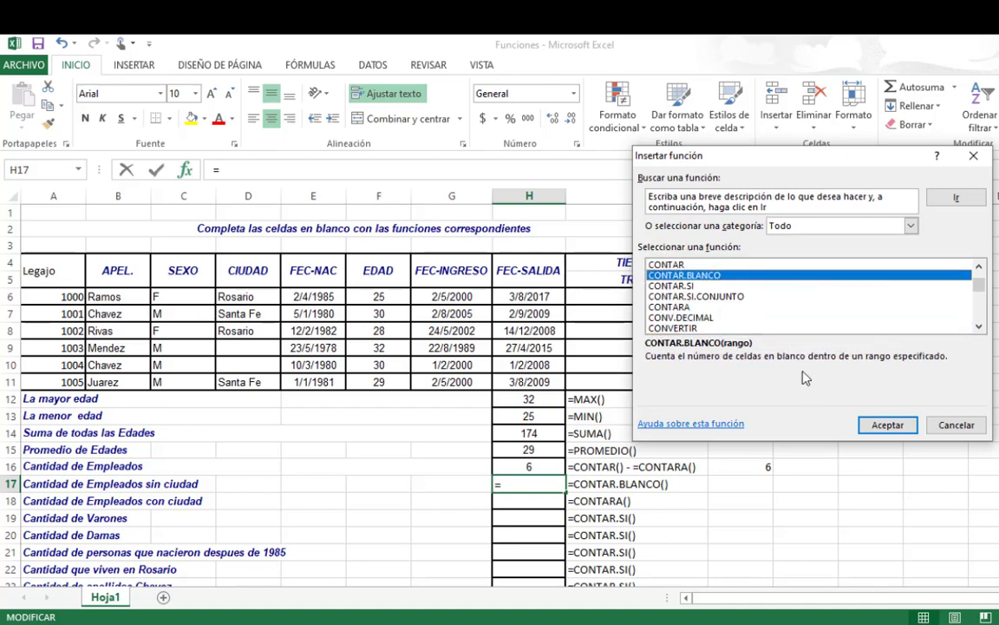
left_click(881, 424)
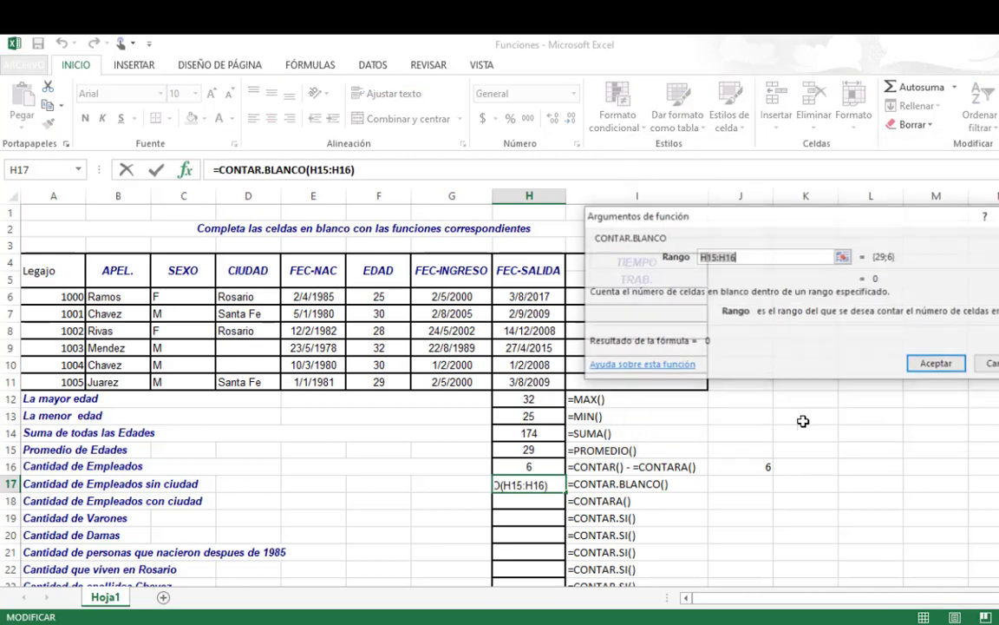
left_click(249, 295)
left_click_drag(249, 296, 263, 379)
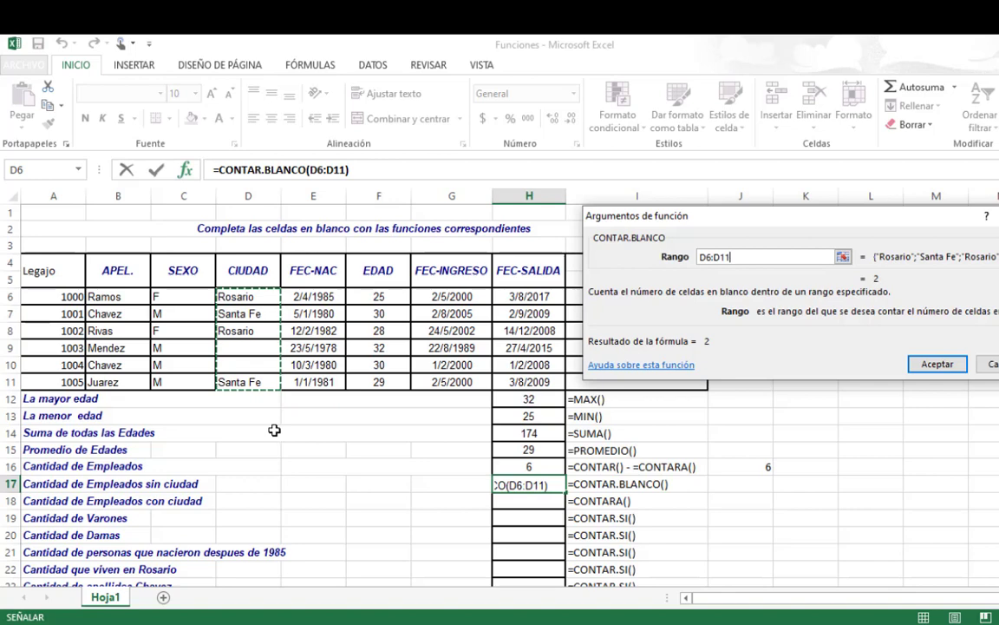
left_click(931, 364)
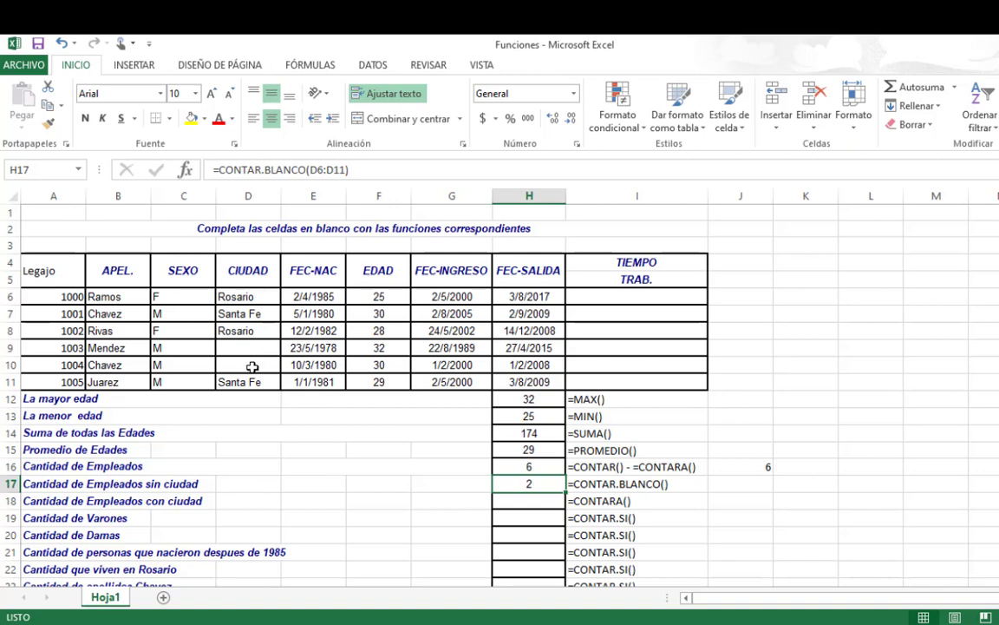
Step: Insert the CONTARA function in cell H18 from the full function list, with the city range D6:D11 as Valor1
left_click(538, 502)
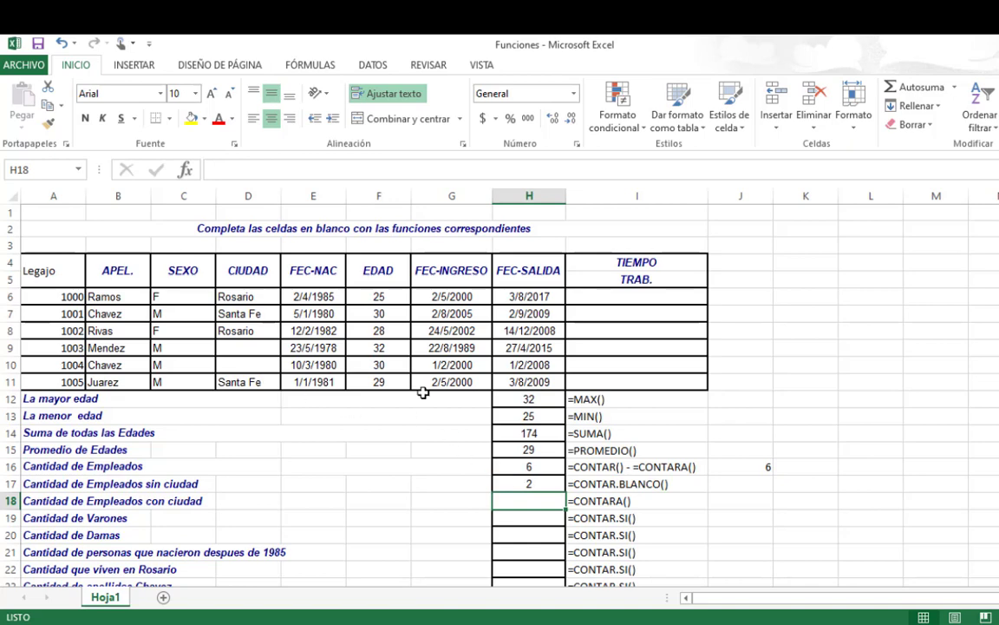
left_click(188, 171)
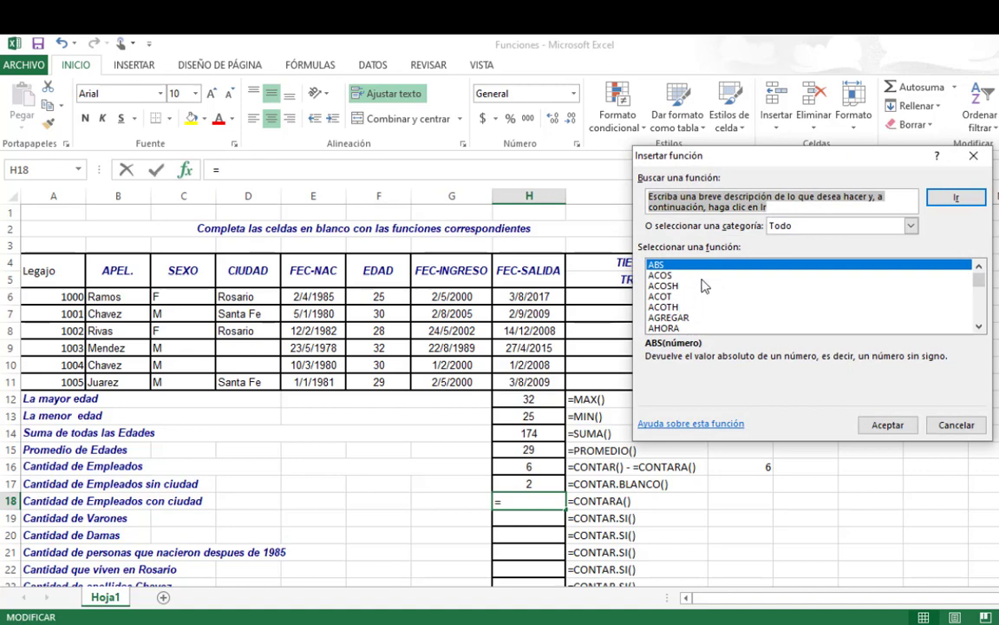
type("cont")
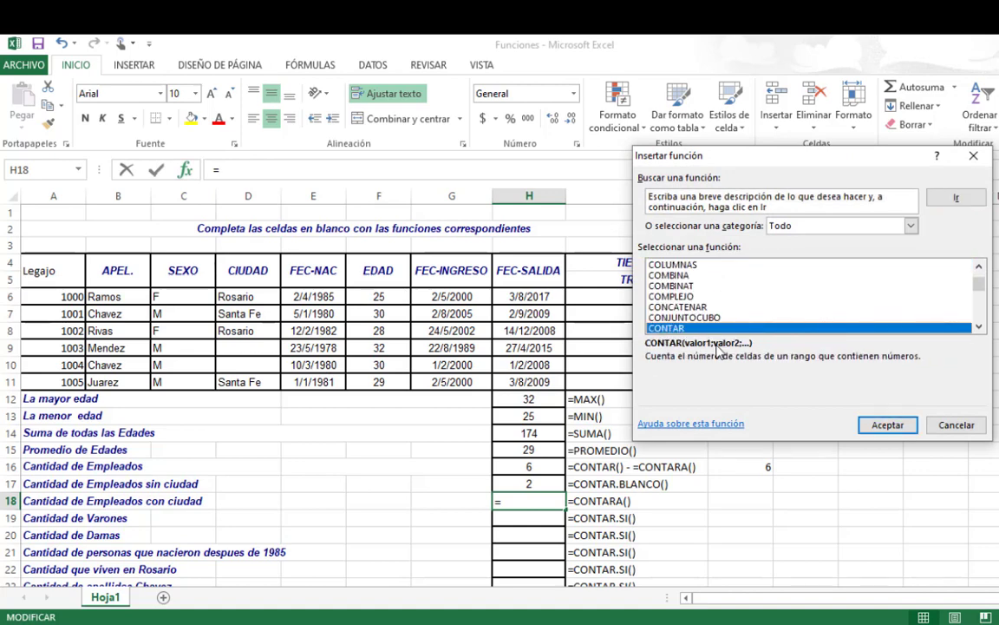
left_click(979, 326)
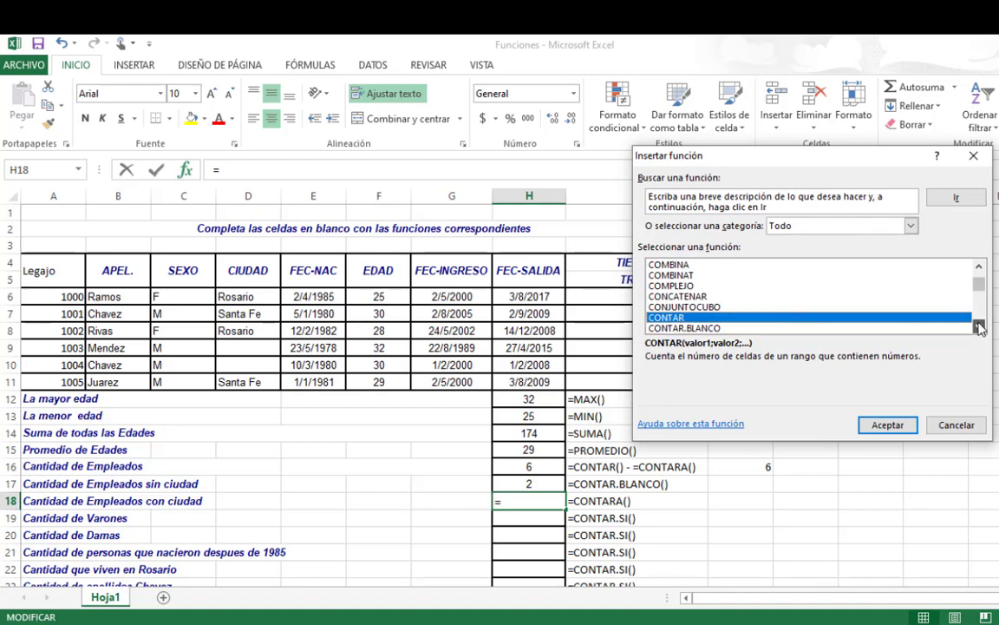
left_click(978, 325)
left_click(978, 325)
left_click(978, 326)
left_click(978, 326)
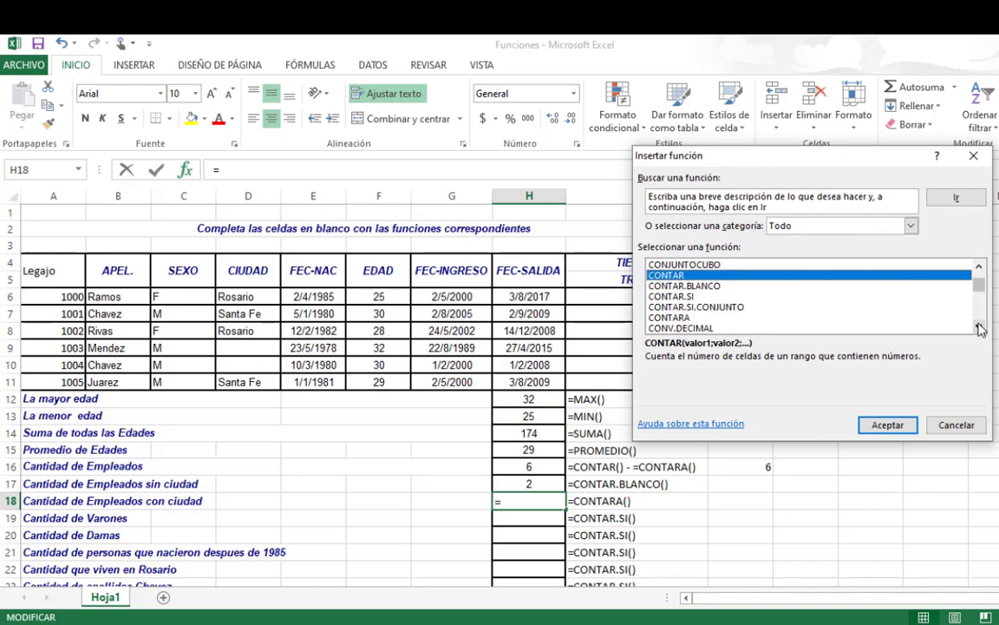
left_click(762, 318)
left_click(899, 425)
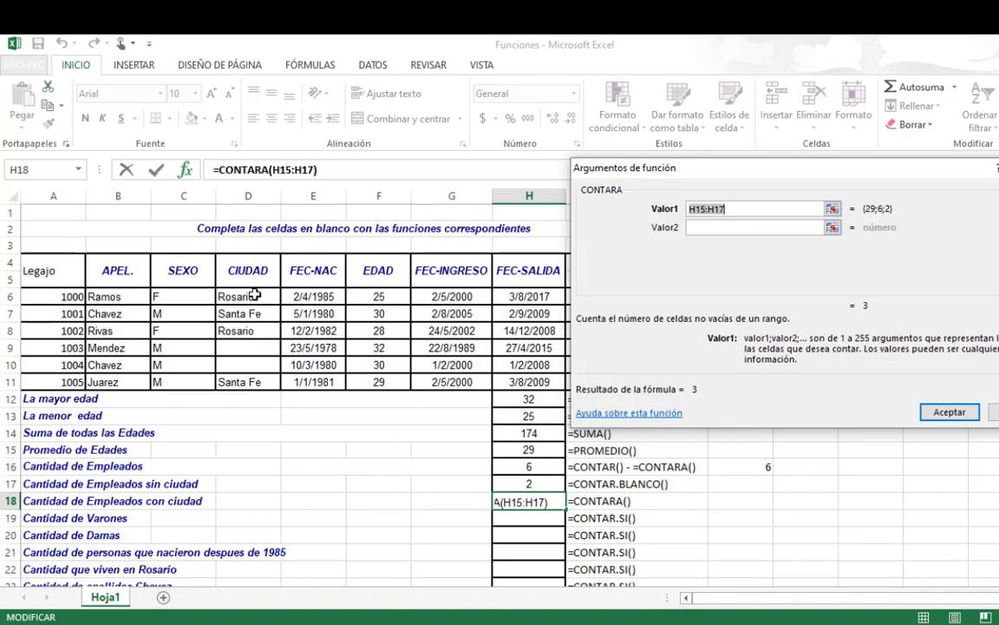
left_click_drag(243, 297, 251, 384)
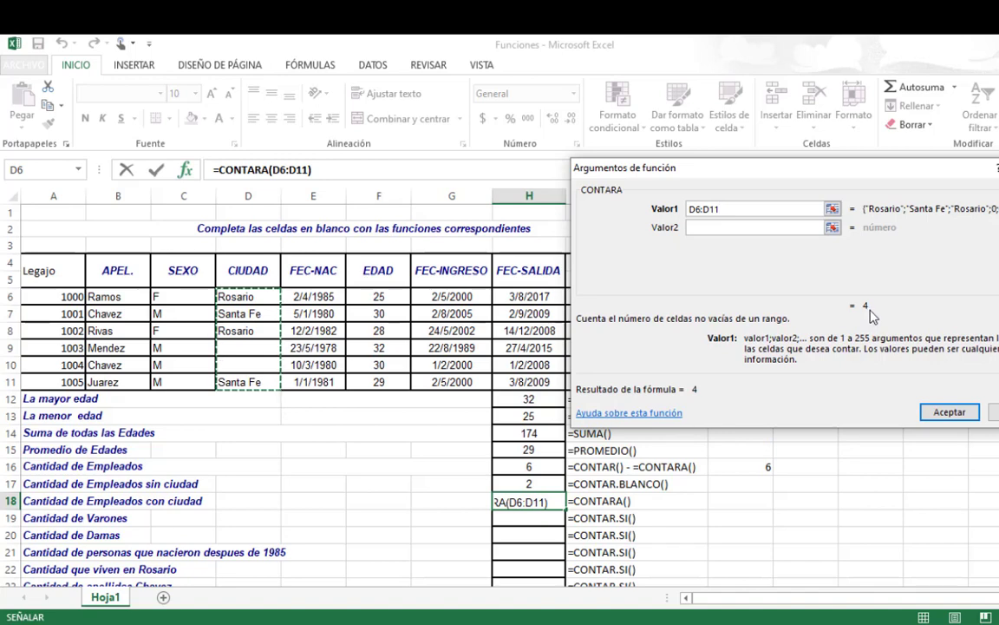
left_click(950, 413)
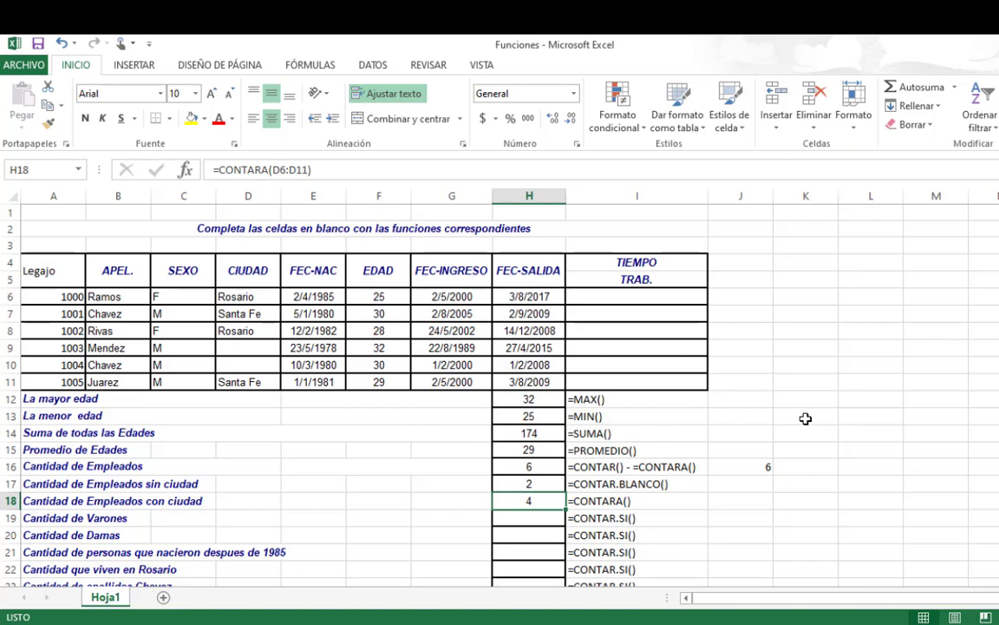
Step: Start inserting a function in cell H19 and choose CONTAR.SI from the full function list to open its arguments
scroll(805, 418, "down", 1)
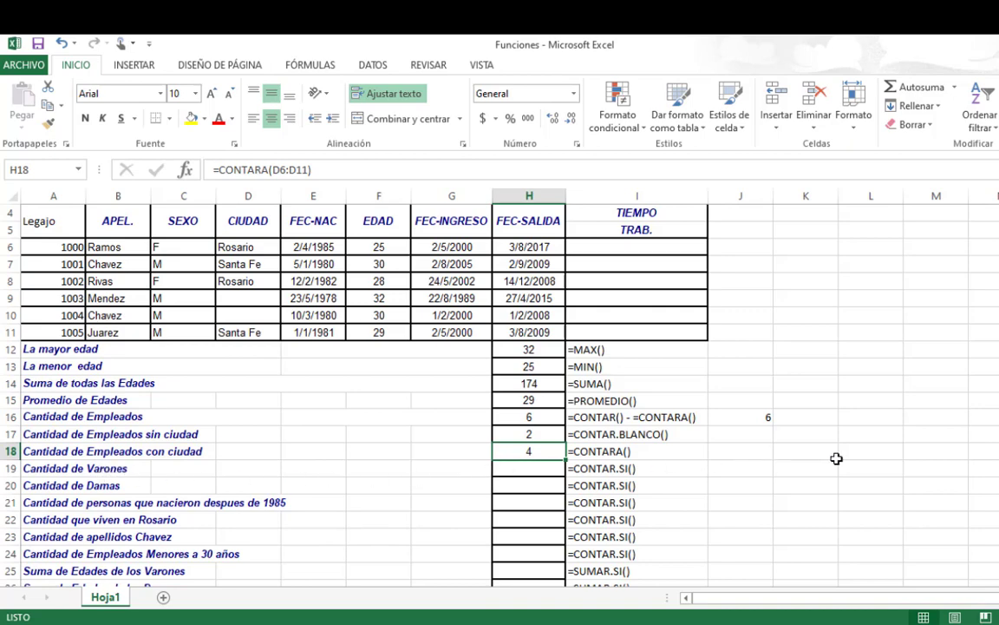
scroll(836, 458, "up", 1)
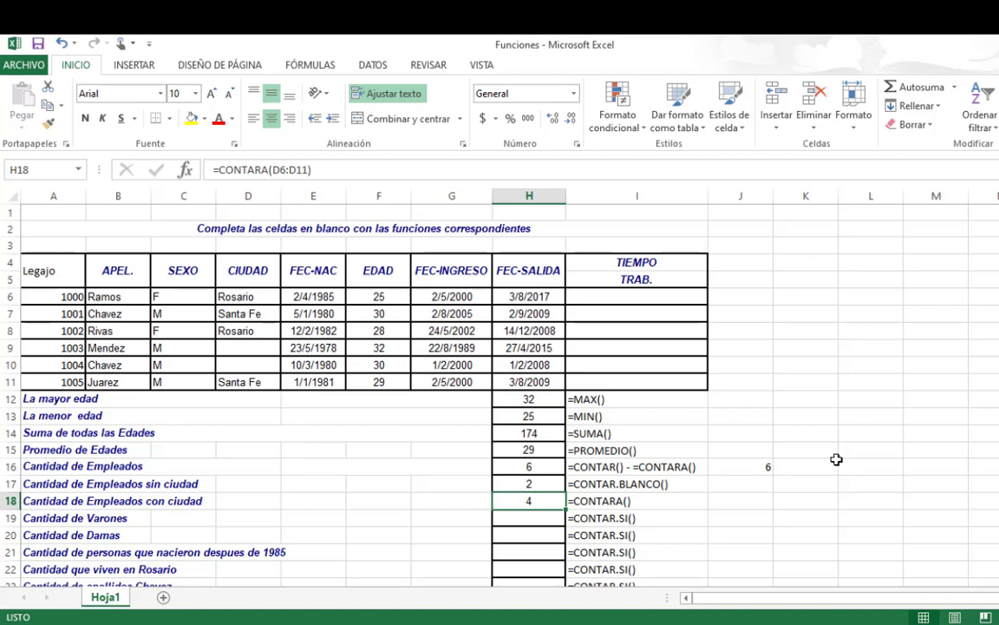
scroll(835, 458, "down", 1)
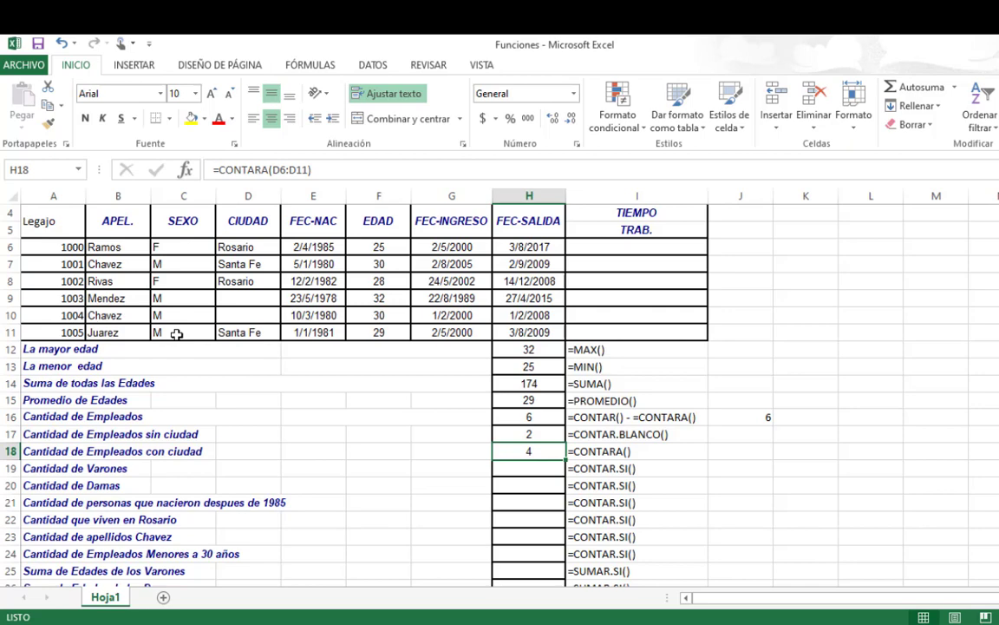
left_click(543, 468)
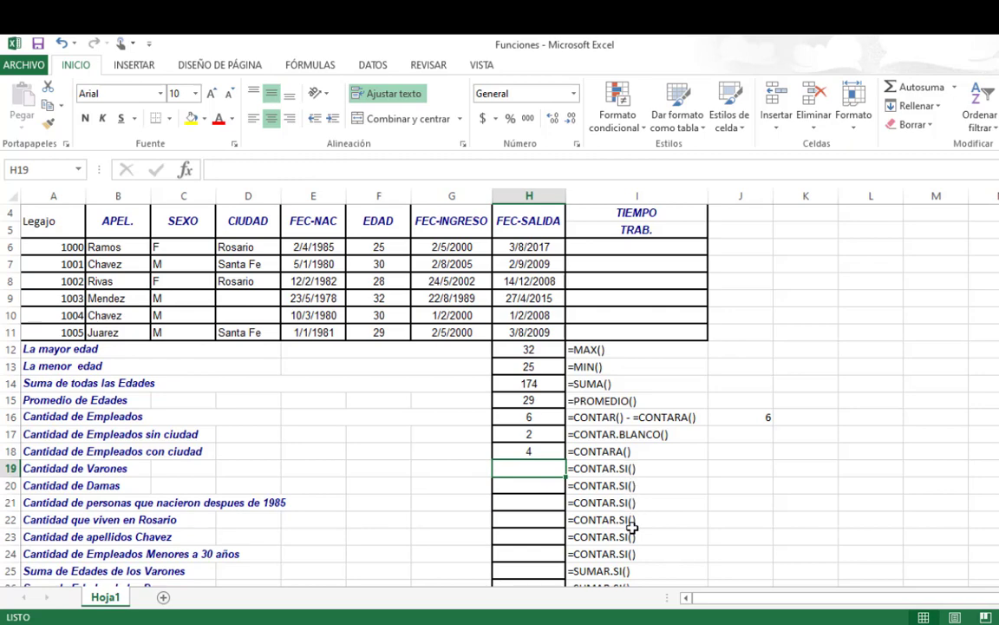
left_click(191, 171)
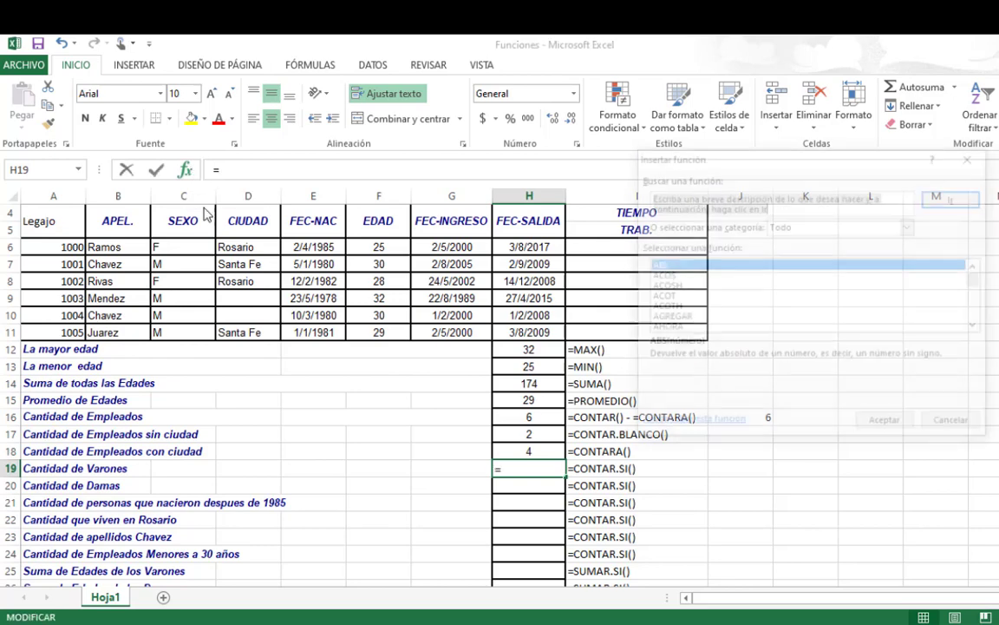
left_click(661, 286)
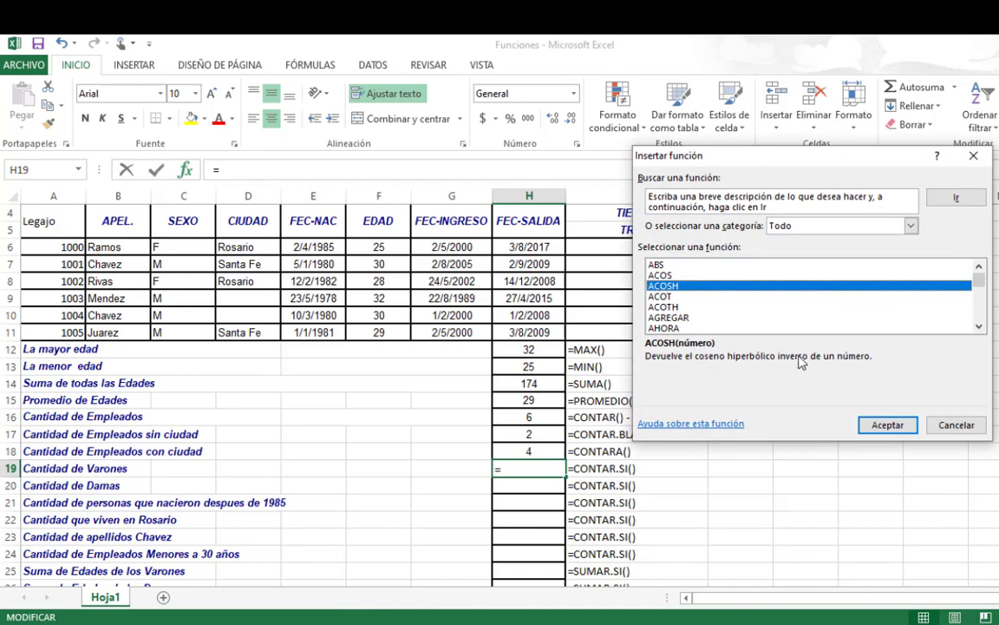
type("cont")
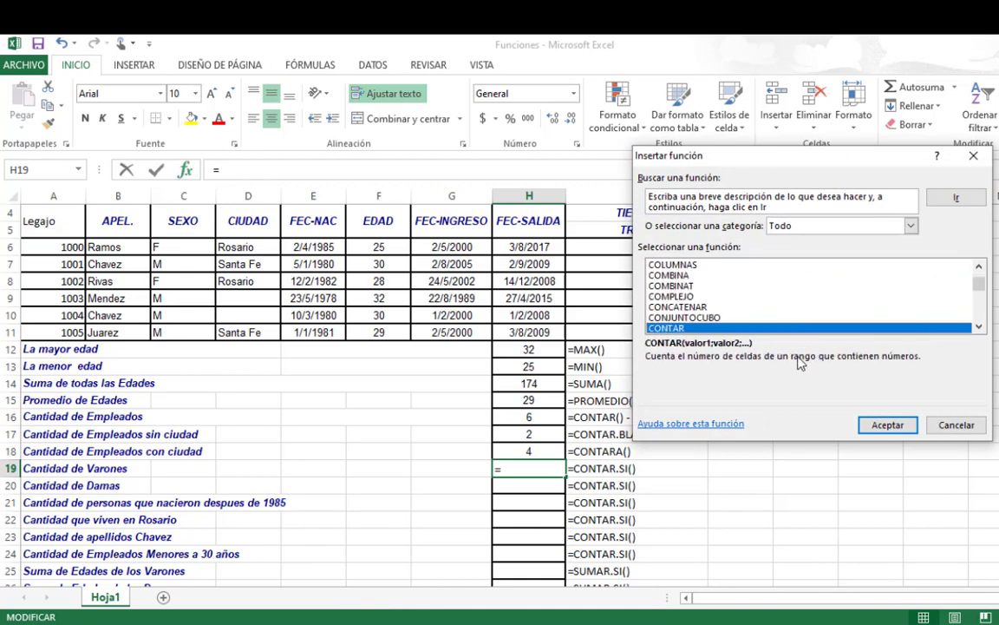
left_click(978, 327)
left_click(978, 327)
left_click(977, 327)
left_click(978, 327)
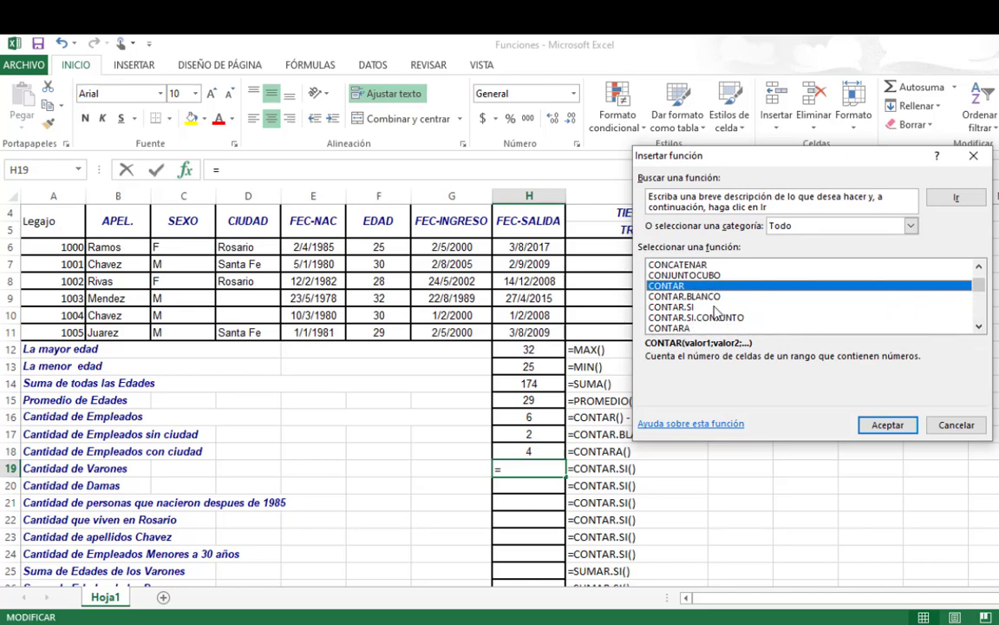
left_click(713, 307)
left_click(885, 425)
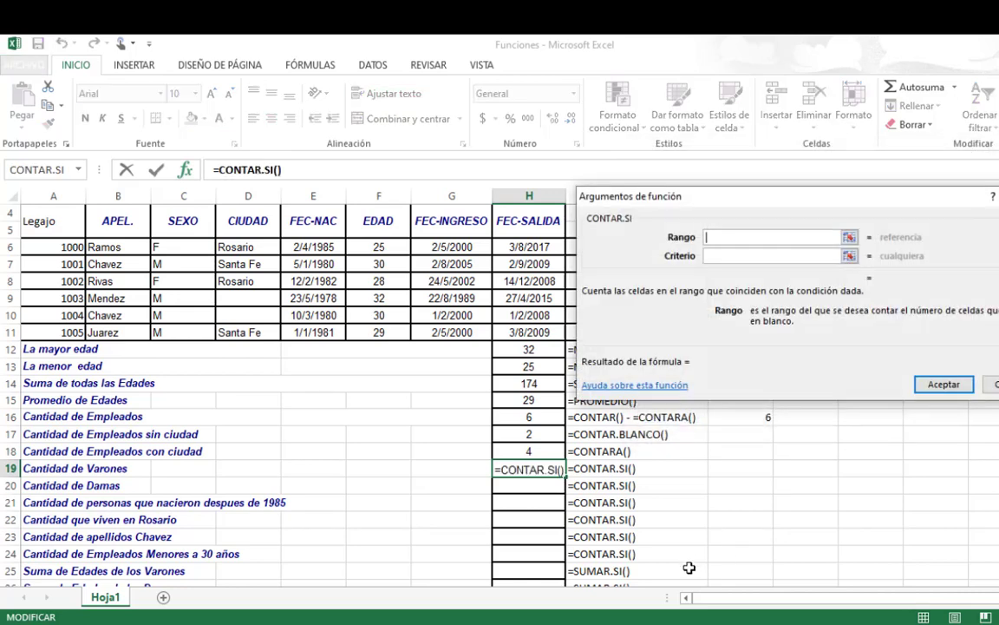
Step: Set the CONTAR.SI Rango to the SEXO range C6:C11 and the Criterio to "=M", including the quotation marks, and accept the formula in H19
left_click_drag(796, 207, 883, 369)
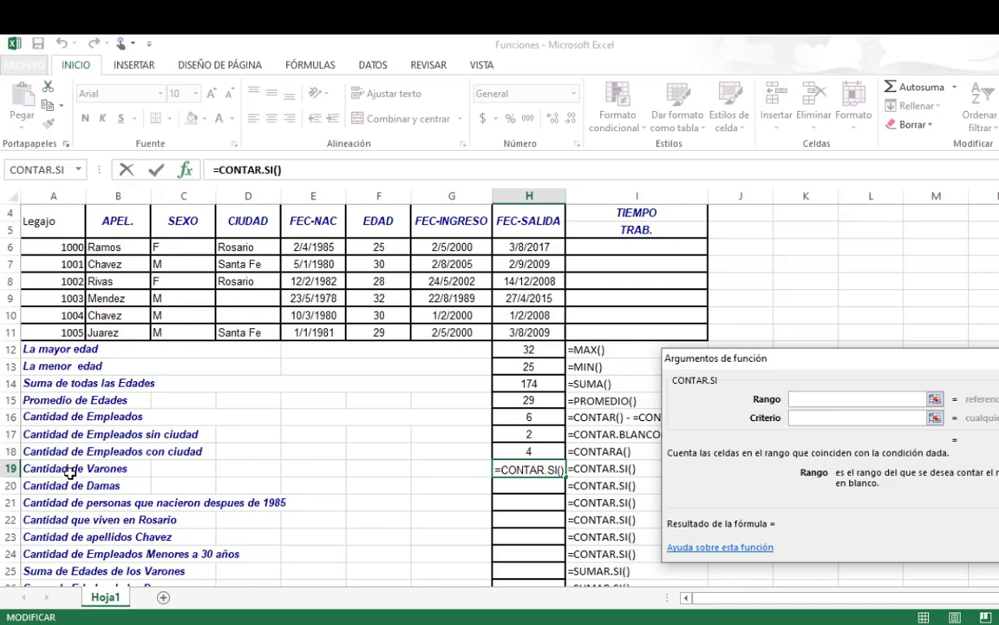
left_click_drag(183, 247, 183, 328)
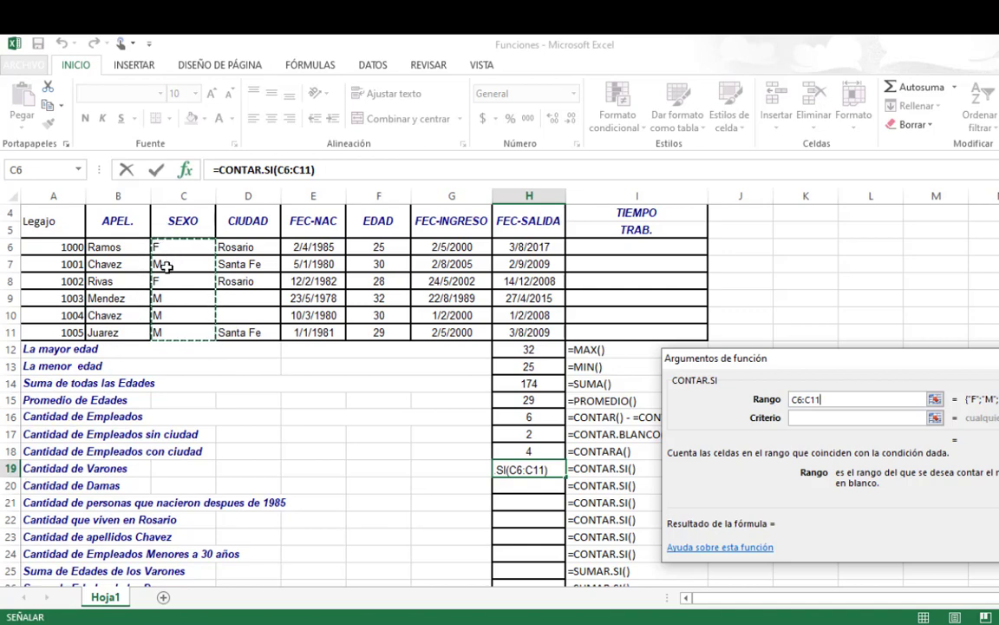
left_click(819, 417)
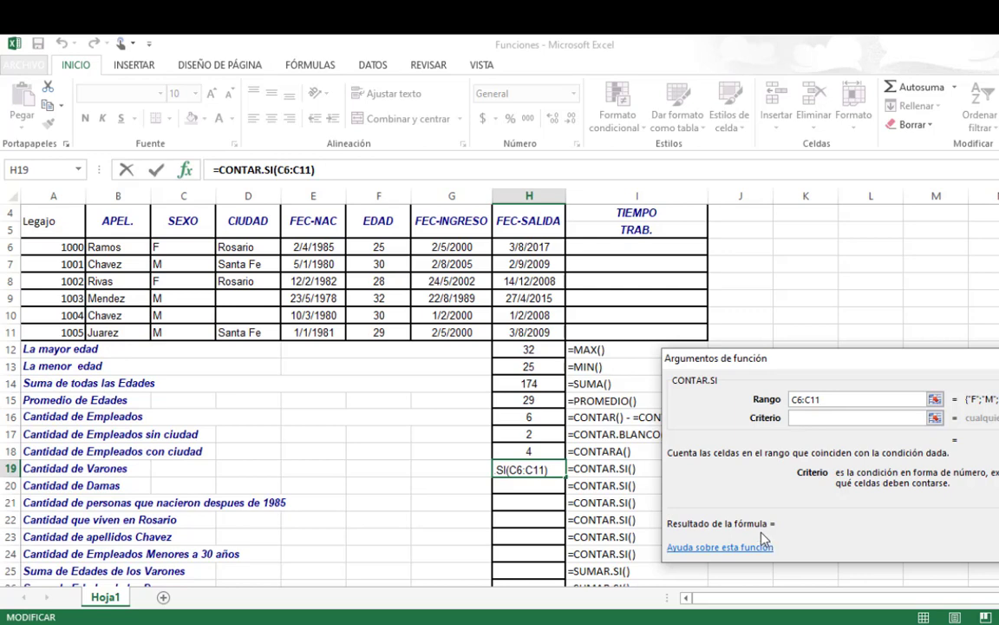
type("=")
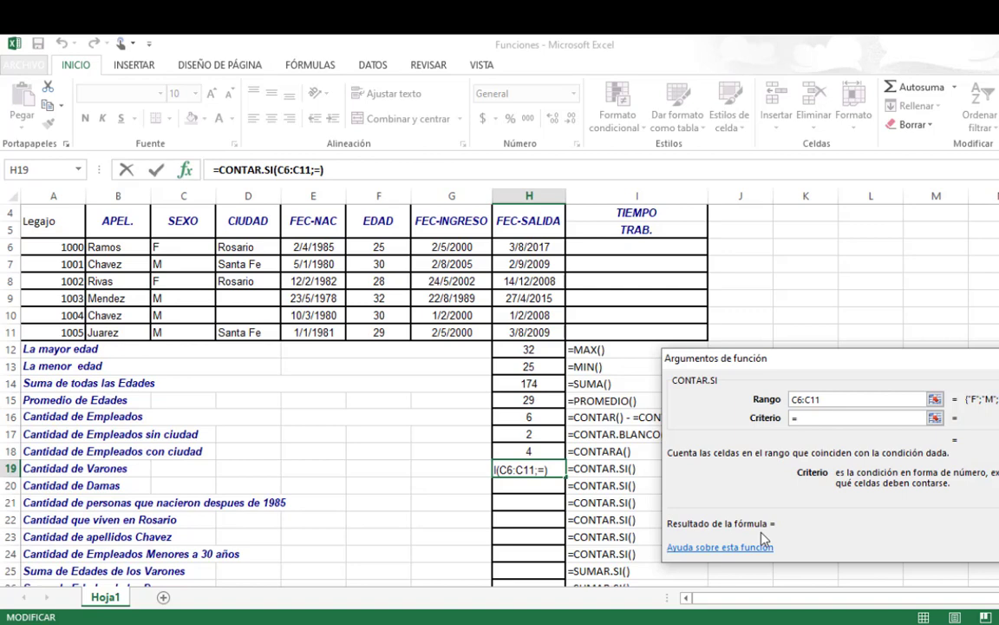
type("M")
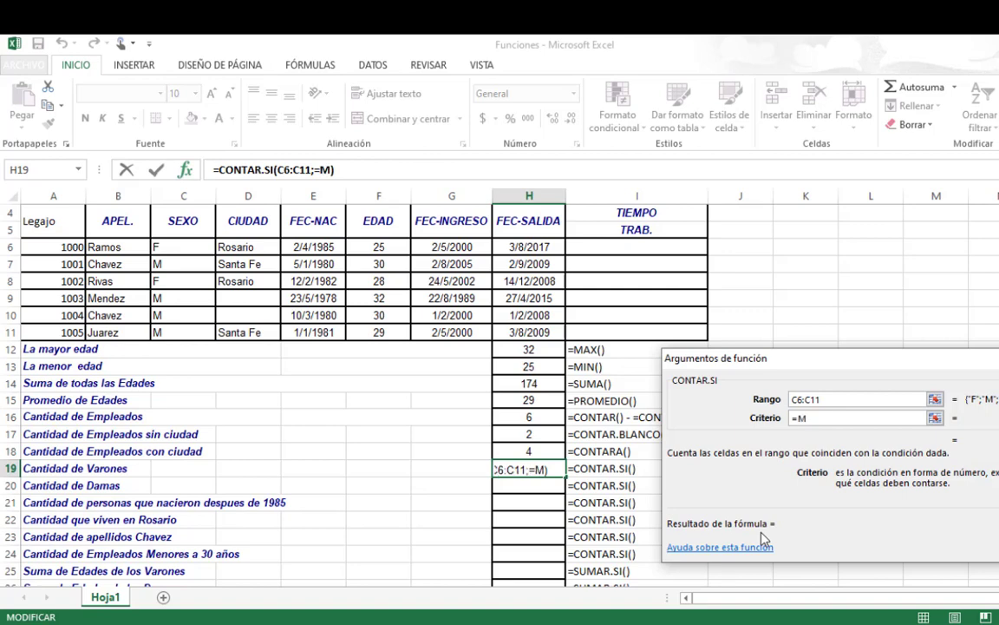
type("\"\"")
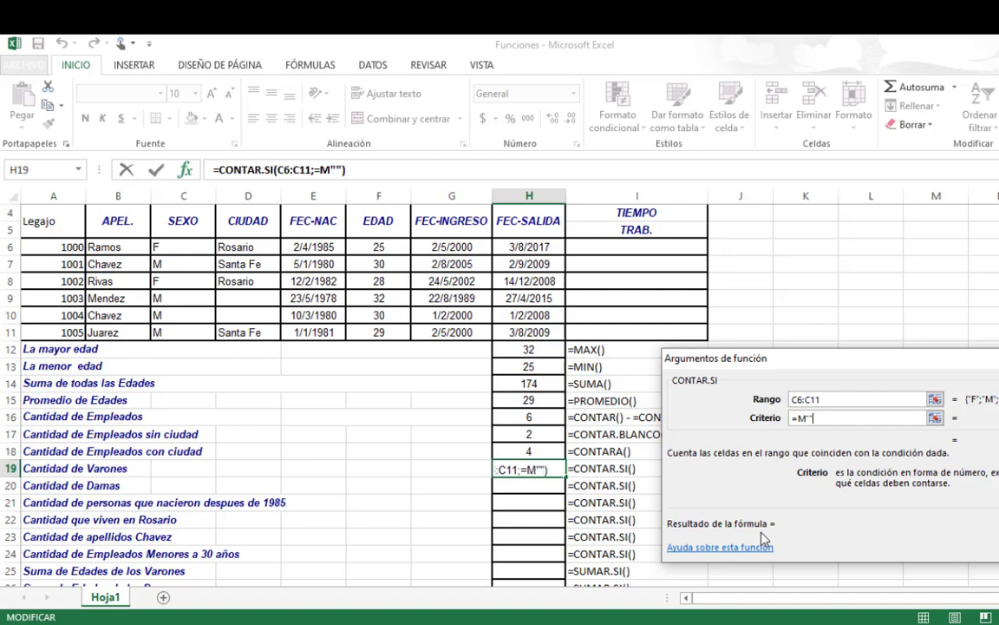
key("BackSpace")
left_click(792, 418)
type("\"")
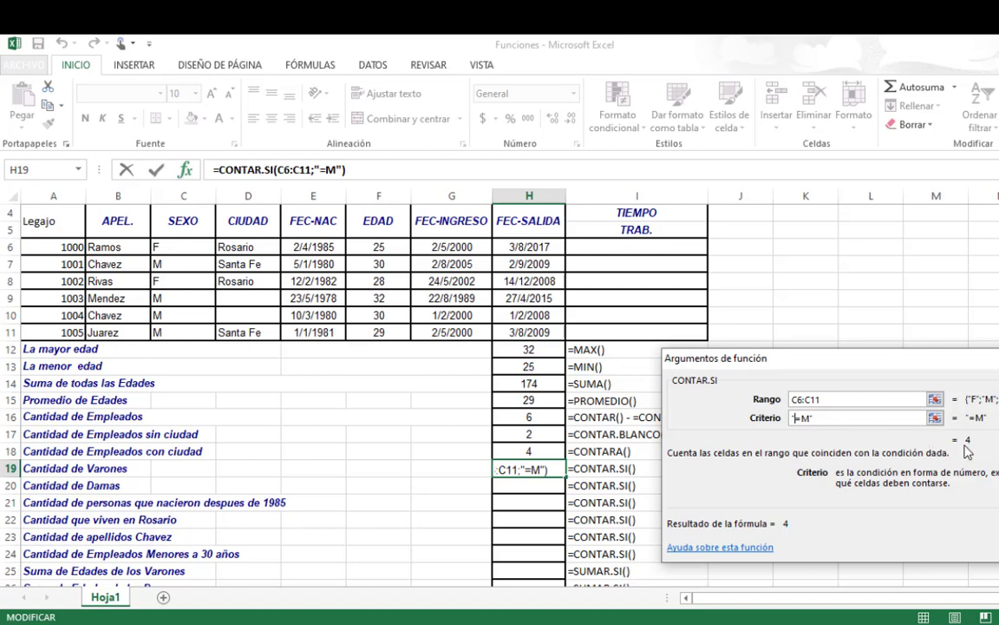
key("Return")
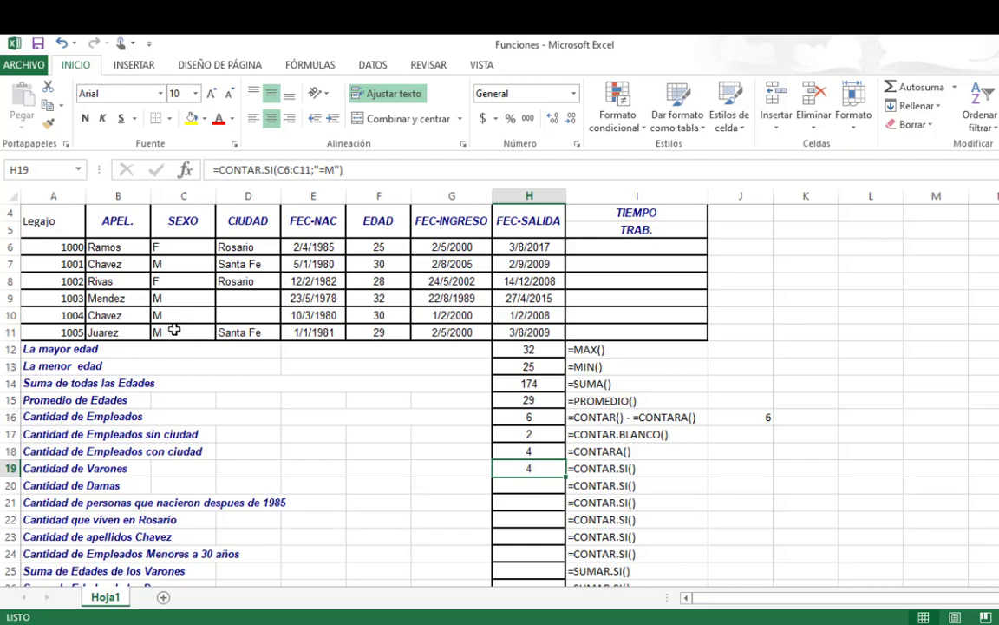
Step: Insert the CONTAR.SI function in cell H20 from the recently used functions, with the SEXO range C6:C11 as Rango
left_click(516, 485)
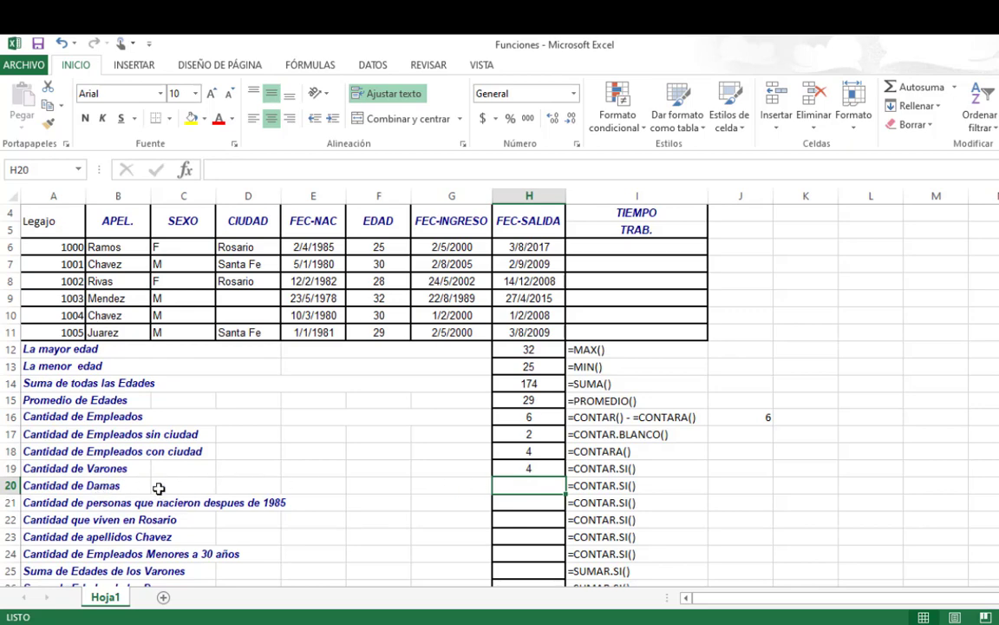
left_click(185, 169)
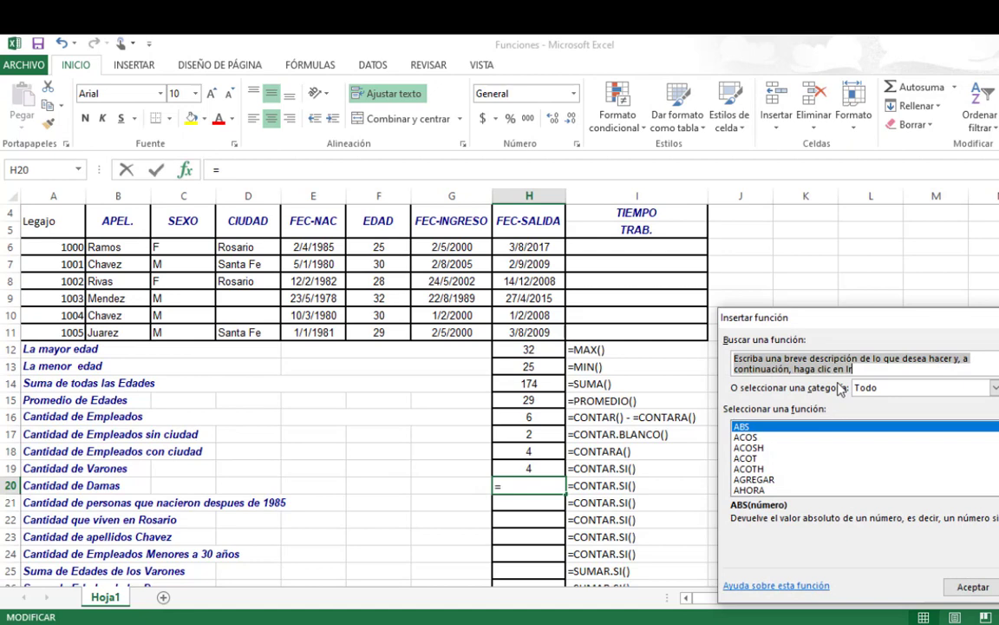
left_click(920, 387)
left_click(876, 401)
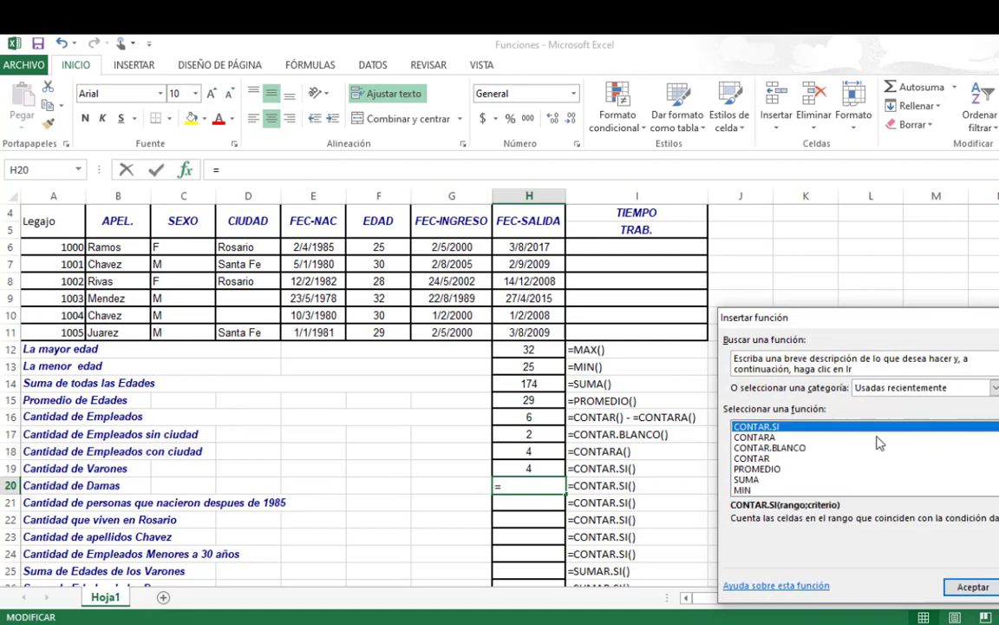
double_click(799, 428)
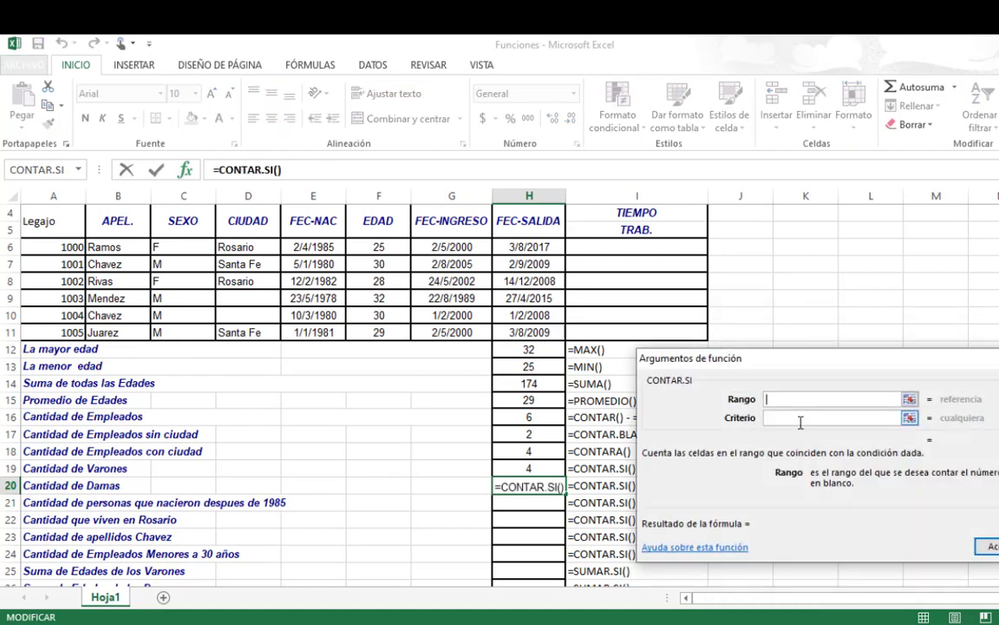
left_click(185, 250)
left_click_drag(184, 253, 189, 330)
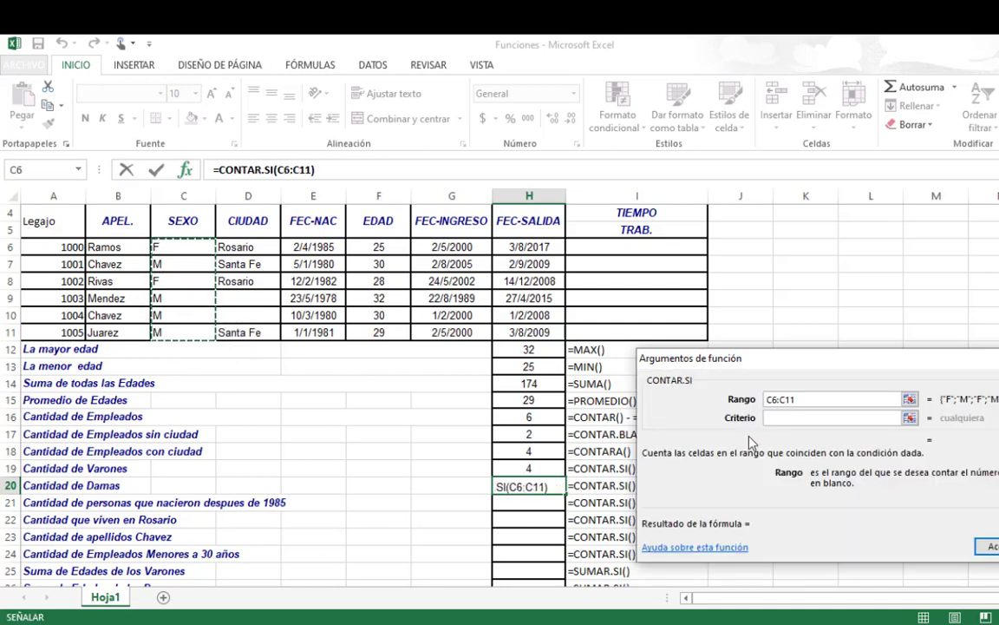
Step: Set the CONTAR.SI Criterio for H20 to "=F", including the quotation marks, and accept the formula
left_click(783, 418)
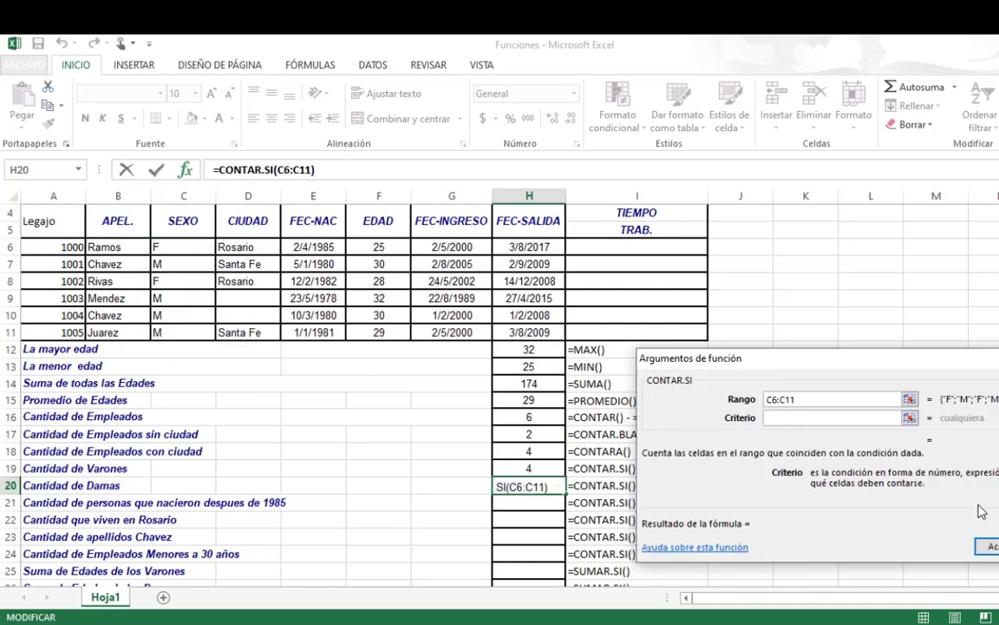
type("\"")
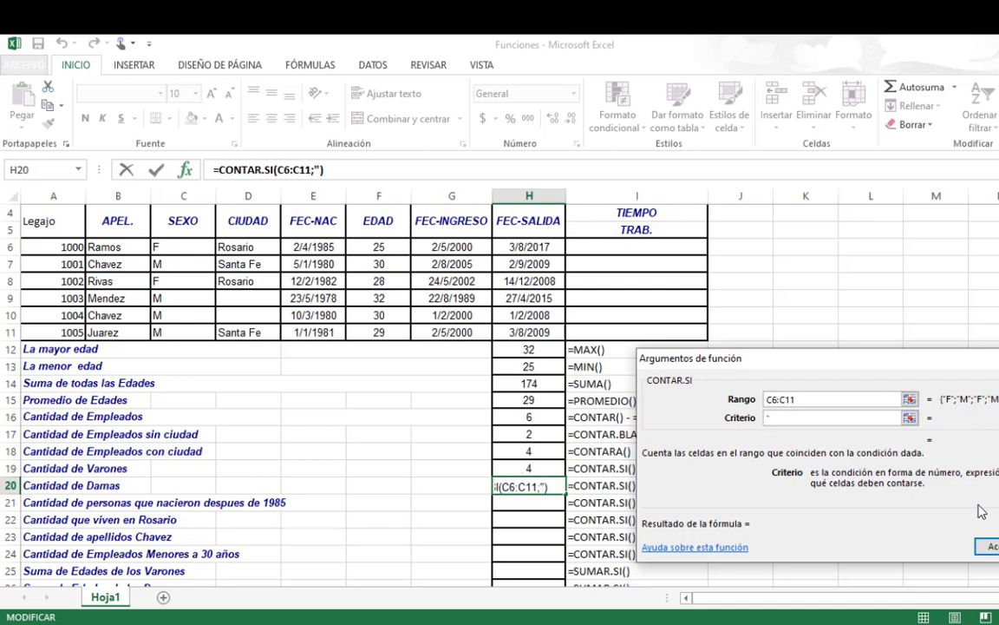
type("=f")
key("BackSpace")
type("F")
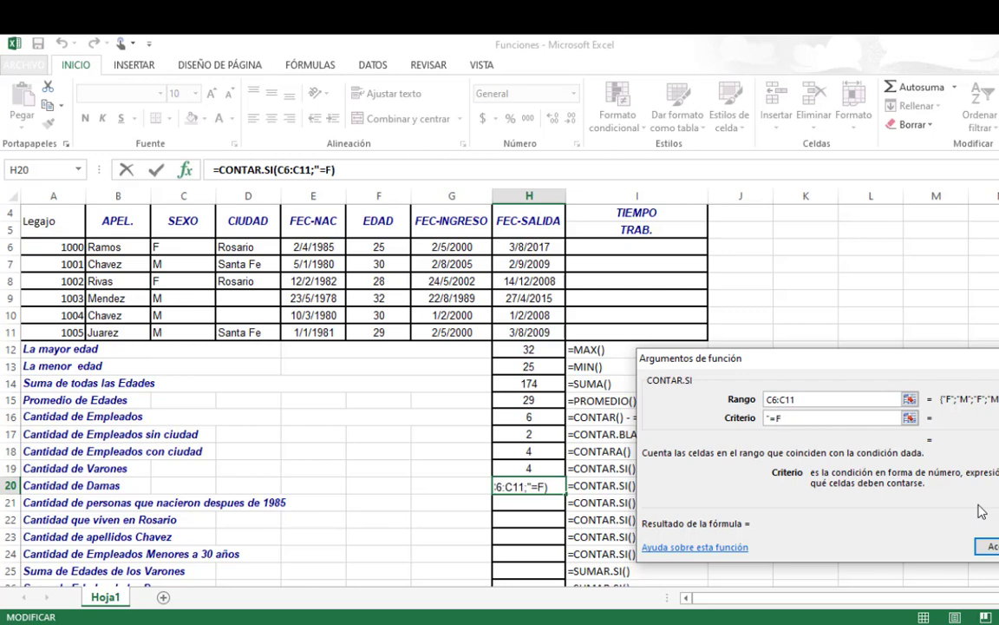
type("\"")
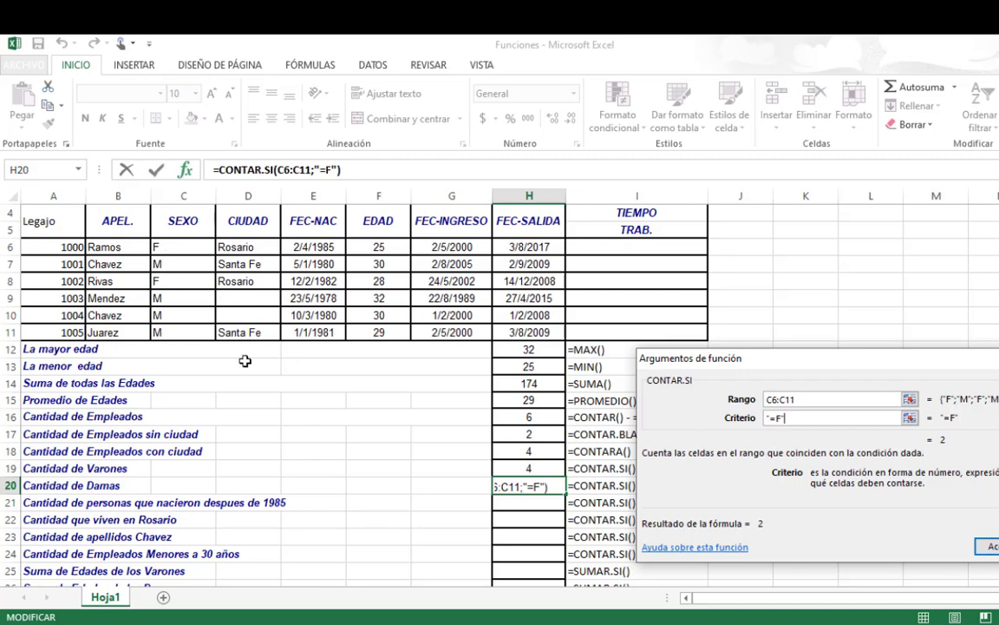
left_click(994, 547)
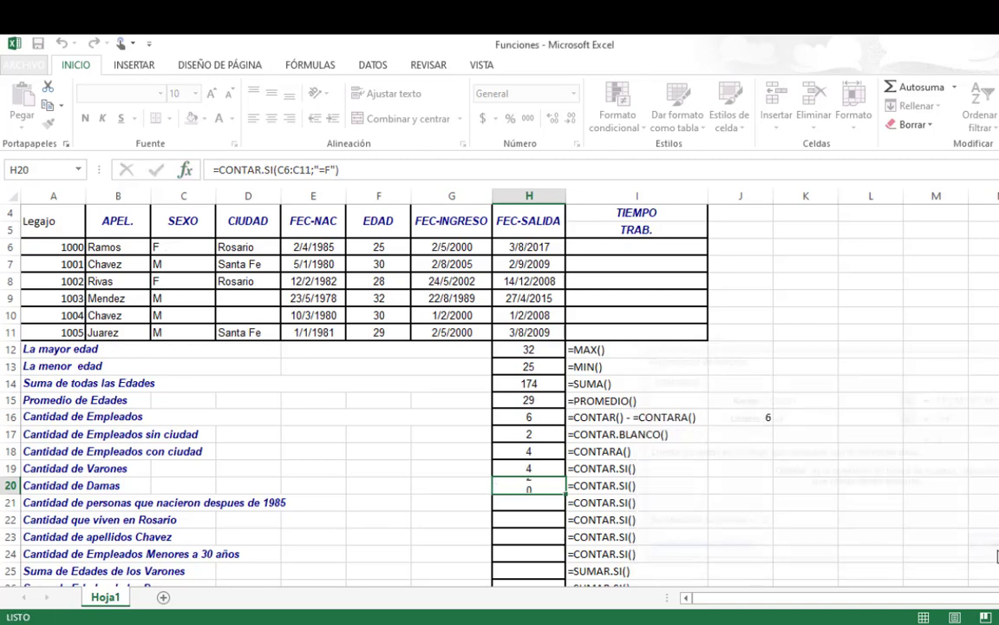
Step: Insert the CONTAR.SI function in cell H21 from the recently used functions, with the FEC-NAC range E6:E11 as Rango
left_click(538, 504)
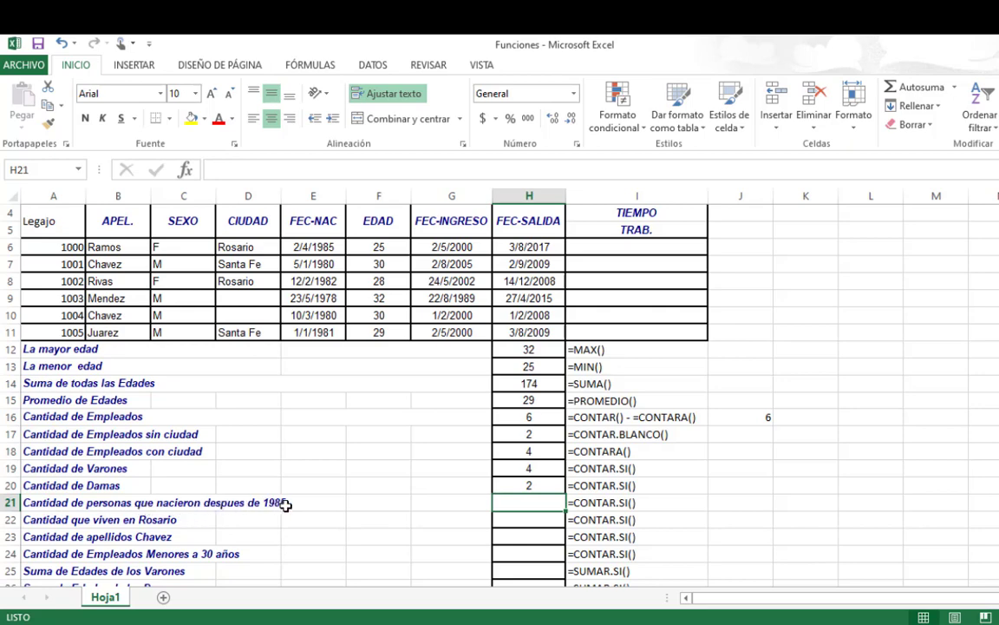
left_click(187, 171)
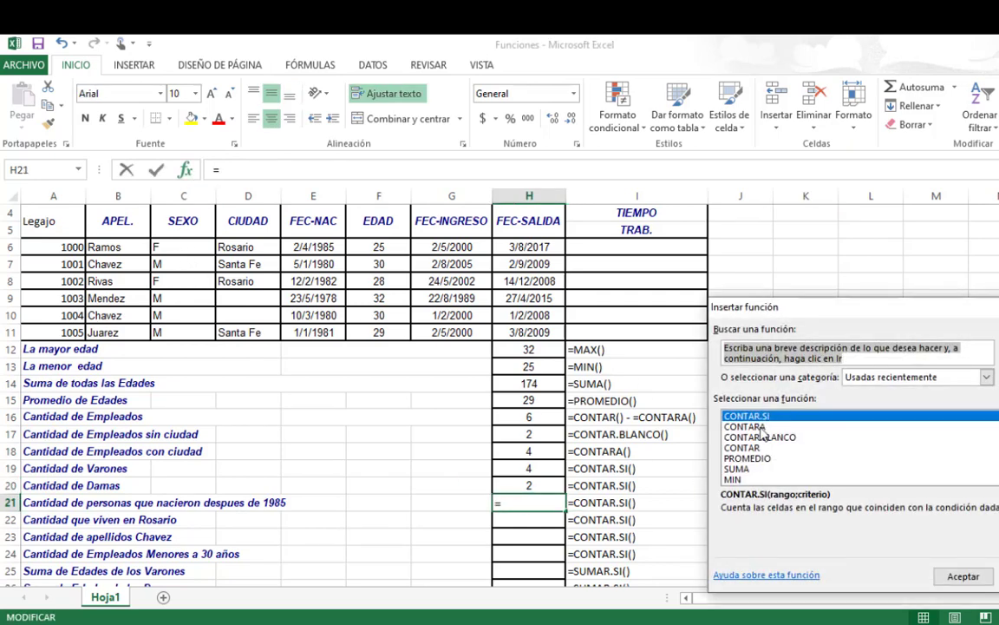
left_click(781, 418)
double_click(780, 418)
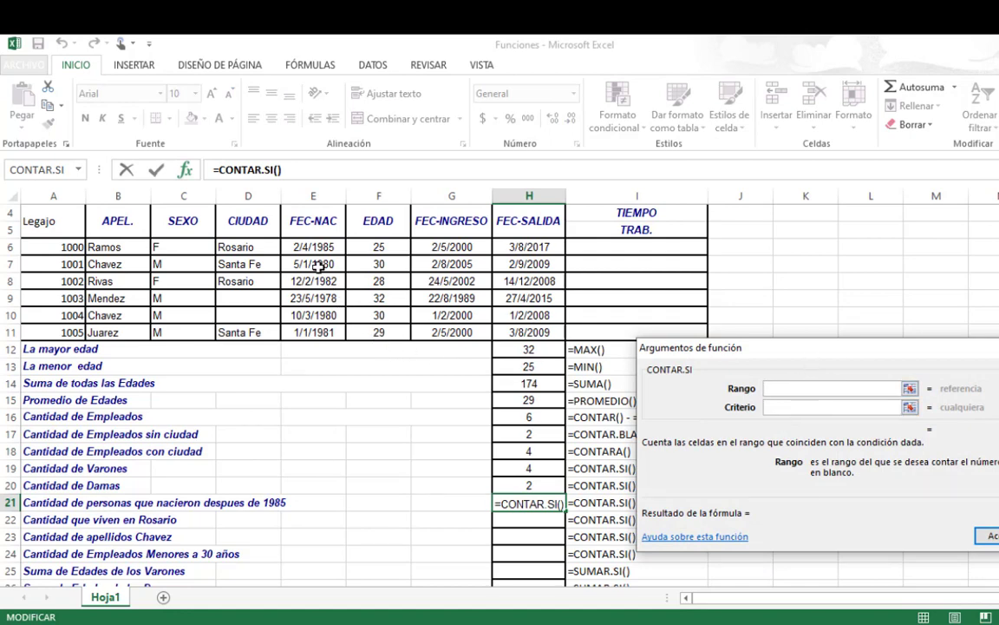
left_click_drag(318, 248, 319, 332)
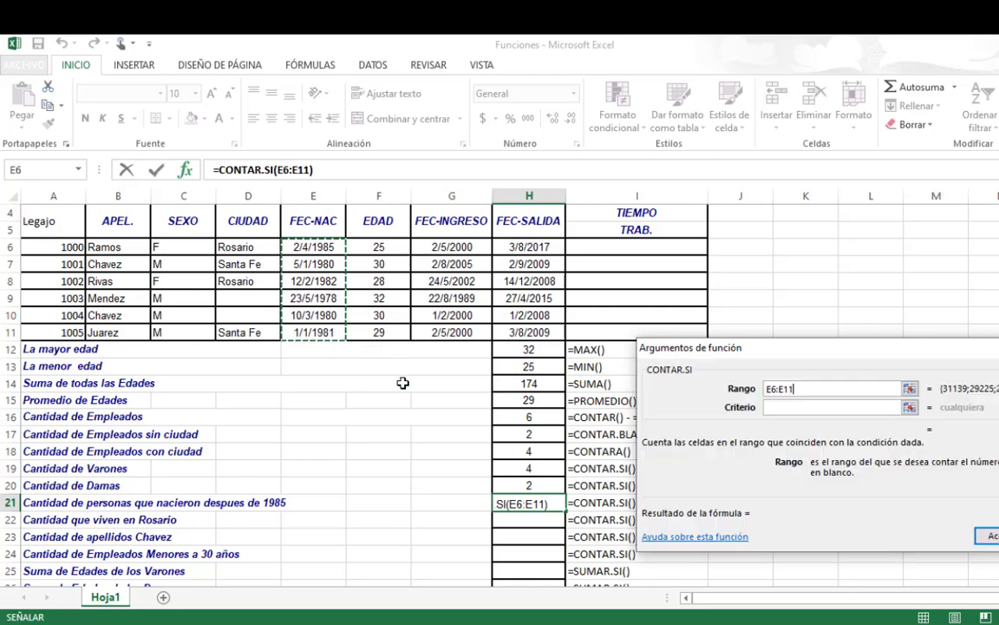
Step: Set the CONTAR.SI Criterio for H21 to ">31/12/1985", including the quotation marks, and accept the formula
left_click(786, 408)
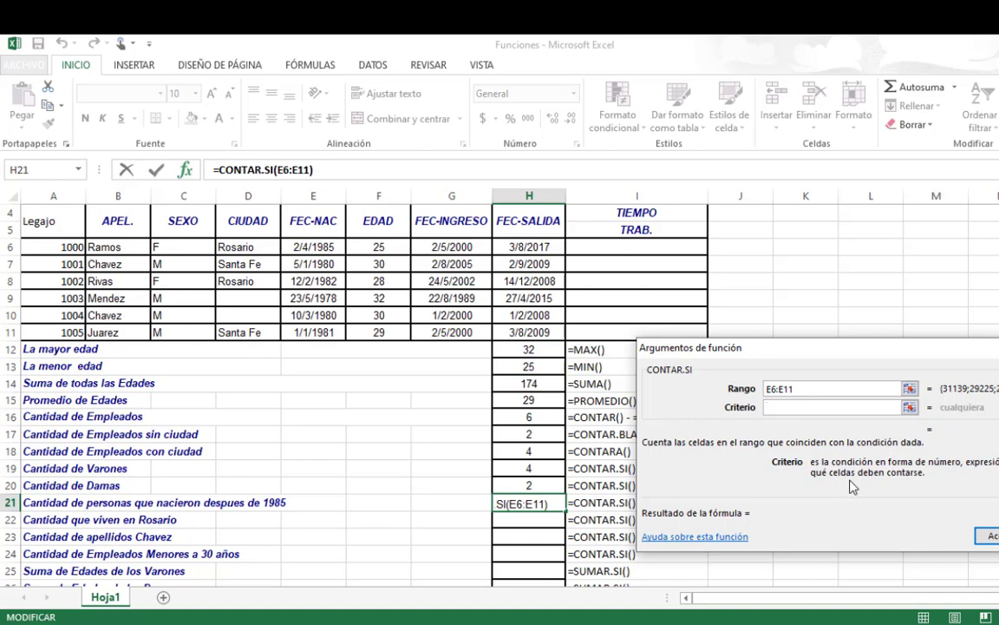
type("\"\"")
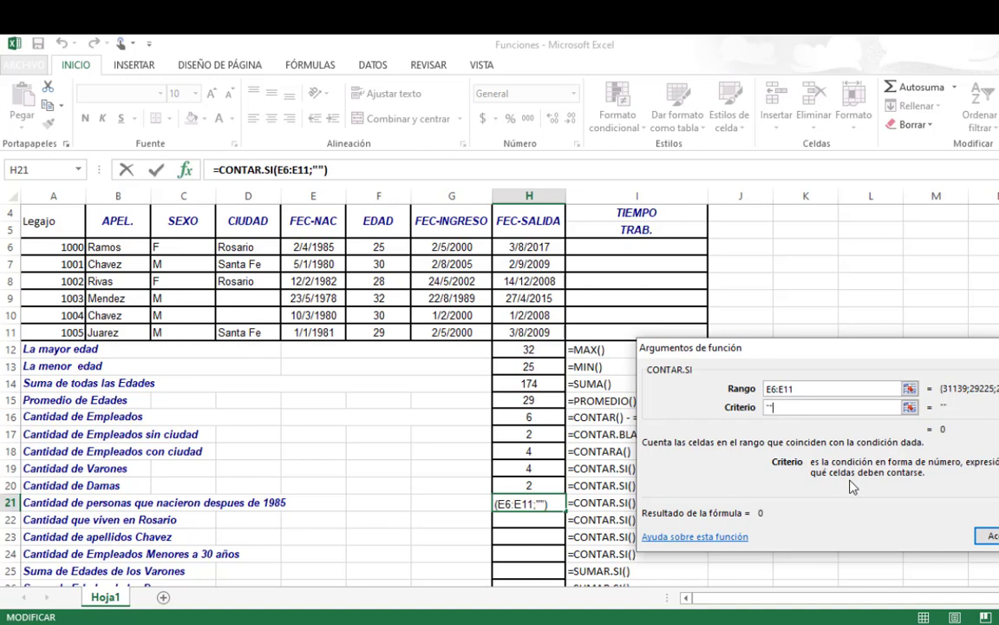
key("Left")
type(">31")
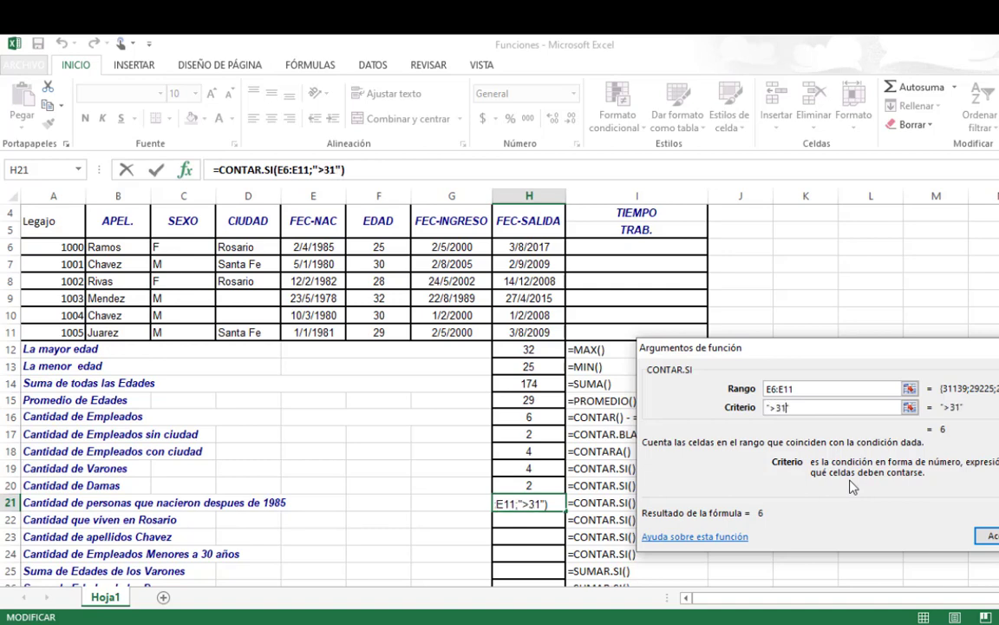
type("/12/")
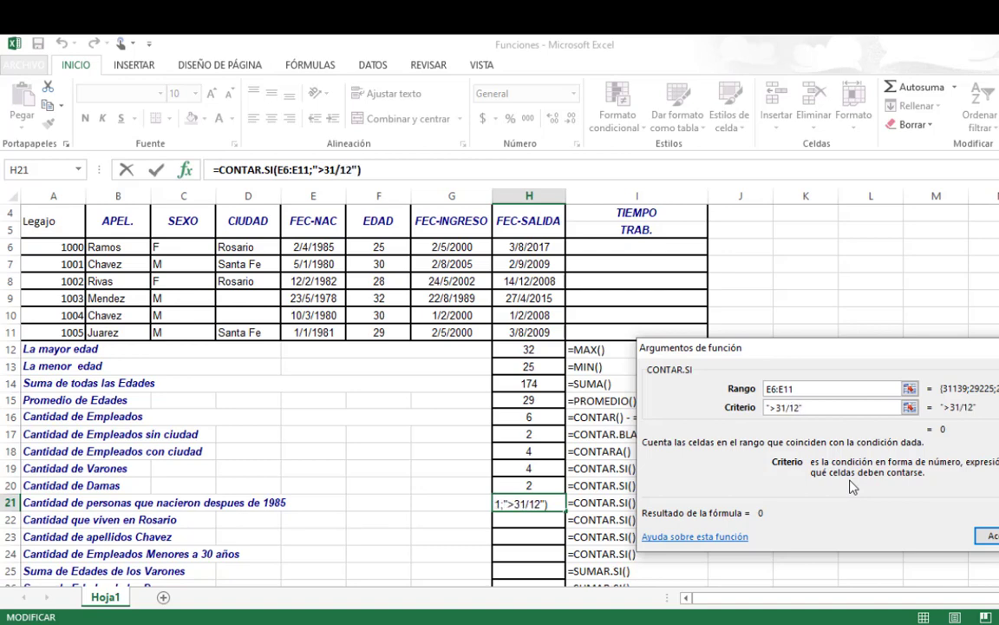
type("198")
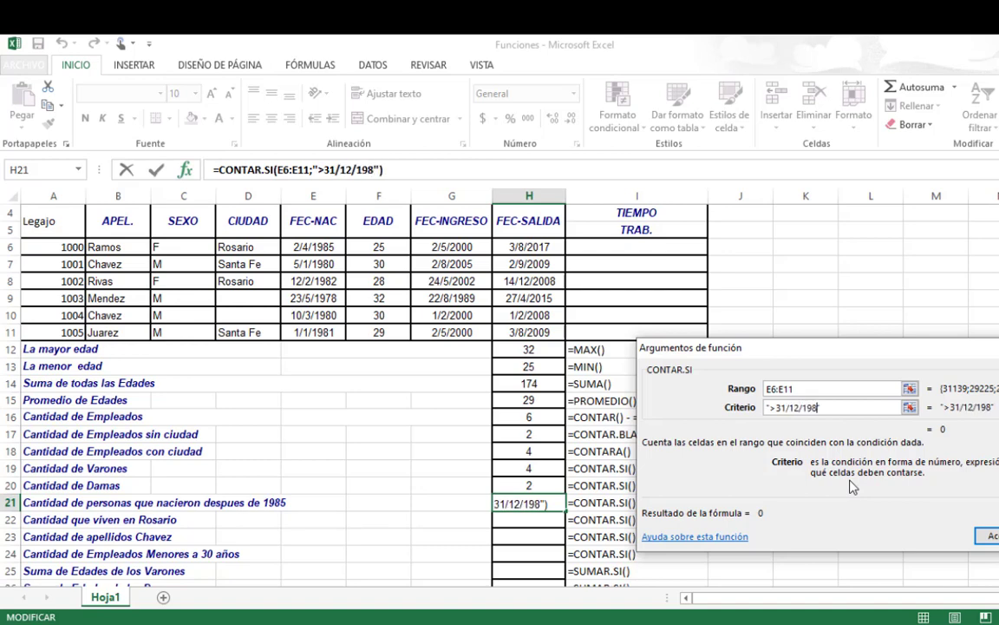
type("5")
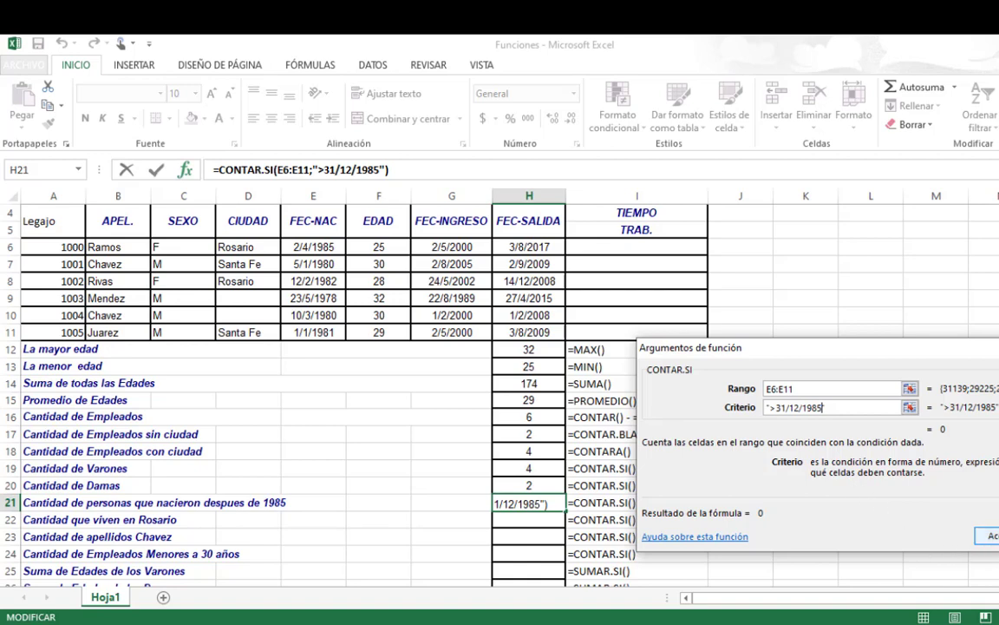
left_click(989, 535)
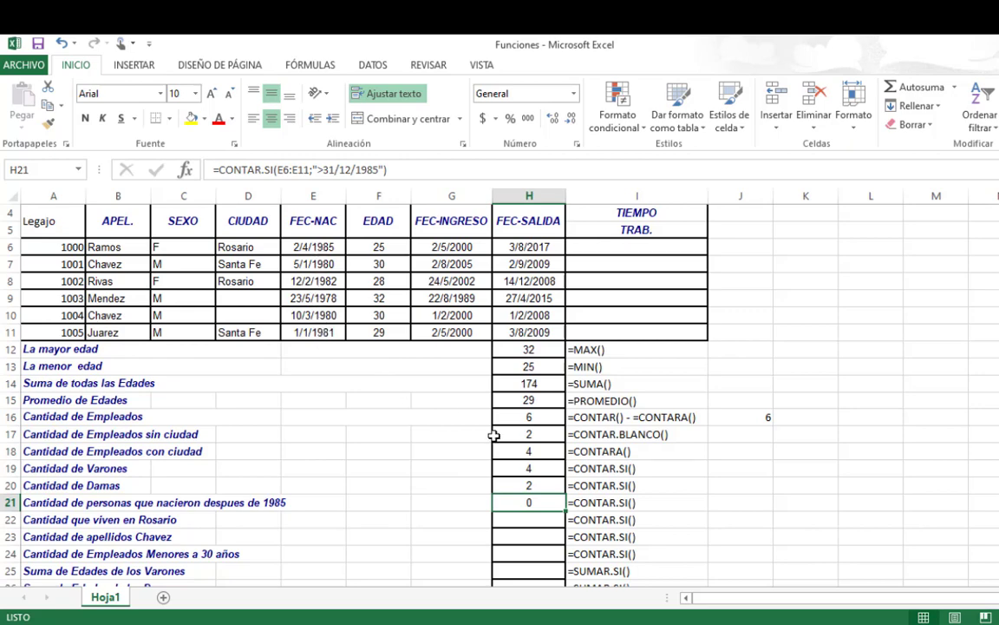
Step: Move the FEC-NAC date in cell E6 forward by one year and check the count in H21
left_click(324, 248)
key("F2")
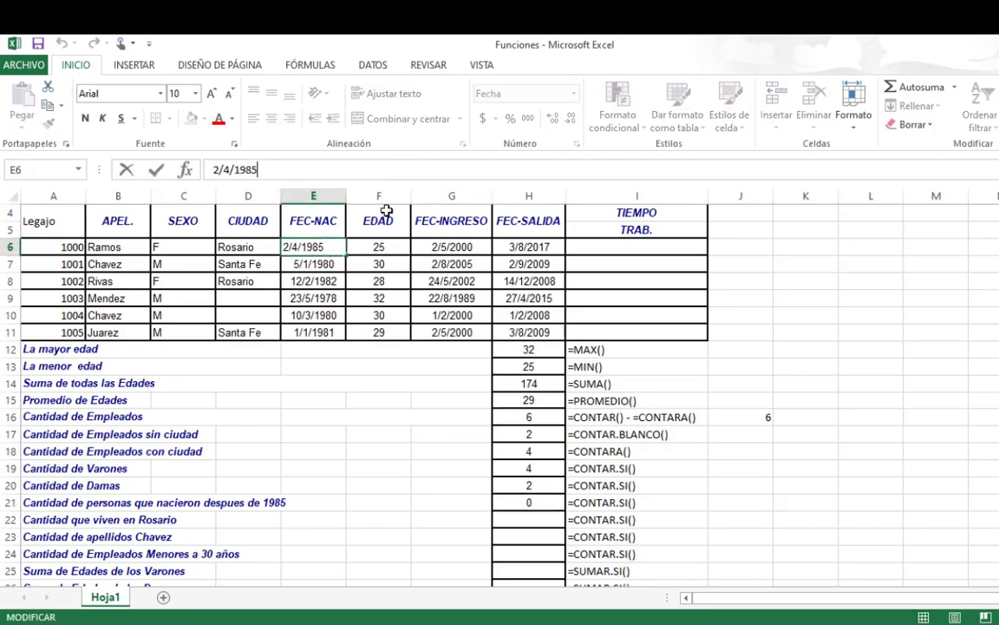
key("BackSpace")
type("6")
key("Return")
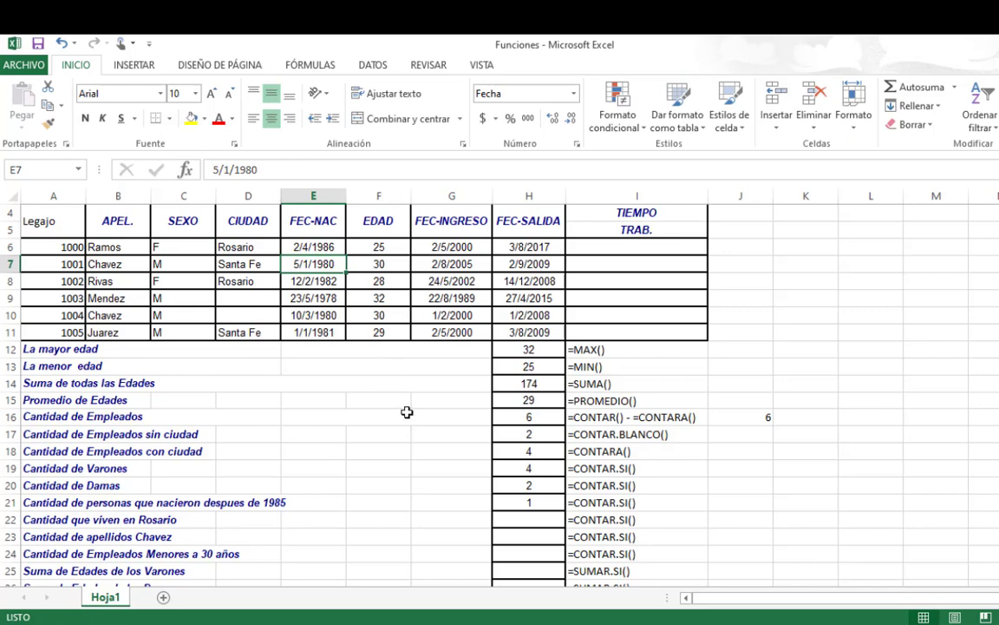
left_click(527, 503)
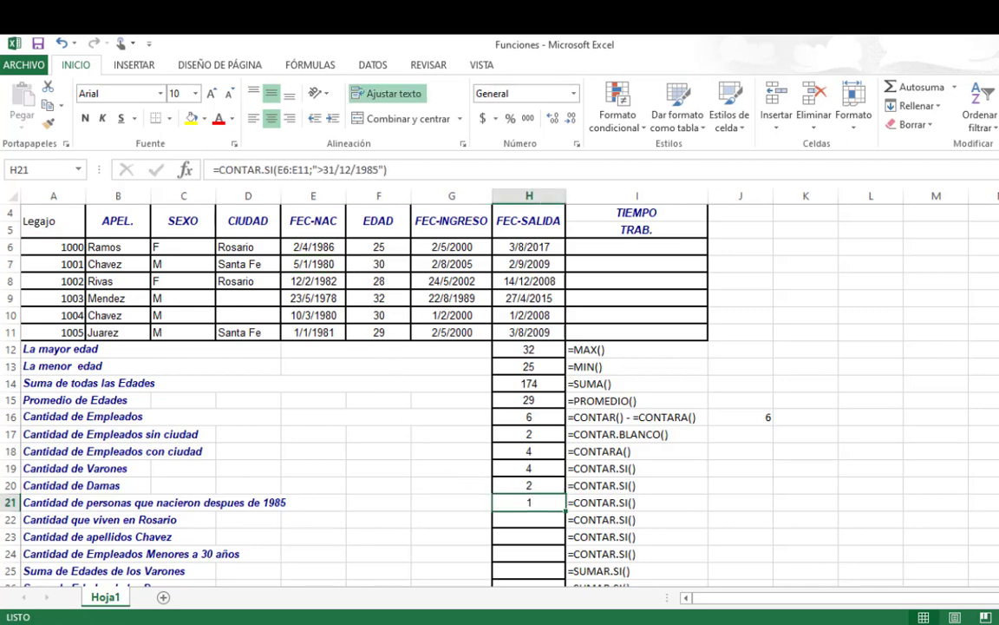
Step: Move the FEC-NAC date in cell E10 forward by seven years
left_click(317, 315)
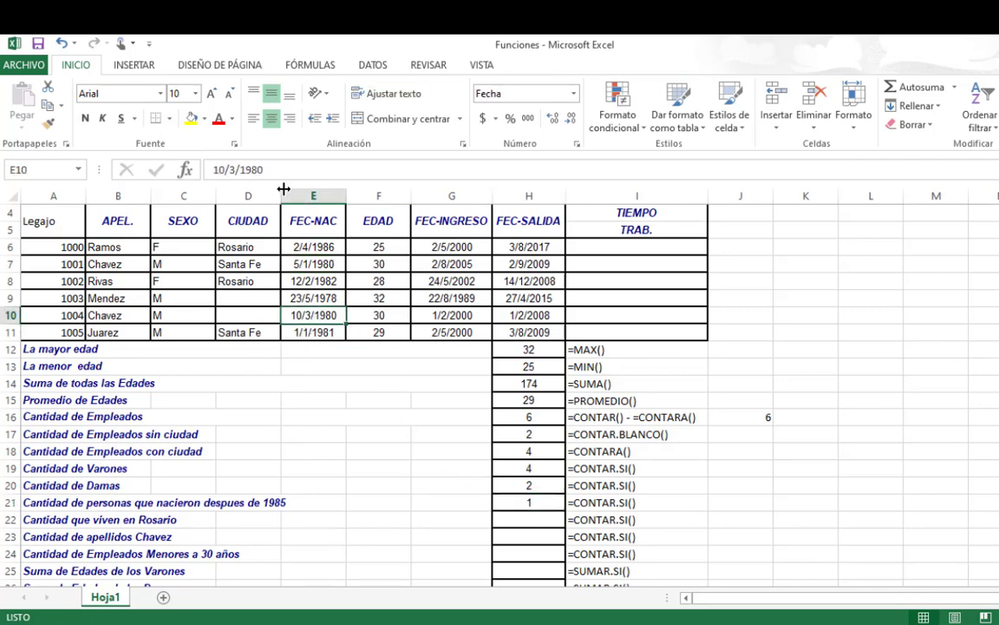
left_click(260, 170)
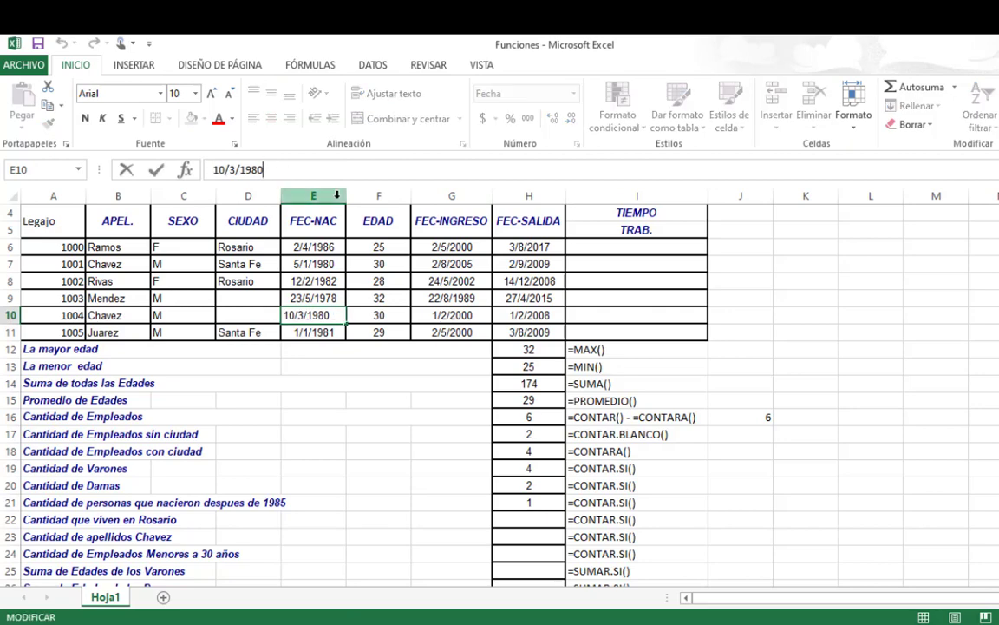
key("BackSpace")
type("7")
key("Return")
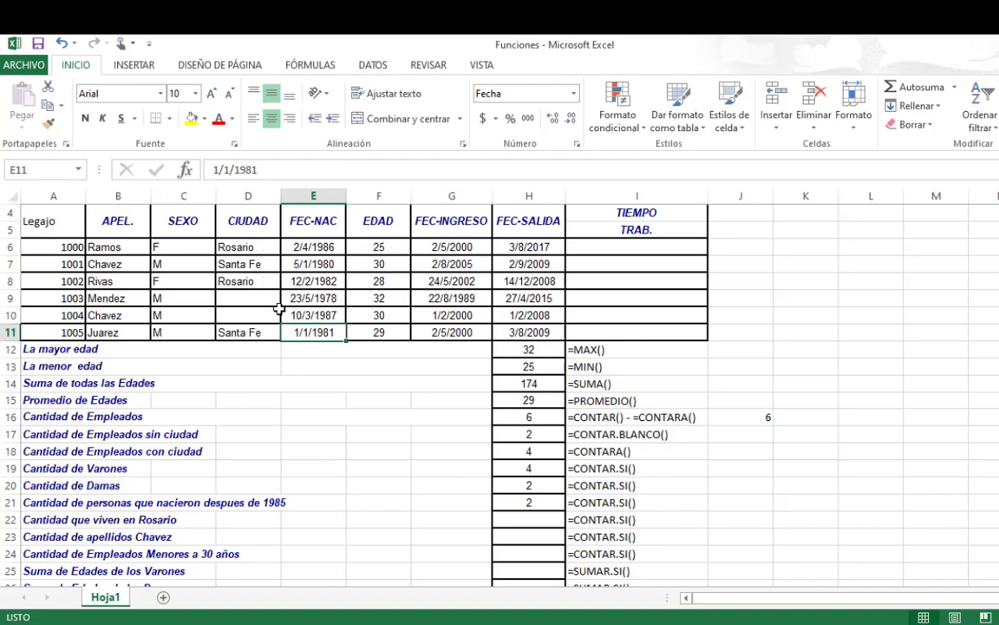
Step: Insert the CONTAR.SI function in cell H22 from the recently used functions, with the CIUDAD range D6:D11 as Rango
left_click(524, 519)
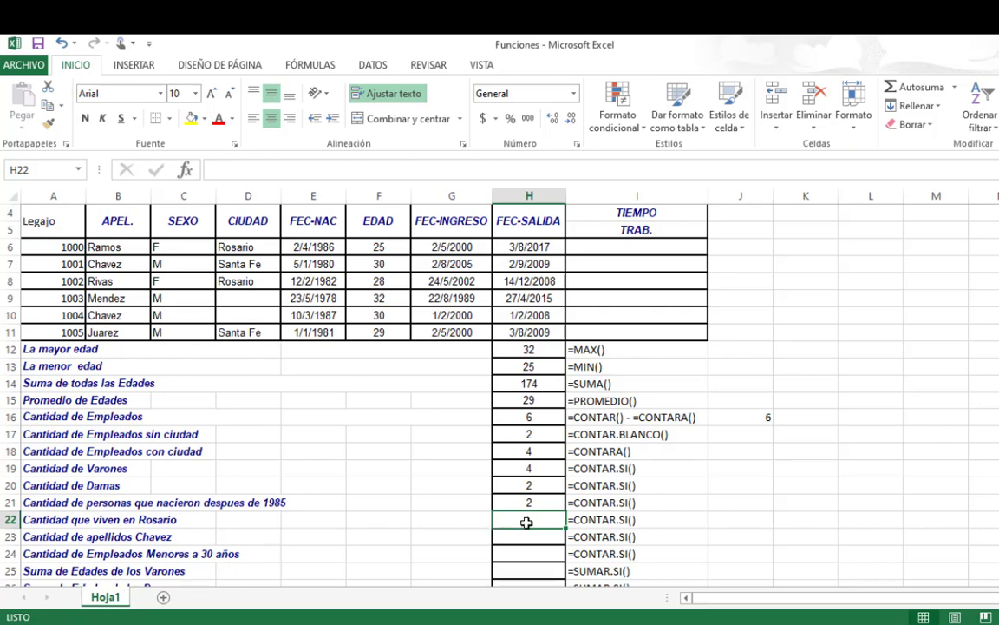
left_click(193, 173)
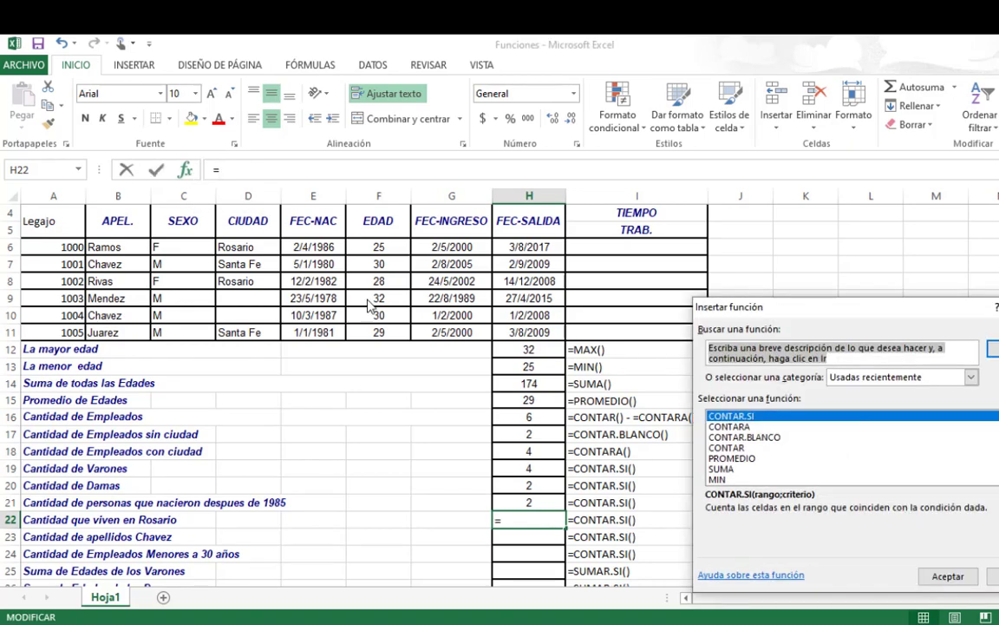
double_click(758, 418)
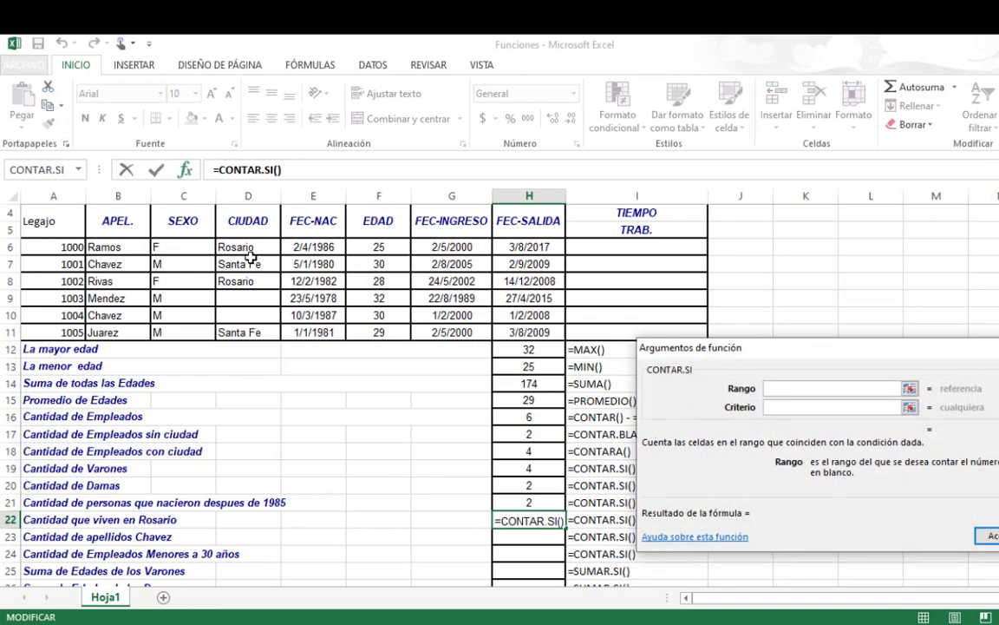
left_click_drag(250, 249, 259, 333)
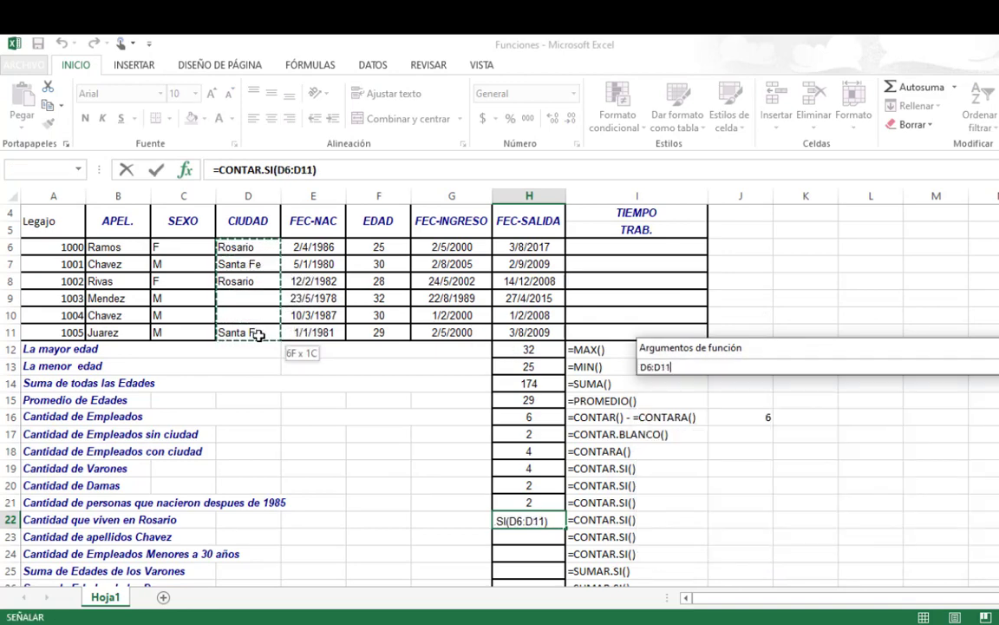
Step: Set the CONTAR.SI Criterio for H22 to "=Rosario", including the quotation marks, and accept the formula
left_click(791, 409)
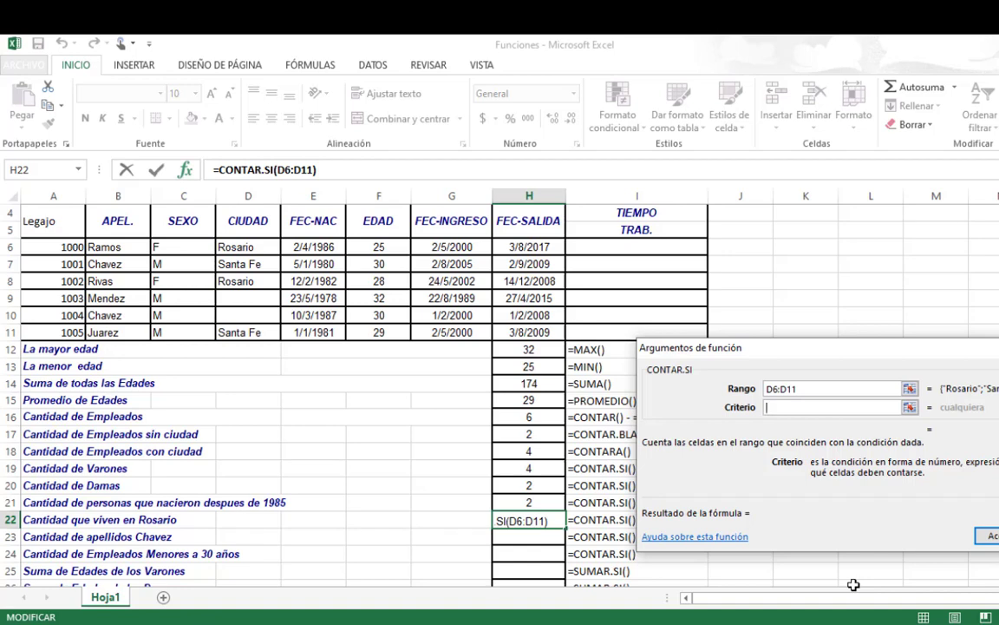
type("\"\"")
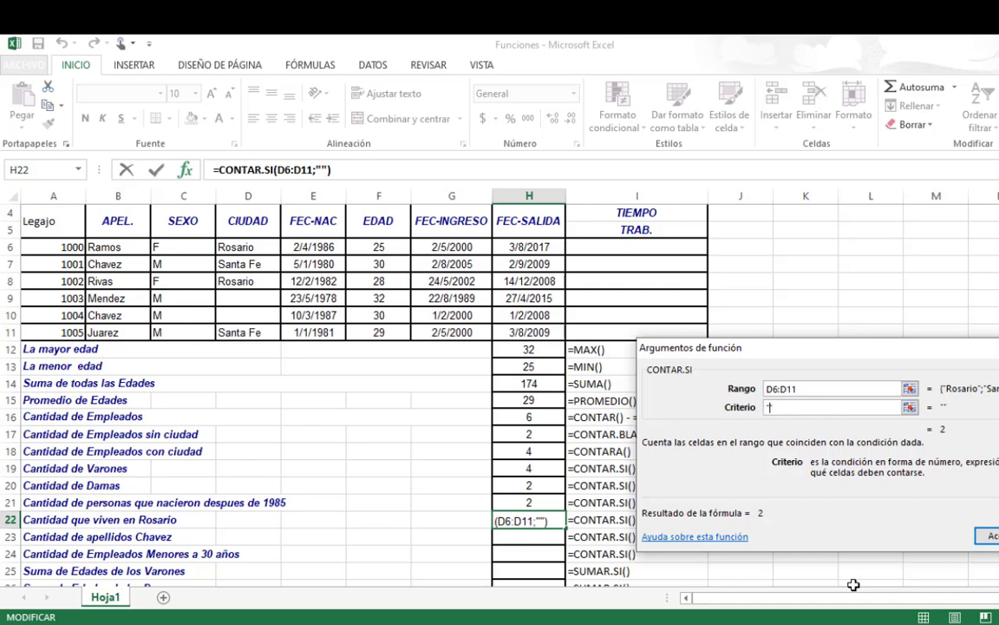
type("=")
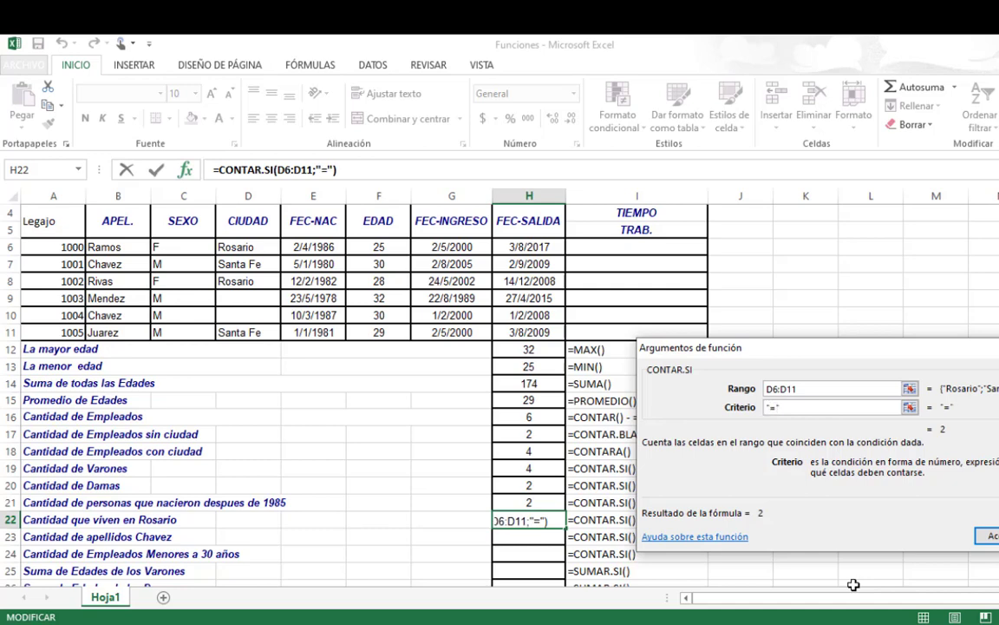
type("Rosar")
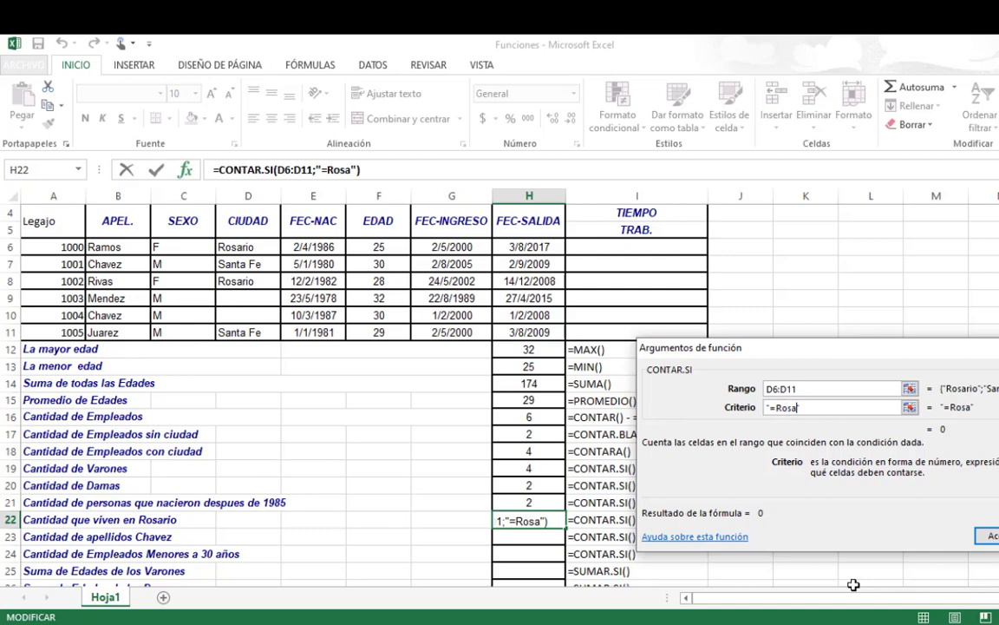
type("io")
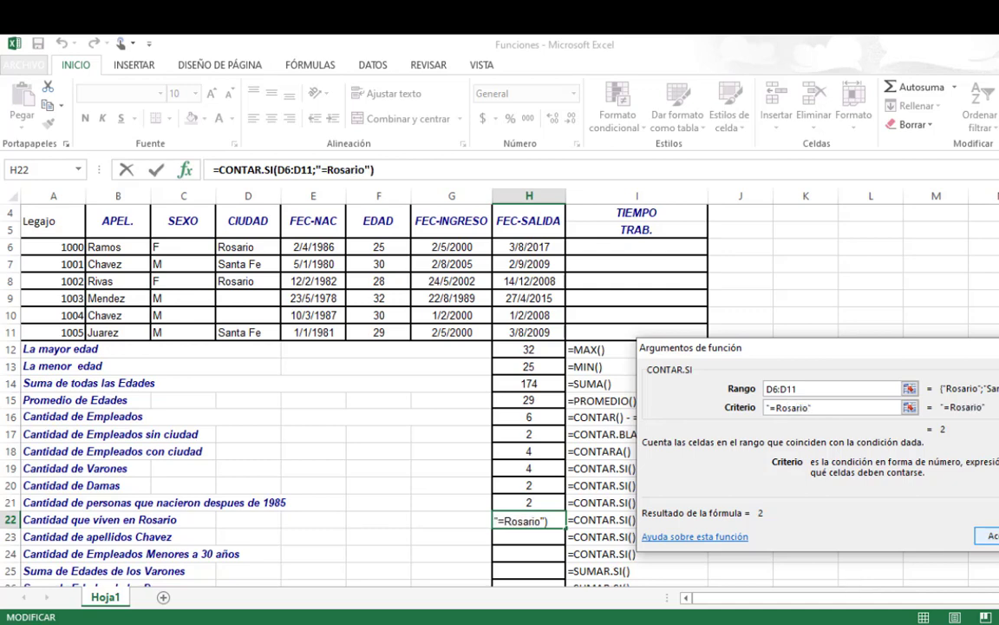
key("Return")
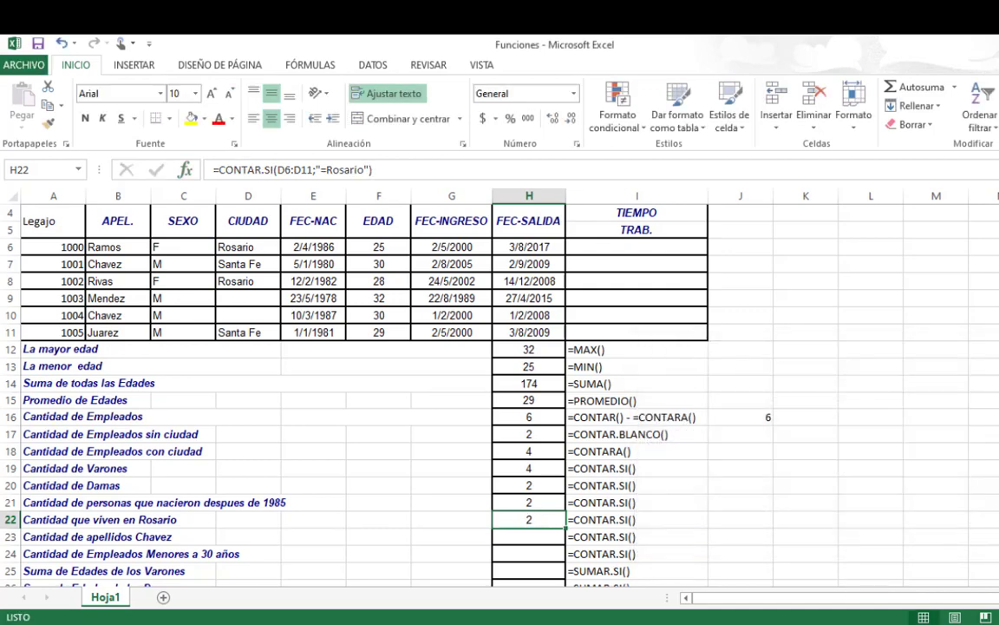
Step: Insert the CONTAR.SI function in cell H23 from the recently used functions, with the APEL. range B6:B11 as Rango
left_click(516, 537)
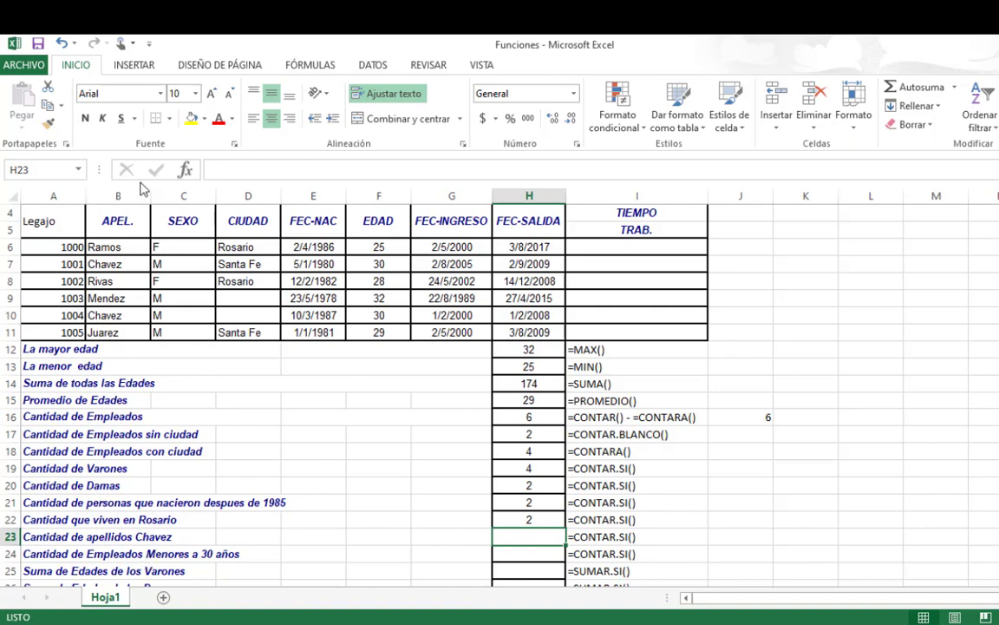
left_click(185, 170)
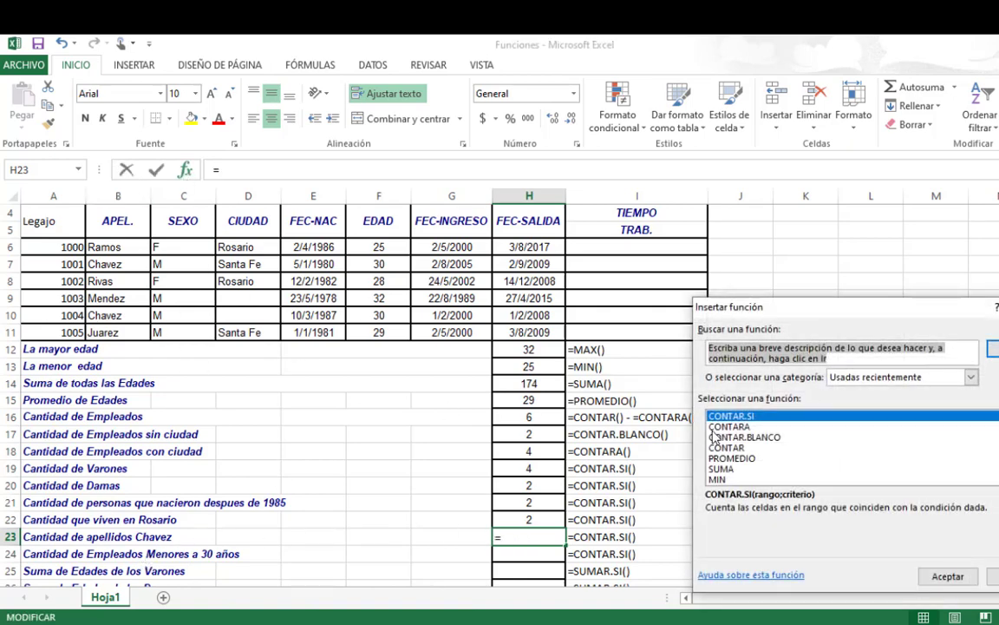
double_click(742, 417)
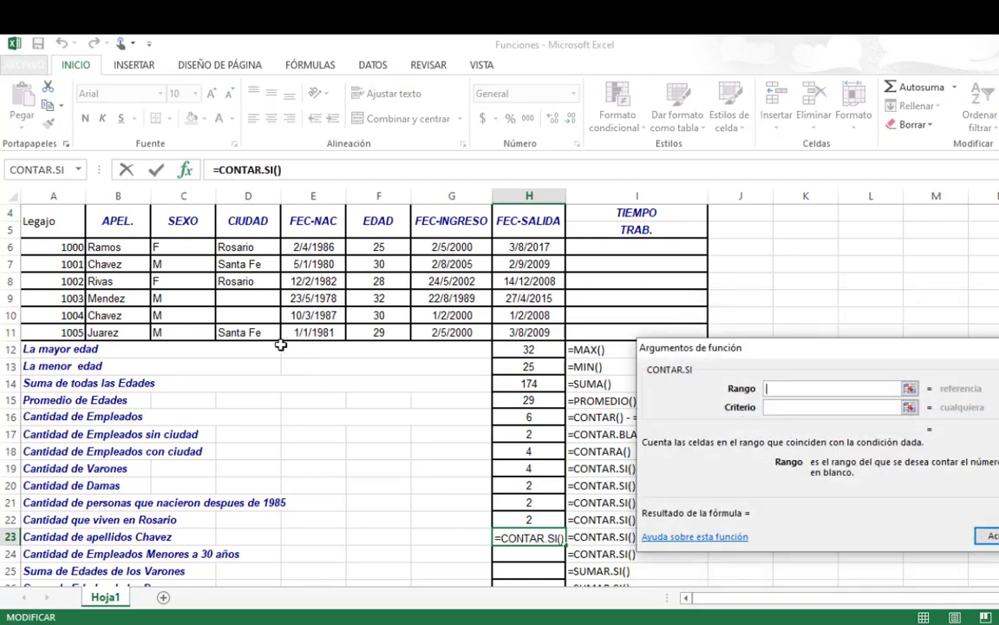
left_click(120, 248)
left_click_drag(119, 248, 107, 333)
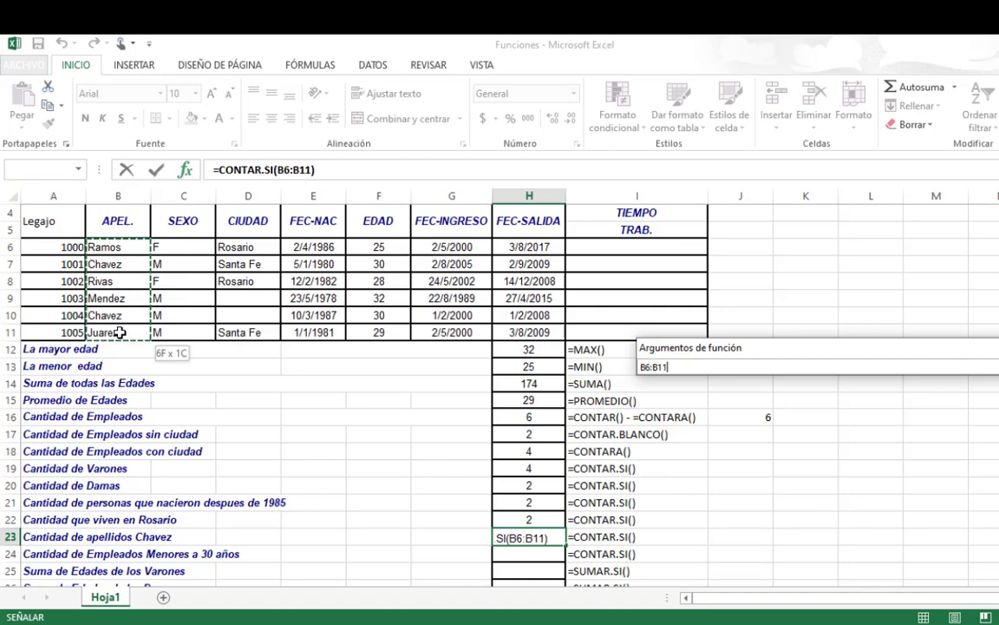
Step: Set the CONTAR.SI Criterio for H23 to an equals sign plus the surname given in the row label, in quotation marks, and accept the formula
left_click(778, 406)
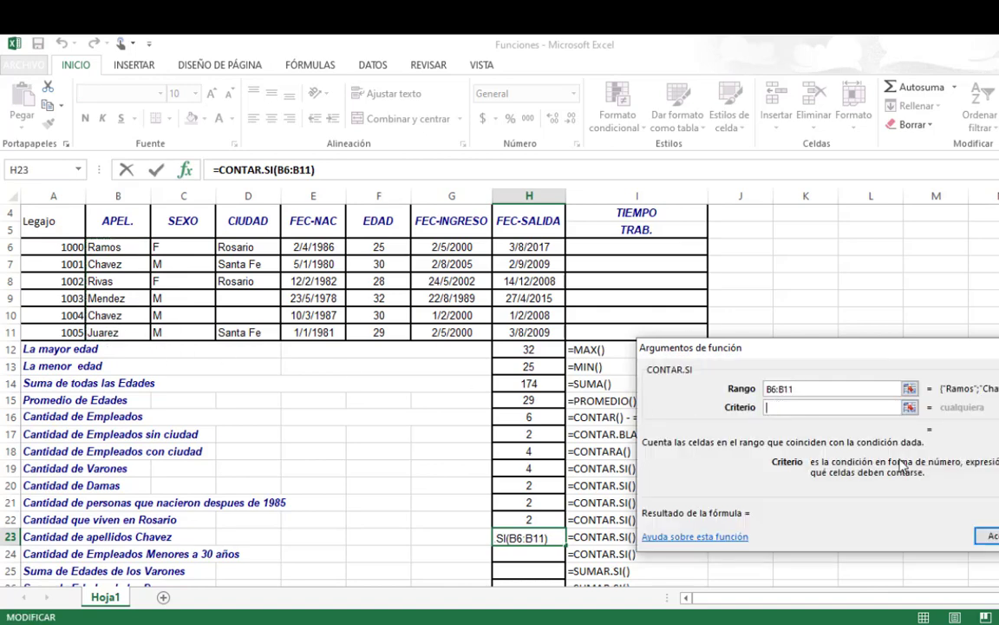
type("\"\"")
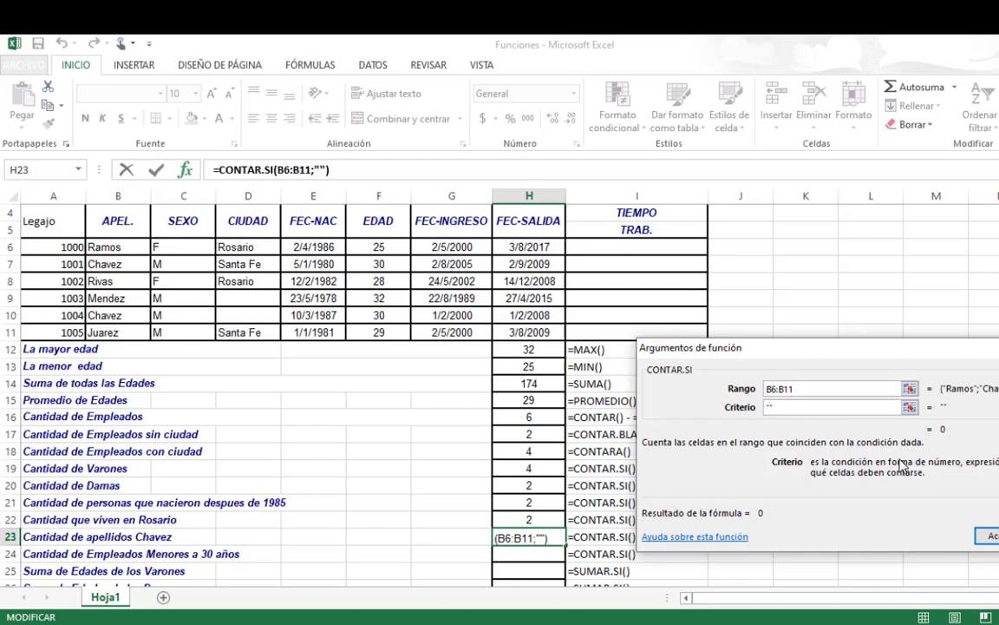
type("=")
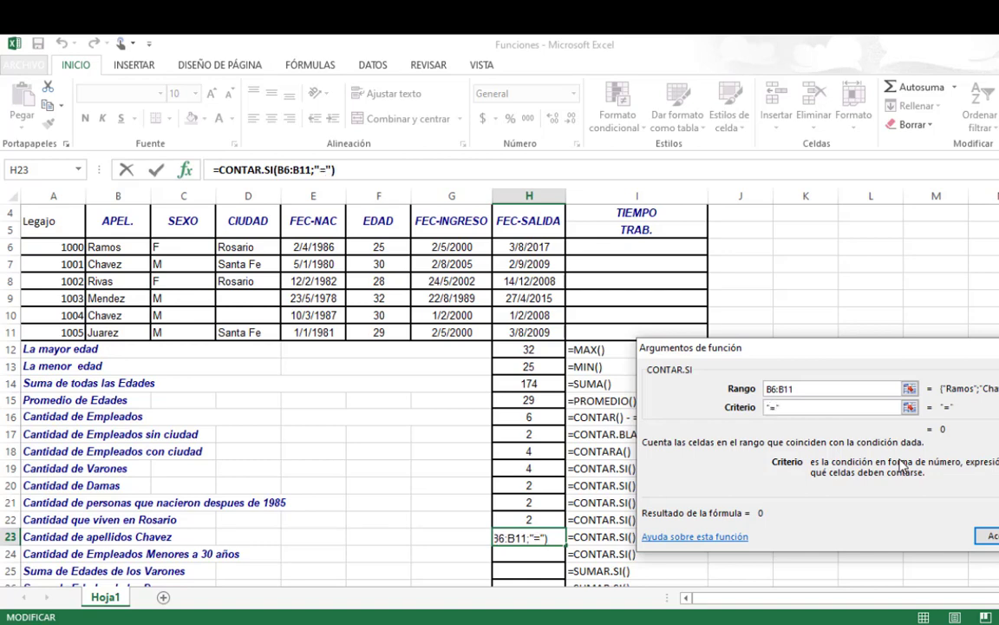
type("Chave")
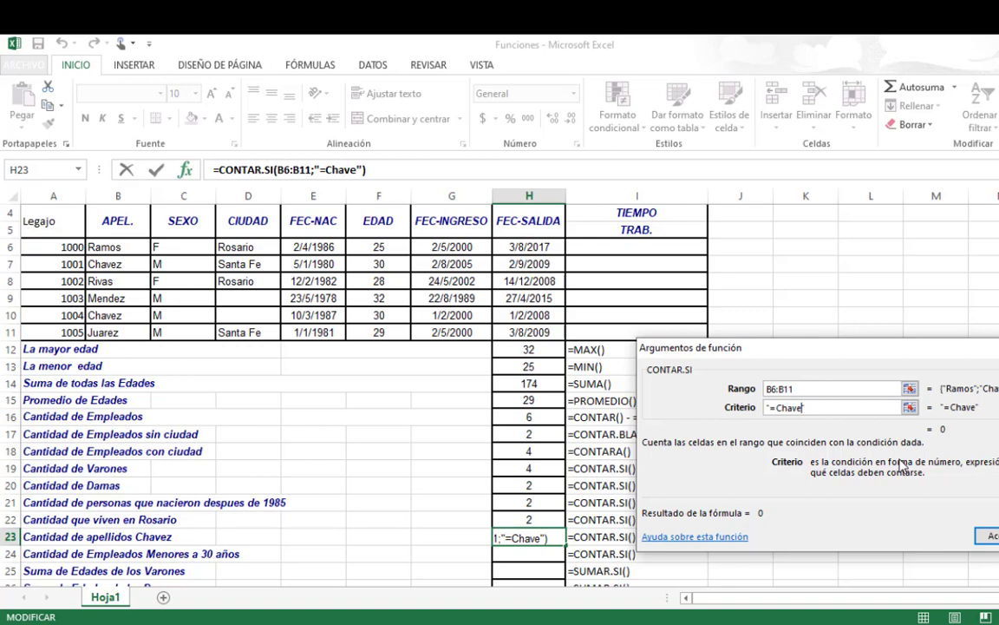
type("z")
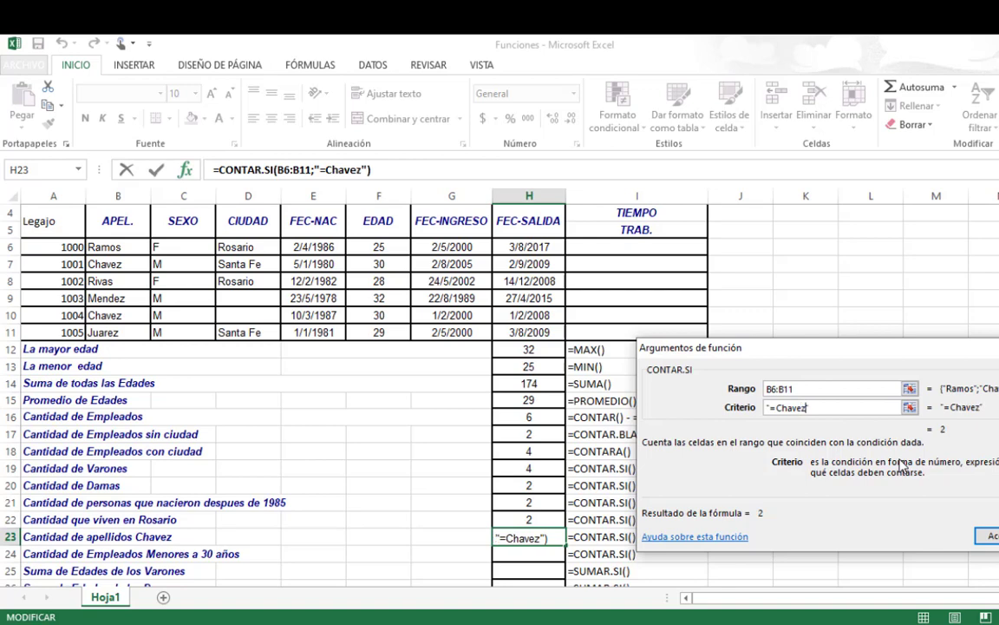
key("Return")
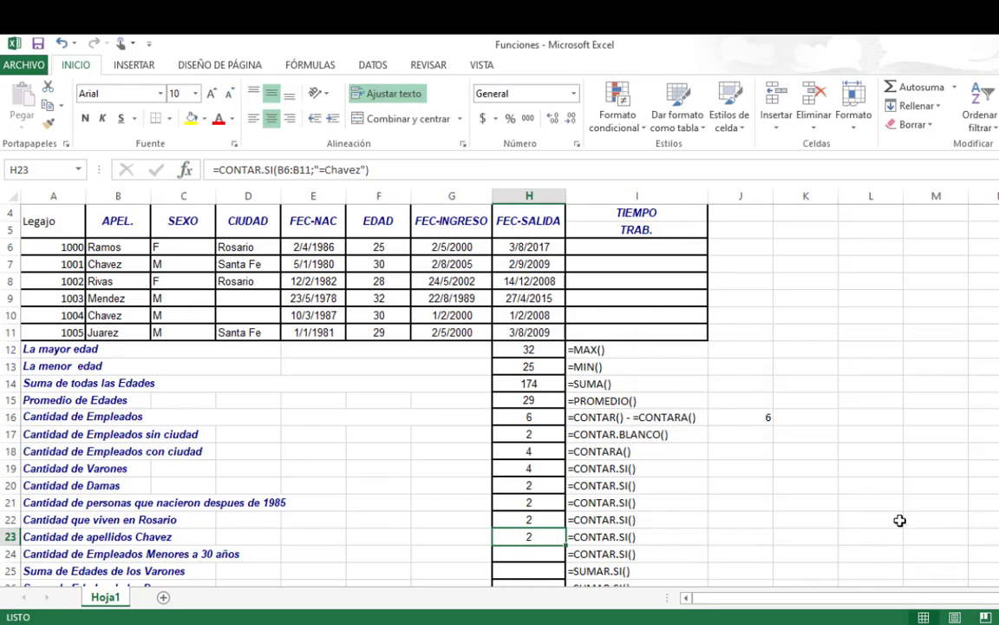
Step: Insert the CONTAR.SI function in cell H24 from the recently used functions, with the EDAD range F6:F11 as Rango
scroll(871, 481, "down", 1)
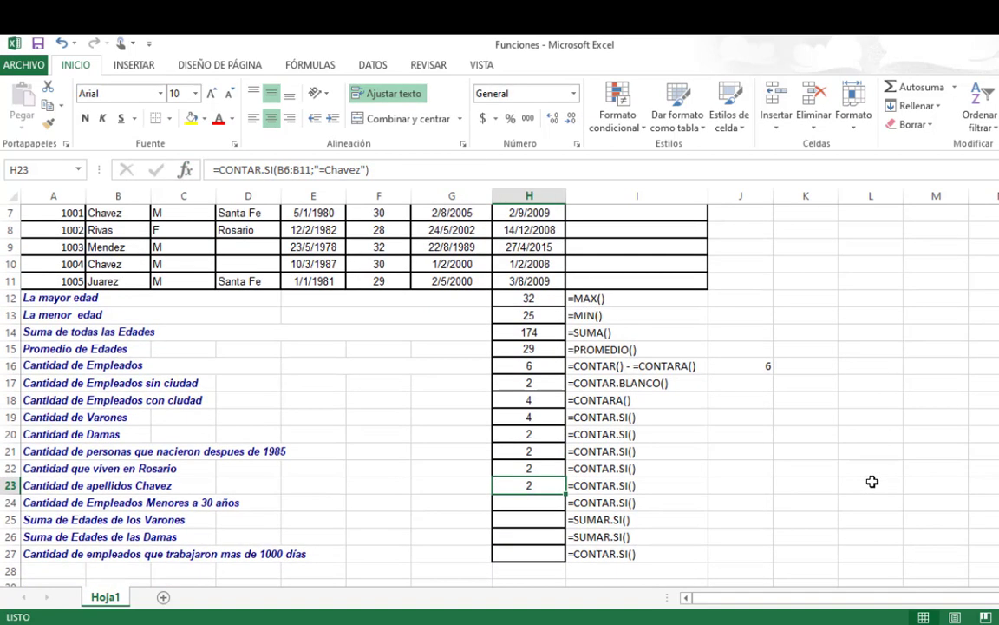
scroll(869, 479, "up", 1)
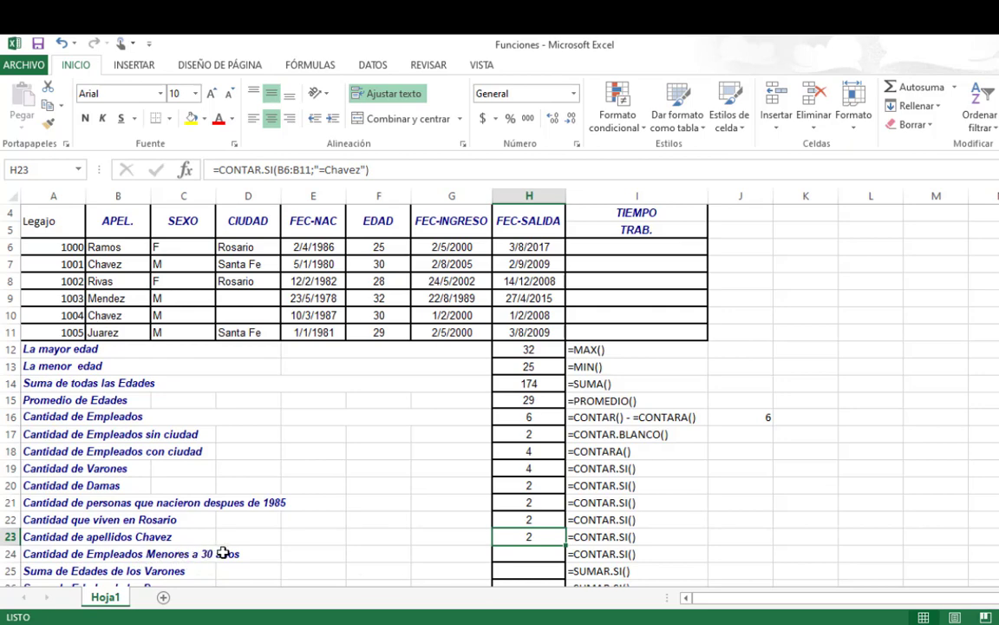
left_click(544, 554)
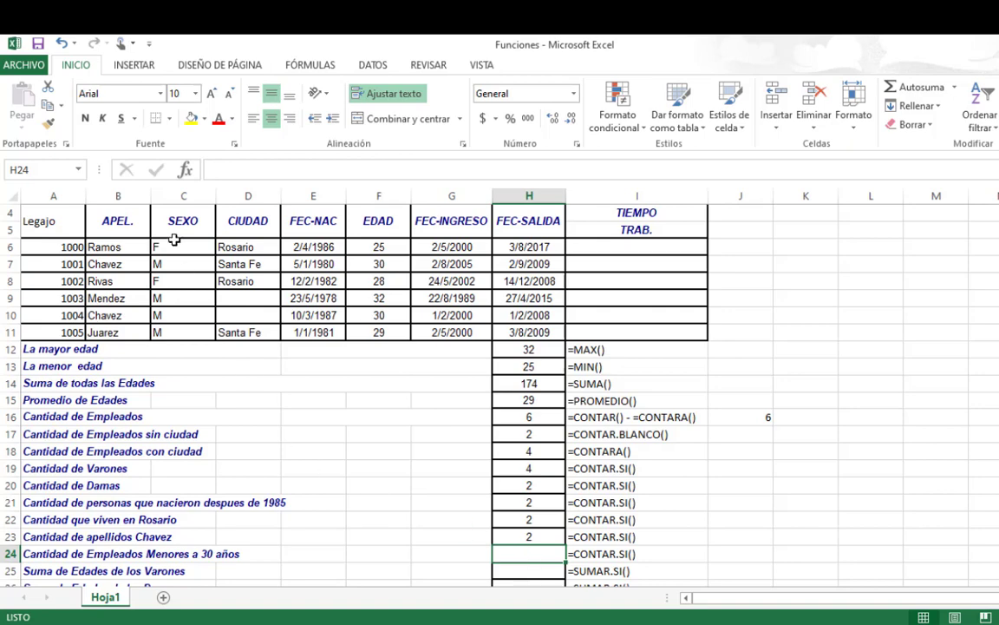
left_click(185, 170)
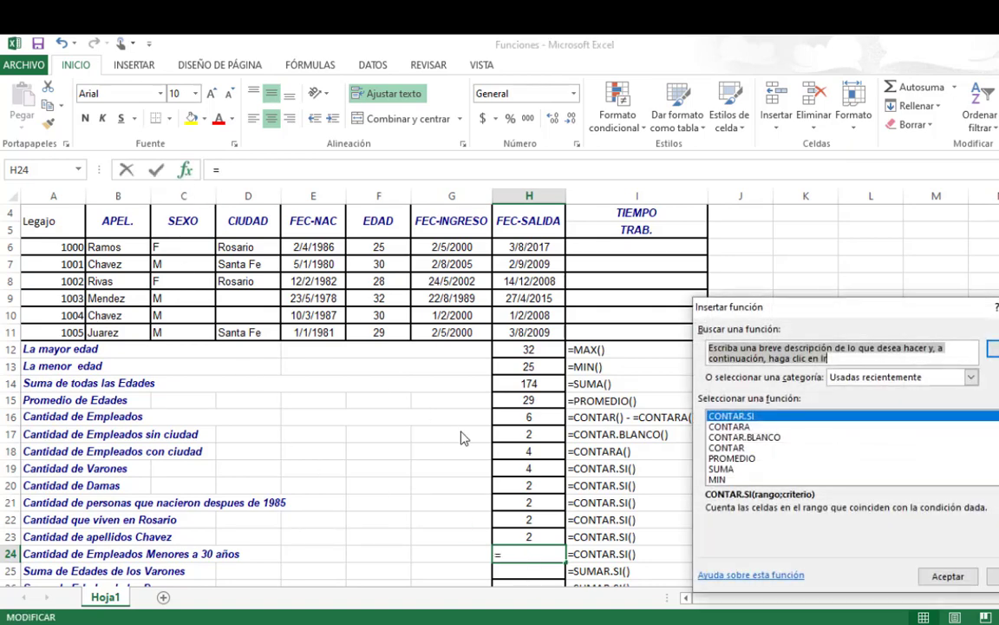
double_click(819, 417)
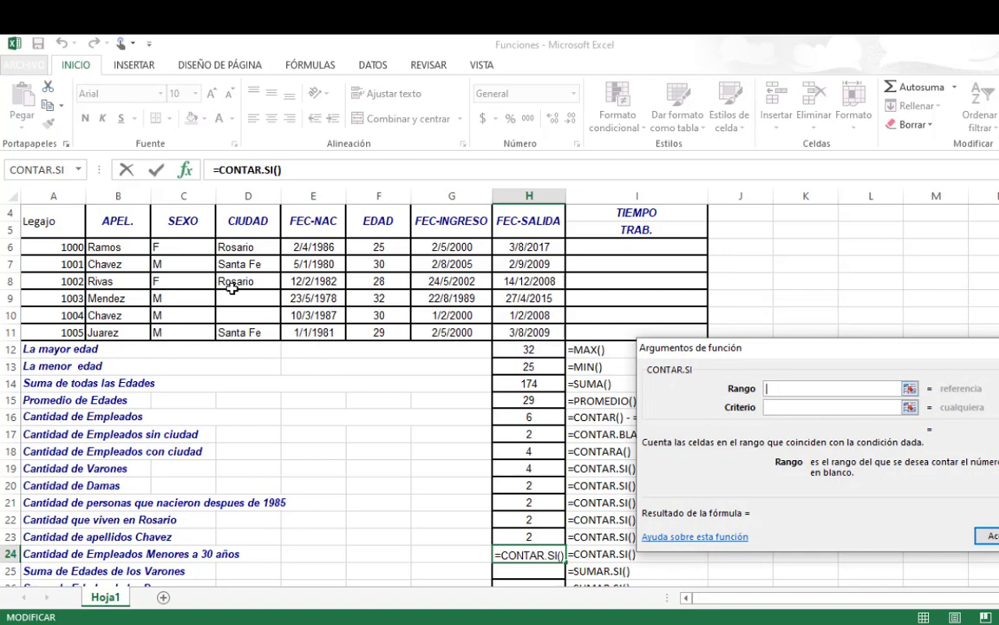
left_click_drag(382, 247, 386, 332)
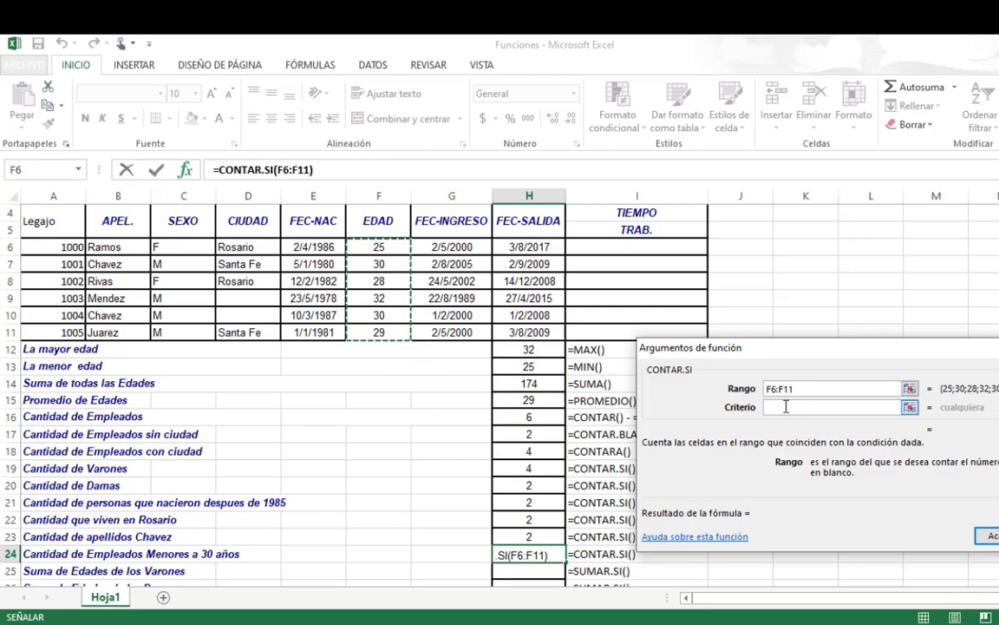
Step: Set the CONTAR.SI Criterio for H24 to "<30", including the quotation marks, and accept the formula
left_click(786, 407)
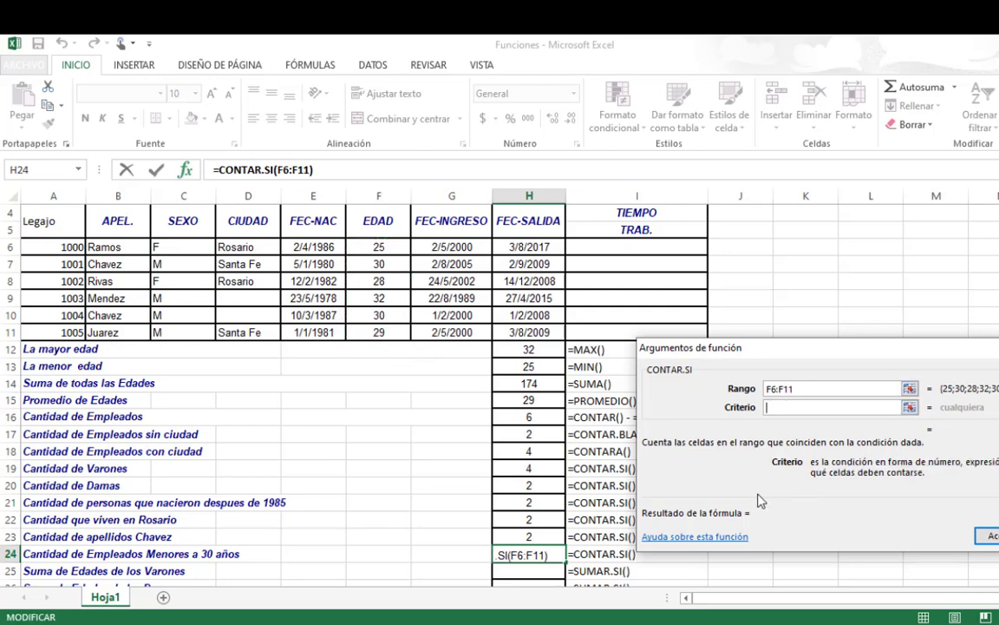
type("<")
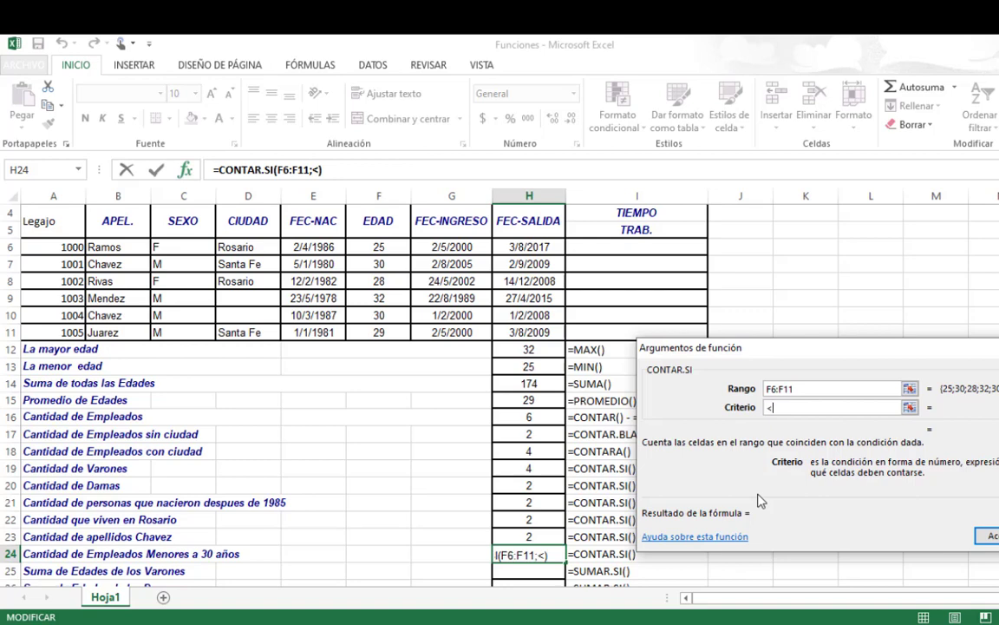
type("0")
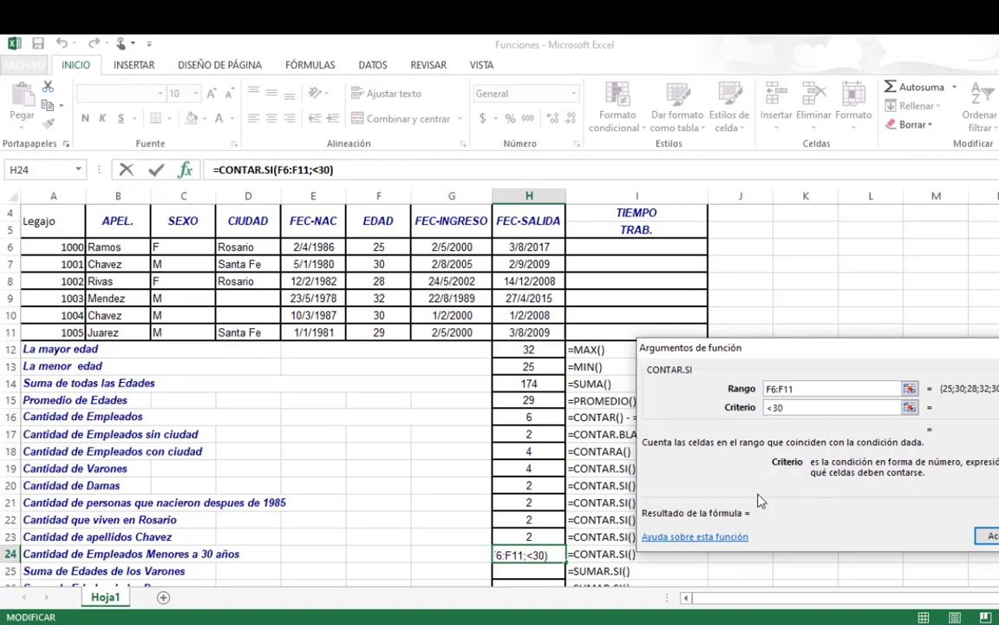
type("\"")
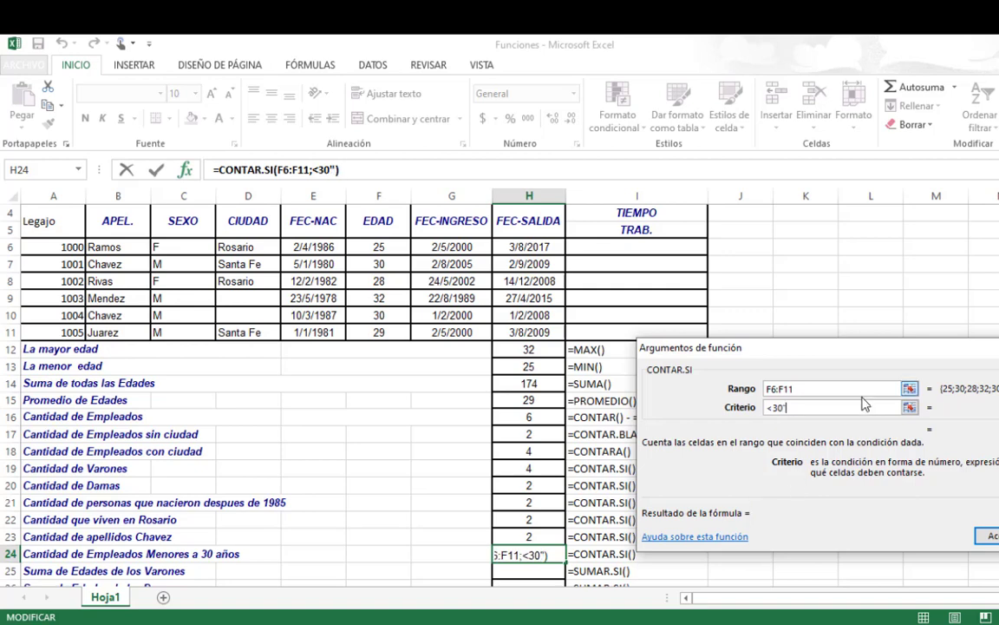
left_click(770, 407)
type("\"")
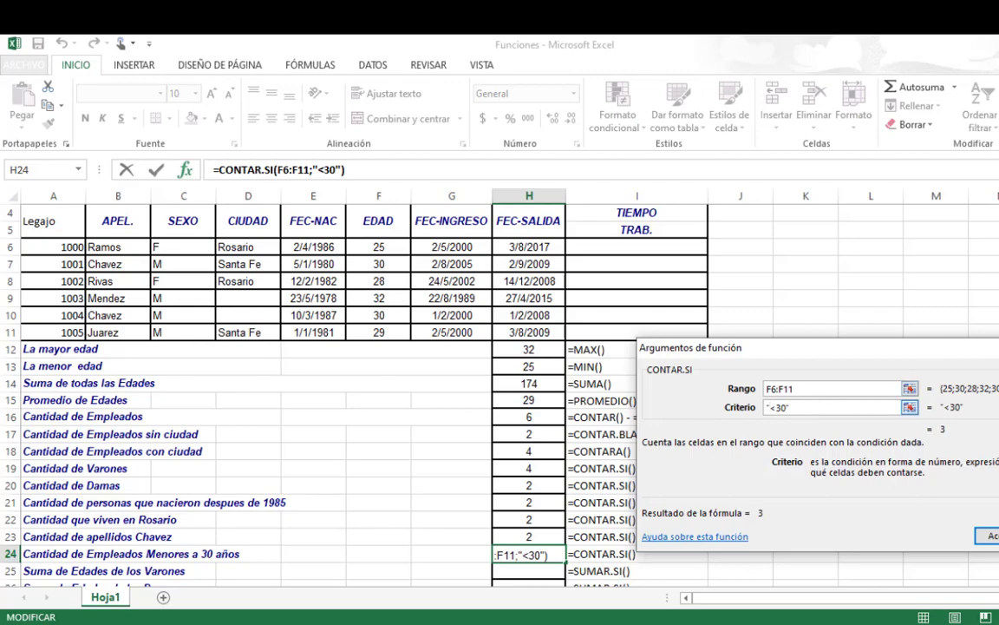
left_click(993, 536)
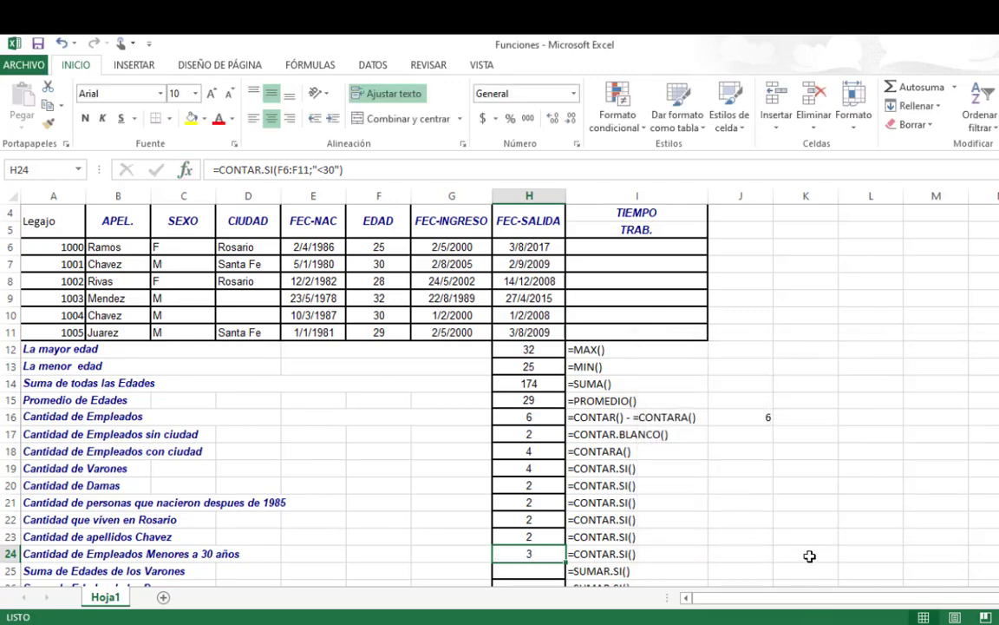
scroll(784, 513, "down", 1)
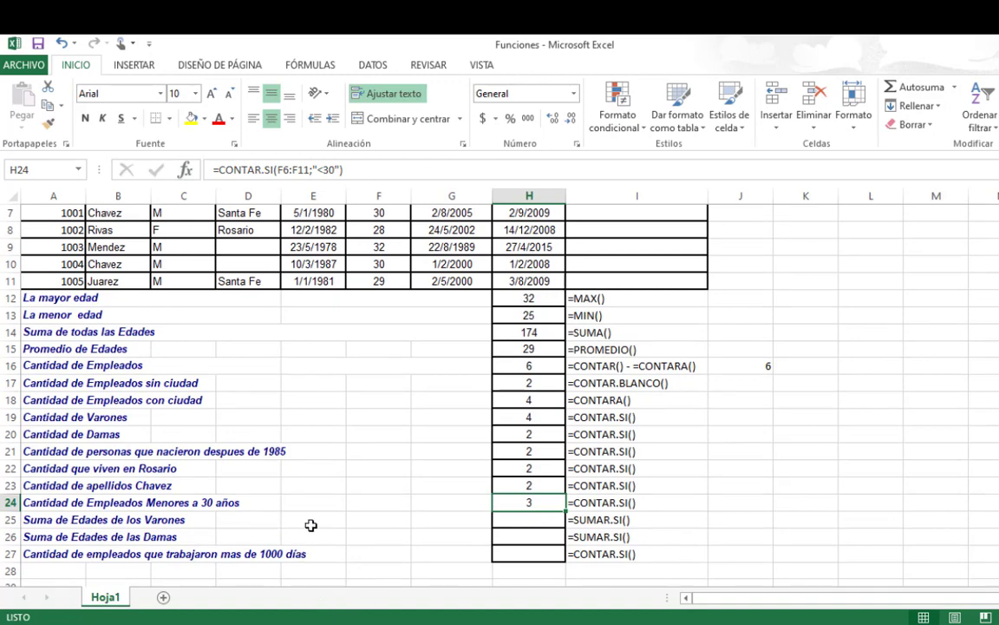
scroll(311, 525, "up", 1)
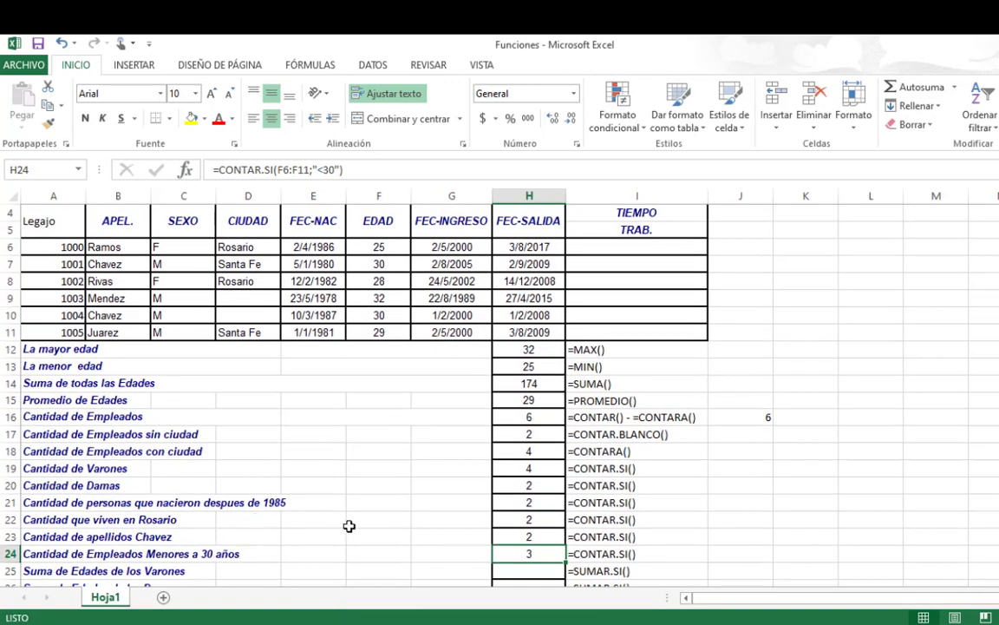
scroll(725, 453, "down", 1)
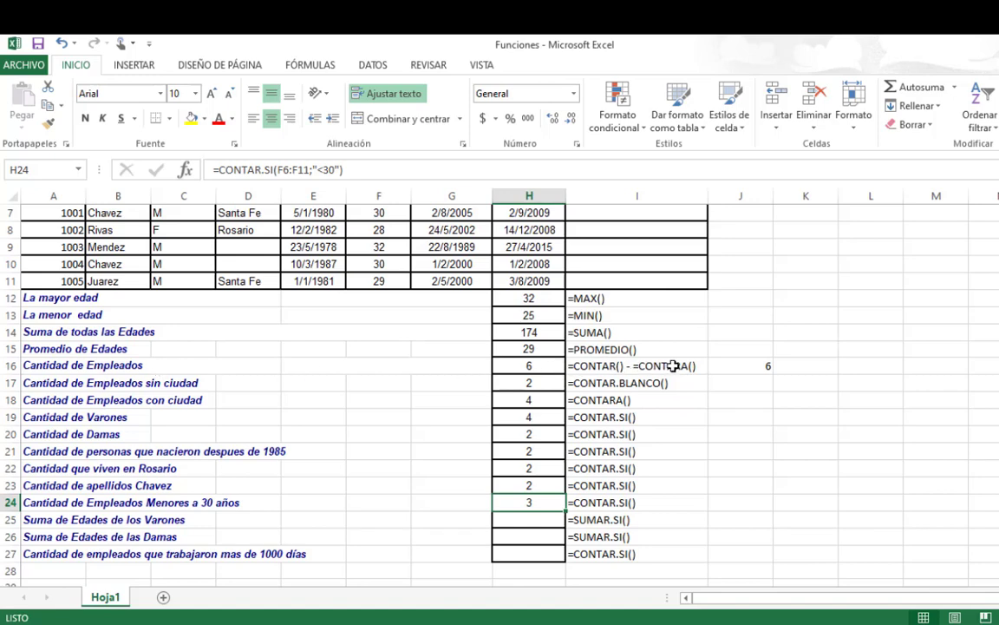
scroll(673, 365, "up", 2)
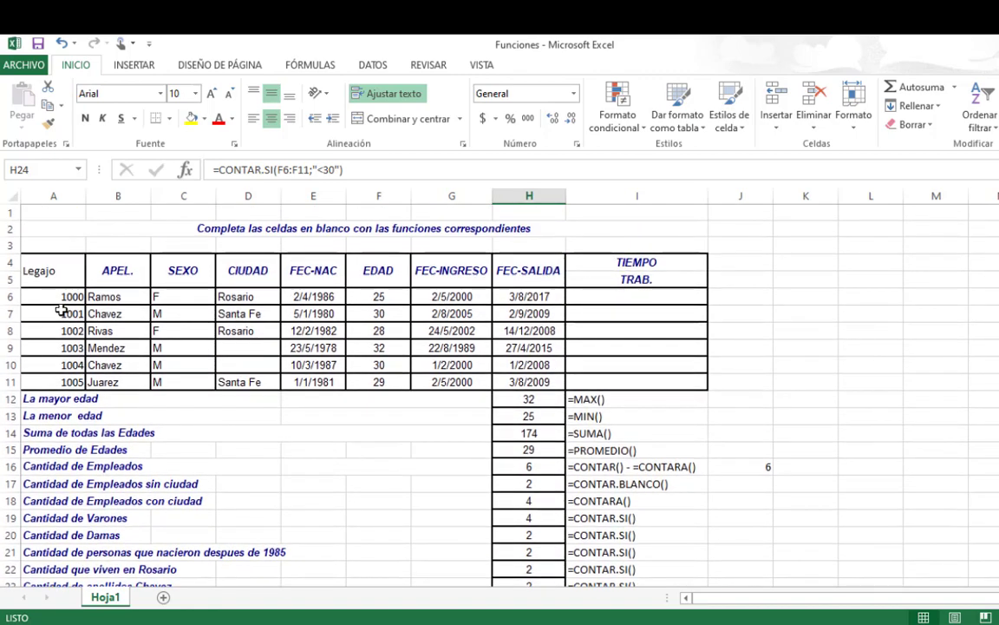
scroll(678, 409, "down", 3)
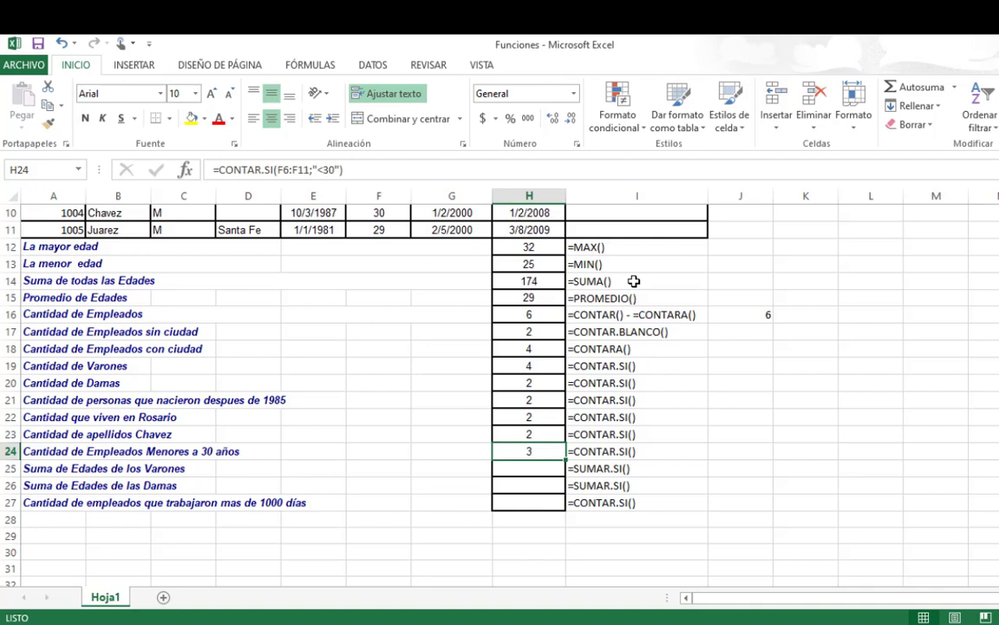
scroll(696, 356, "up", 1)
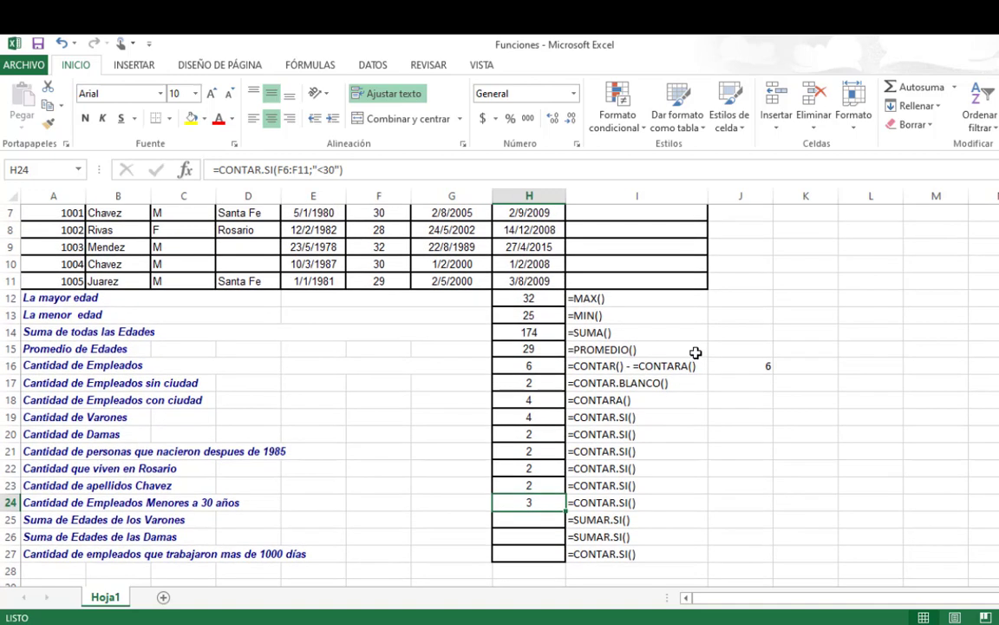
scroll(696, 352, "up", 1)
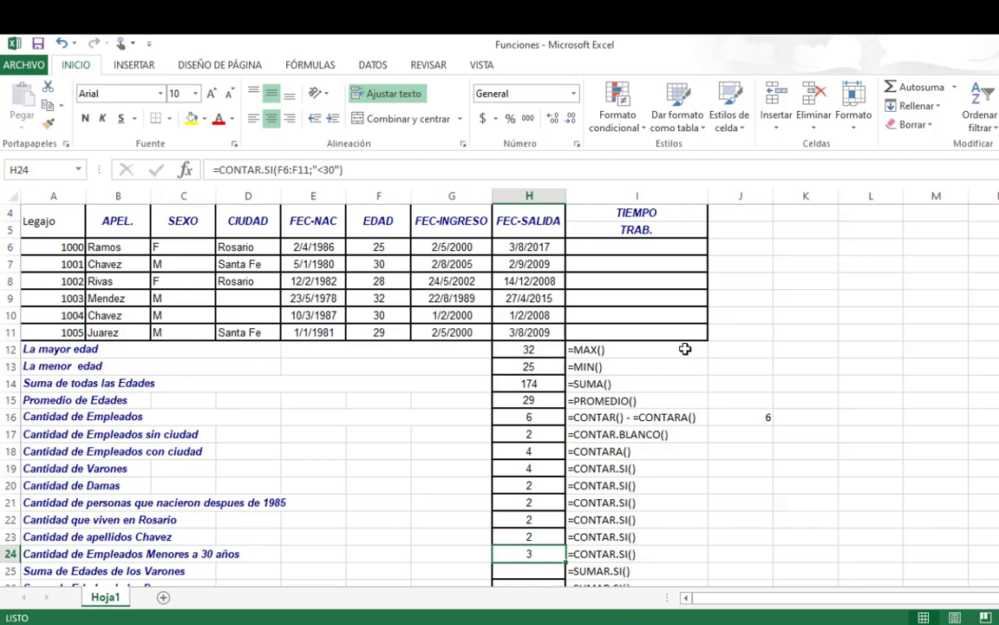
Step: Begin inserting a function in cell H25 and look for SUMAR.SI among the recently used functions
scroll(698, 351, "down", 2)
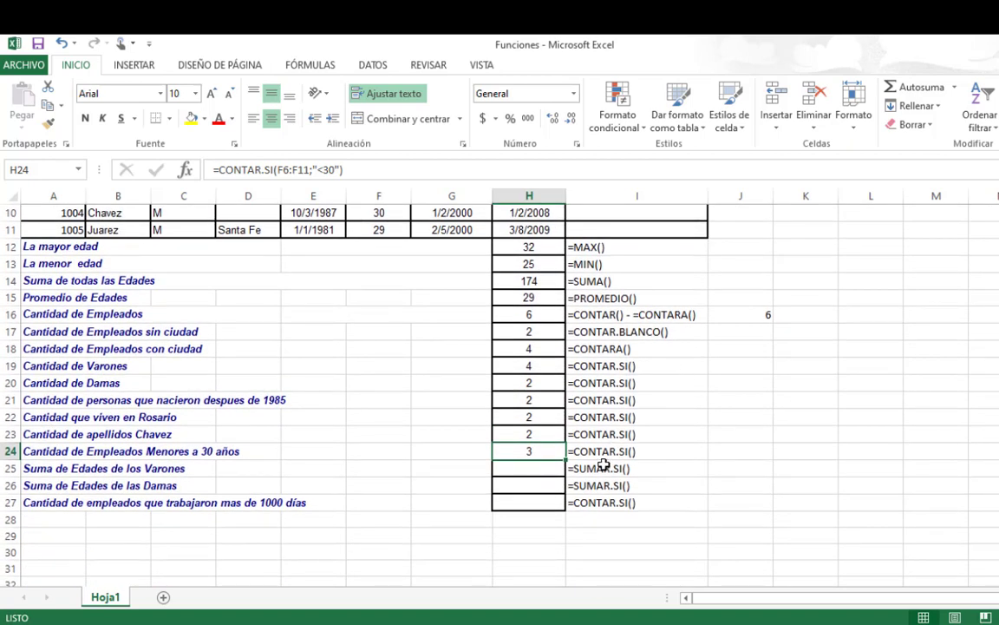
left_click(528, 468)
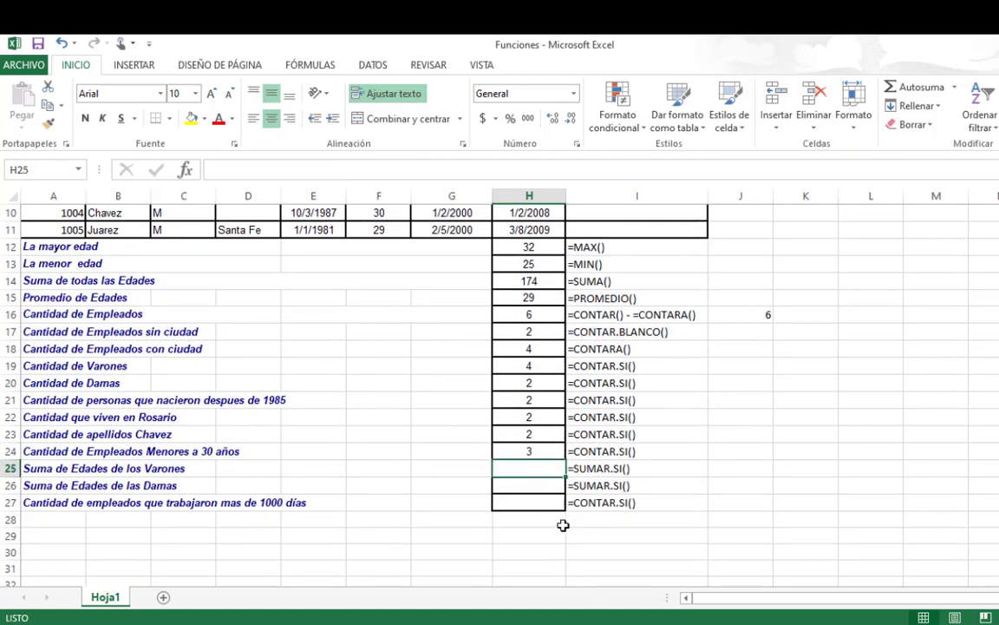
scroll(723, 467, "up", 2)
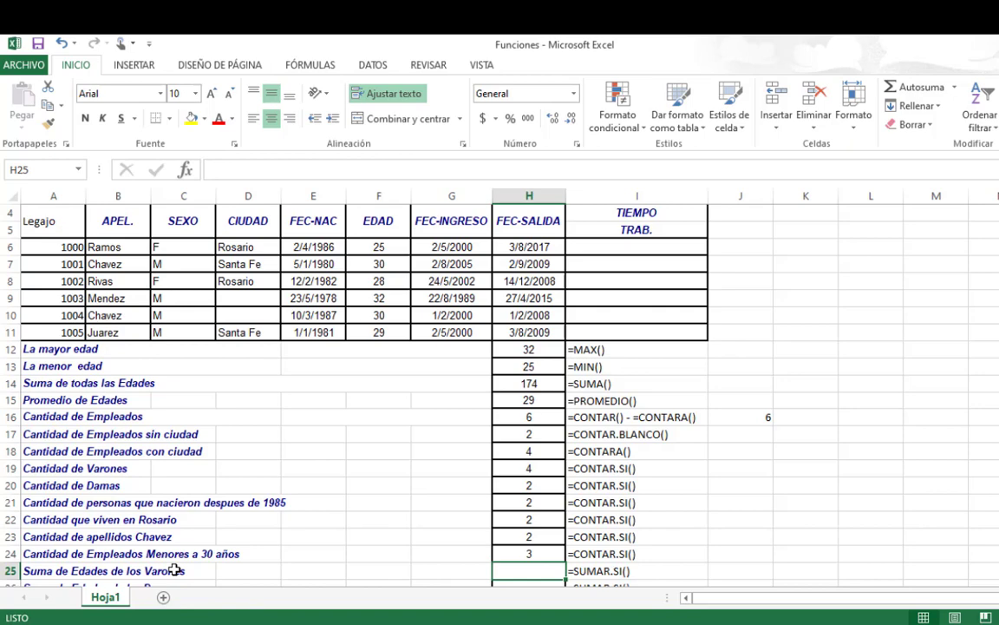
left_click(188, 171)
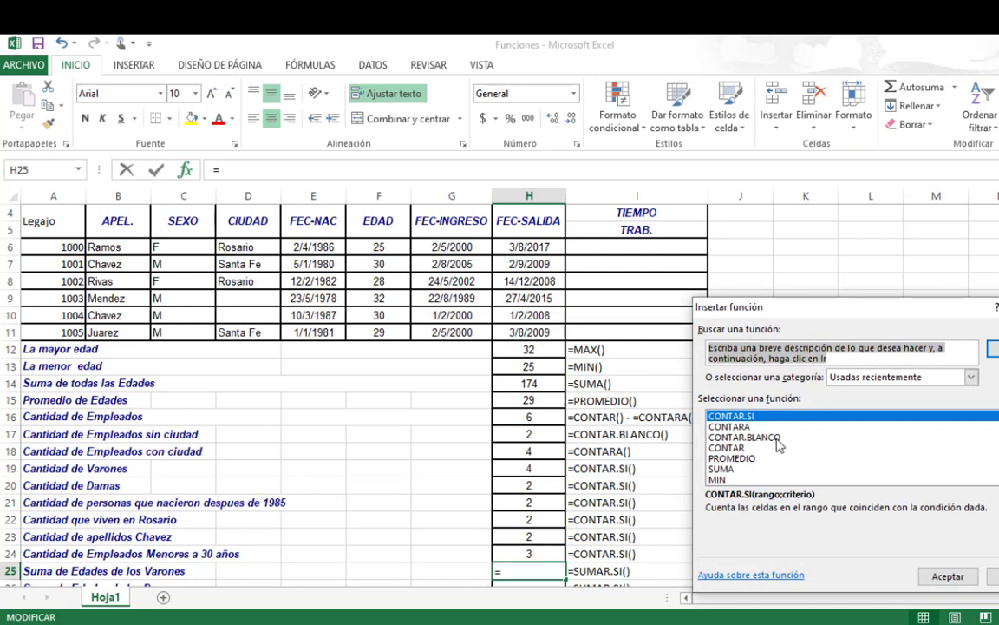
type("s")
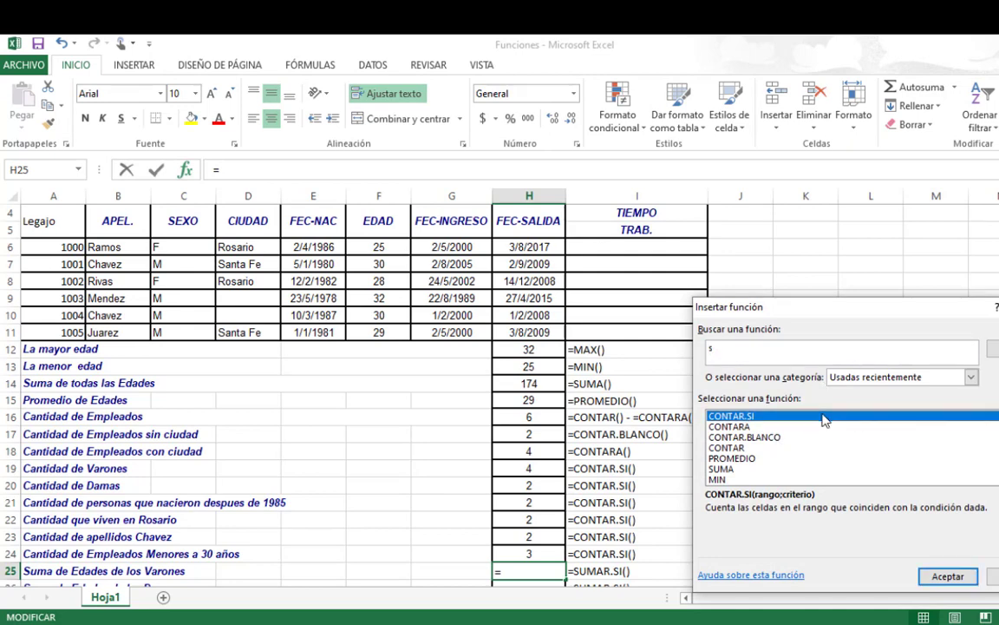
type("s")
scroll(868, 445, "down", 1)
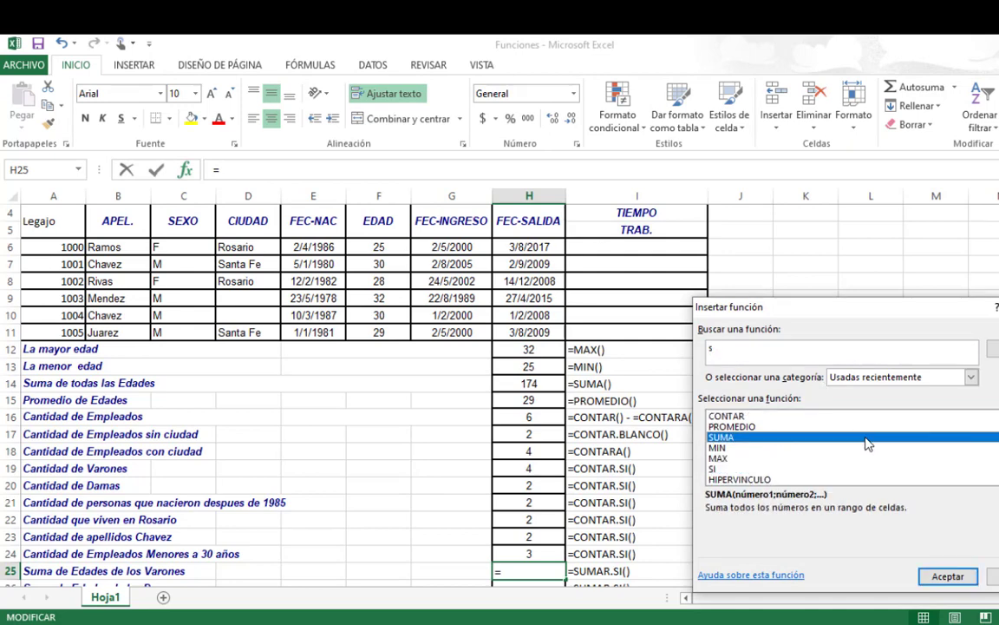
scroll(869, 444, "up", 1)
Step: Find SUMAR.SI in the Todo function category and insert it in cell H25
left_click(970, 377)
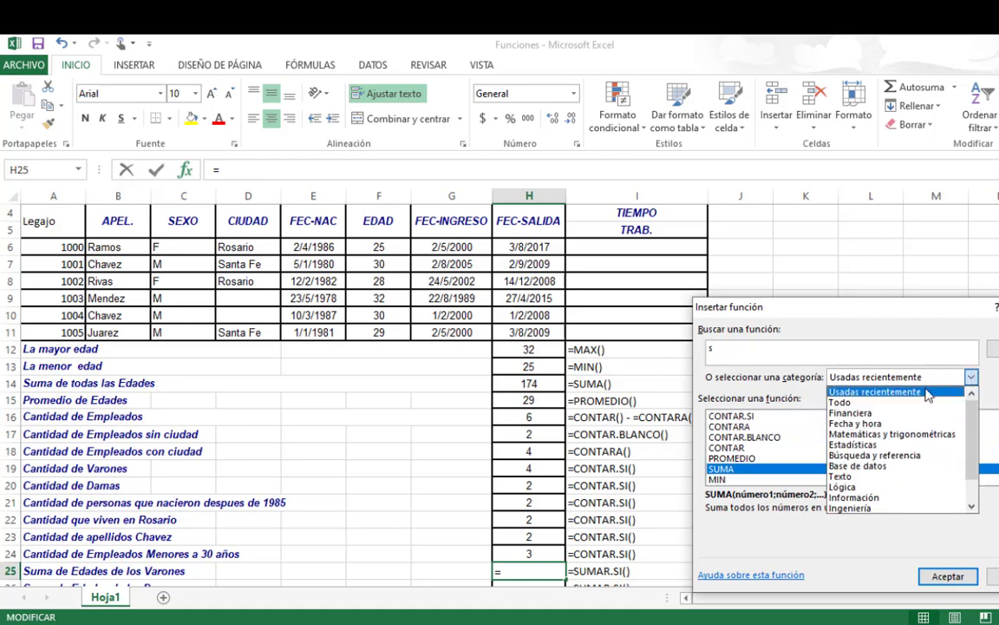
left_click(840, 401)
left_click(776, 426)
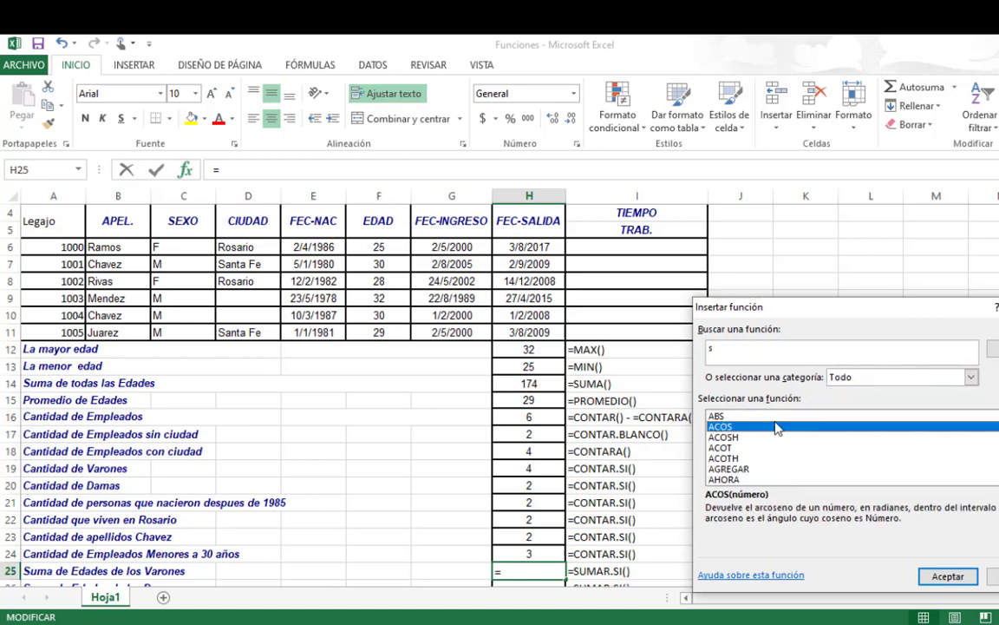
key("s")
scroll(788, 437, "down", 5)
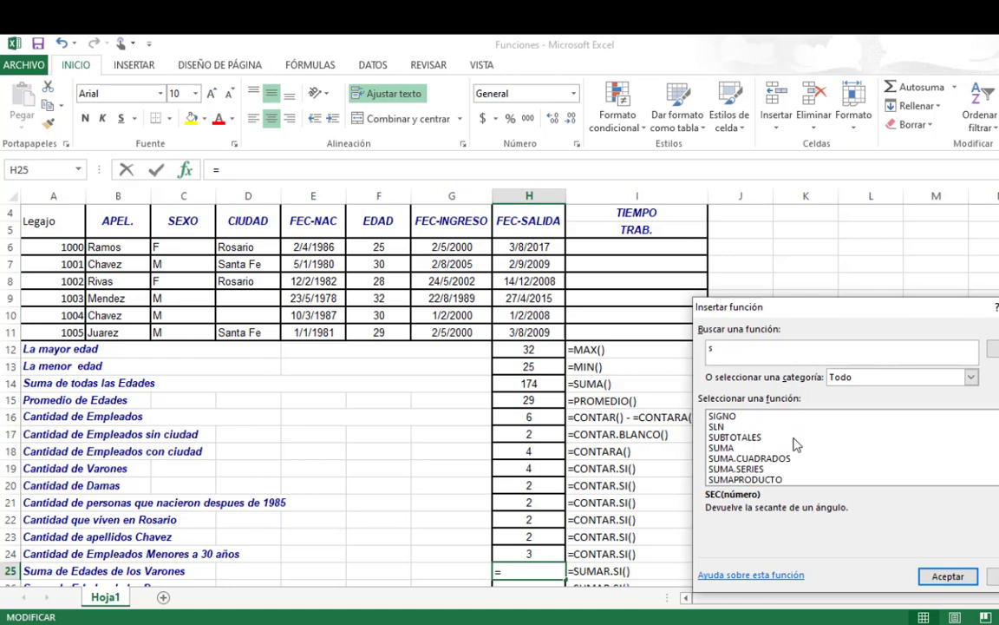
scroll(797, 443, "down", 2)
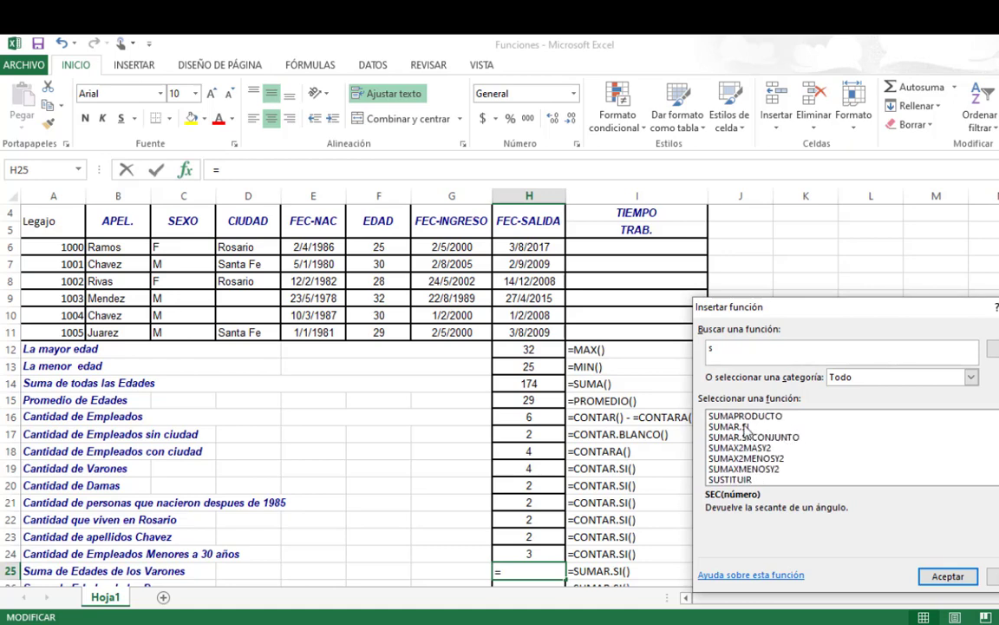
left_click(733, 426)
key("Return")
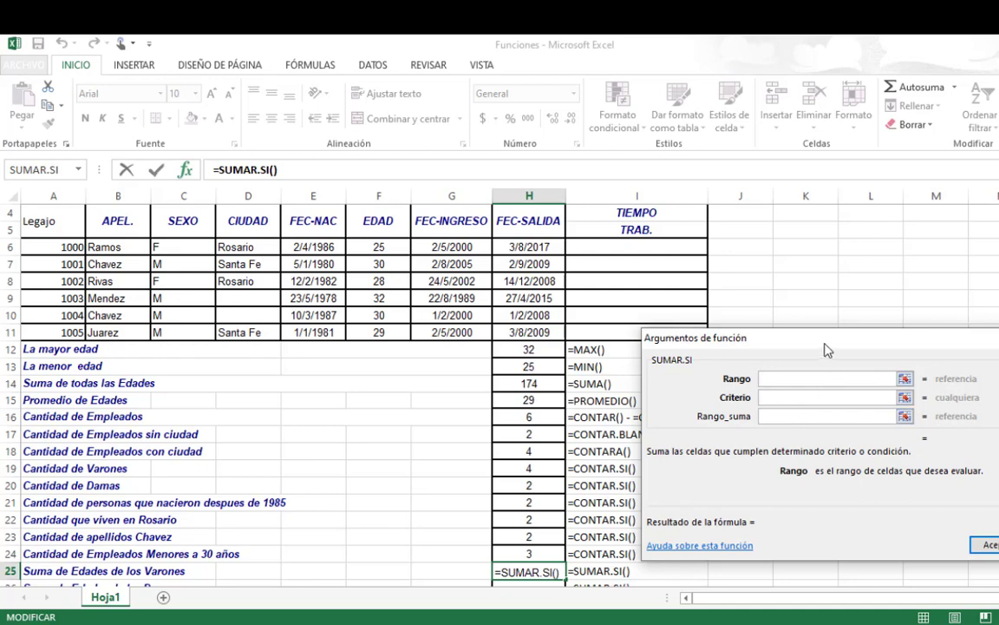
Step: Set the SUMAR.SI Rango for H25 to the SEXO range C6:C11 and the Criterio to "=M", including the quotation marks
left_click_drag(827, 350, 895, 249)
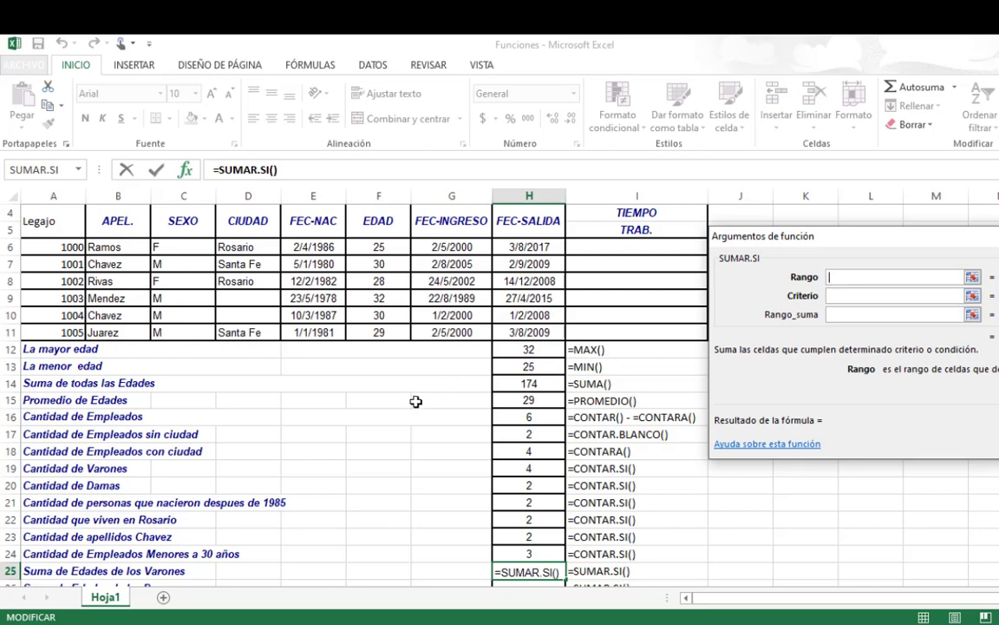
left_click_drag(183, 248, 208, 335)
left_click(843, 296)
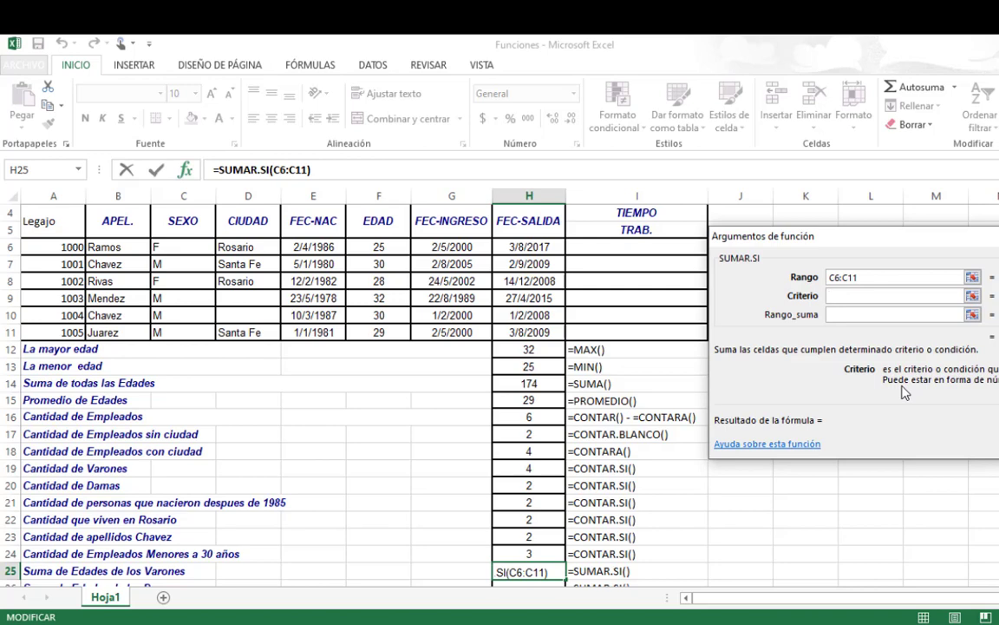
type("\"\"")
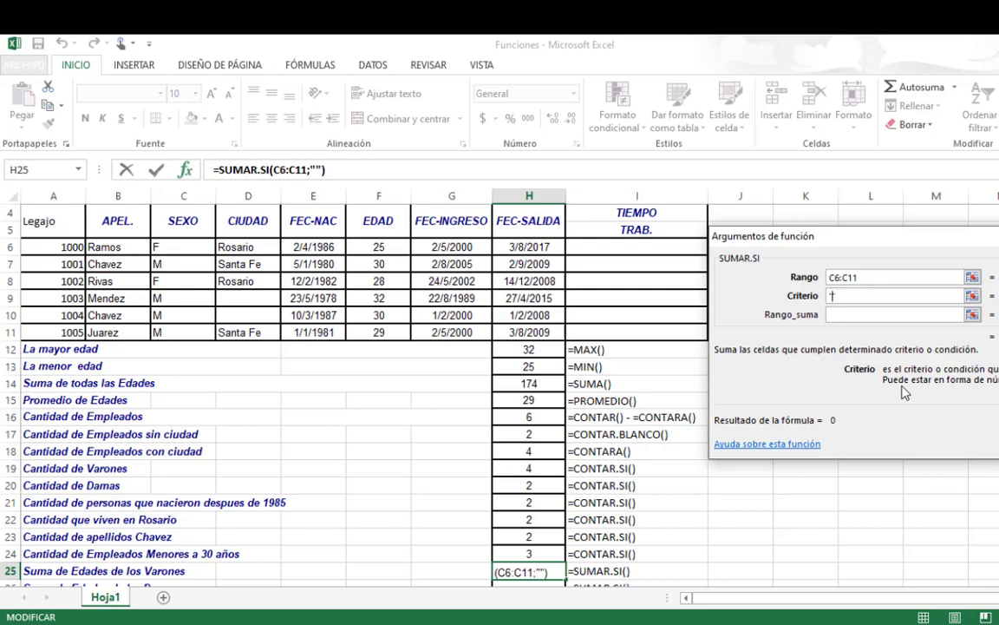
type("=M")
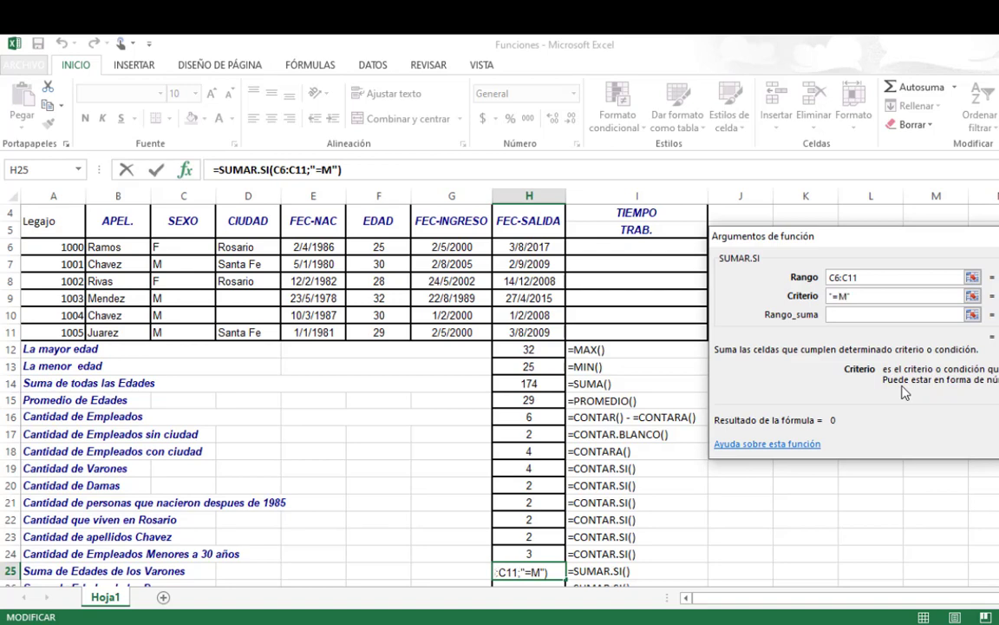
Step: Set the SUMAR.SI Rango_suma for H25 to the EDAD range F6:F11 and accept the formula
left_click(868, 316)
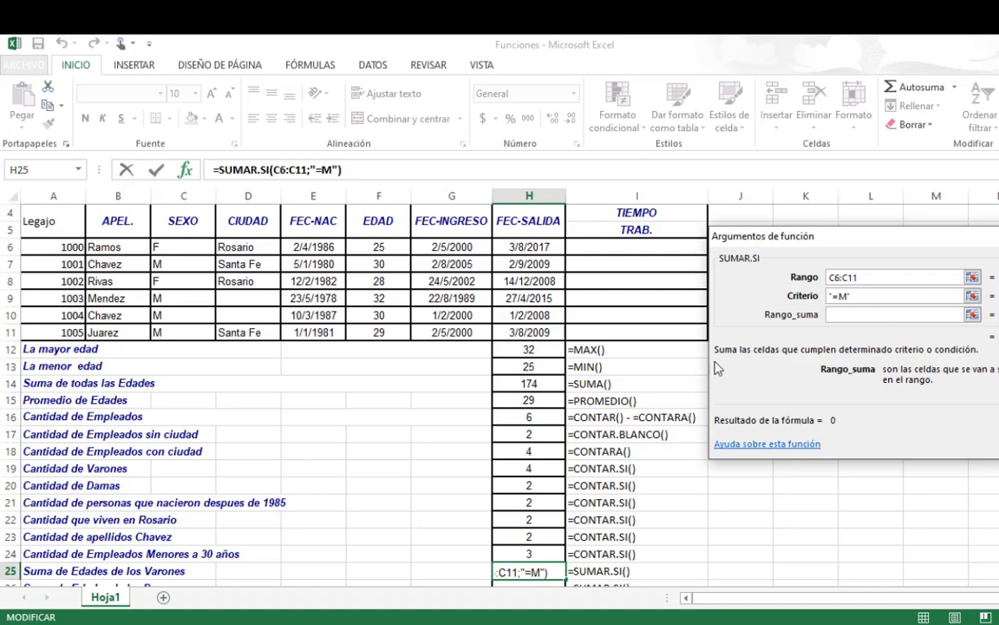
left_click_drag(379, 247, 395, 330)
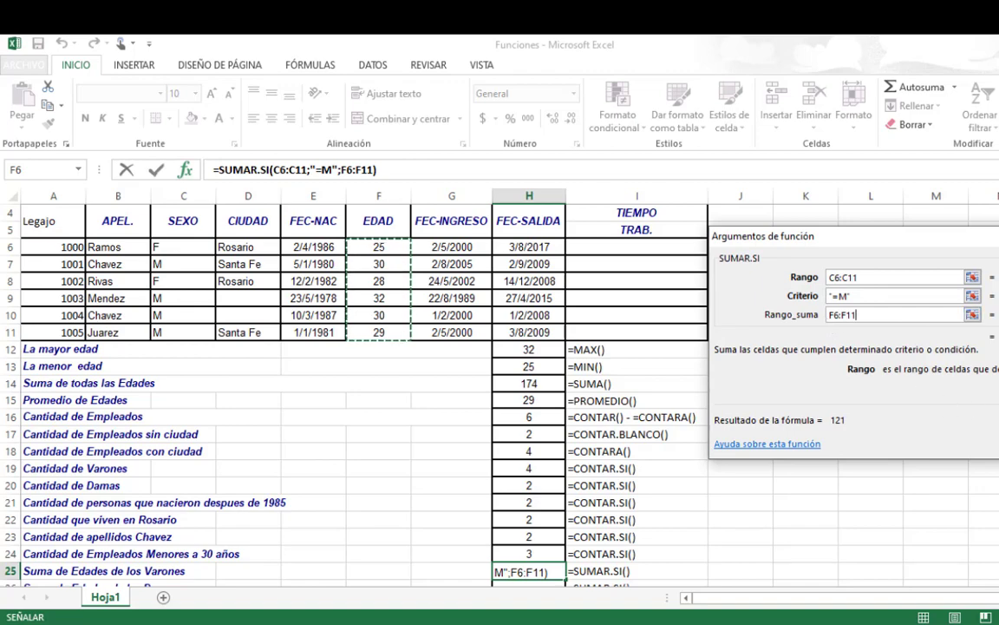
key("Return")
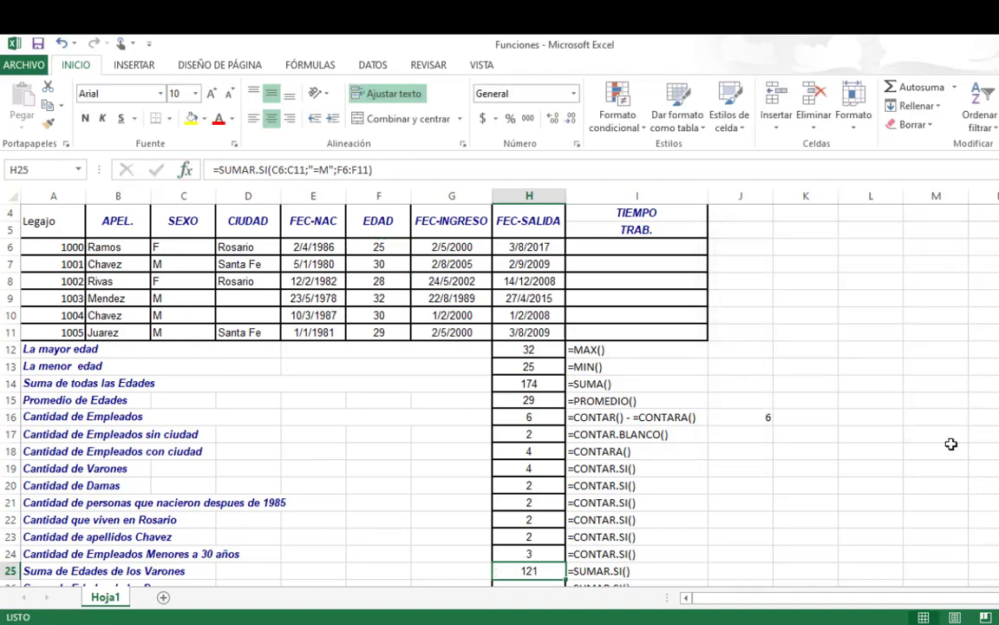
Step: Insert the SUMAR.SI function in cell H26 from the recently used functions
scroll(877, 426, "down", 1)
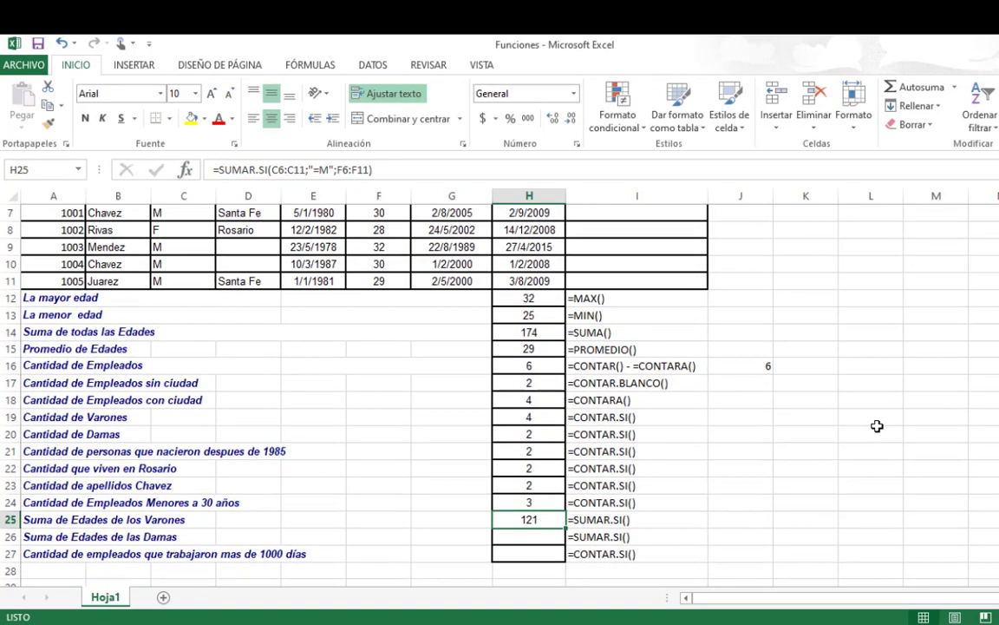
left_click(552, 540)
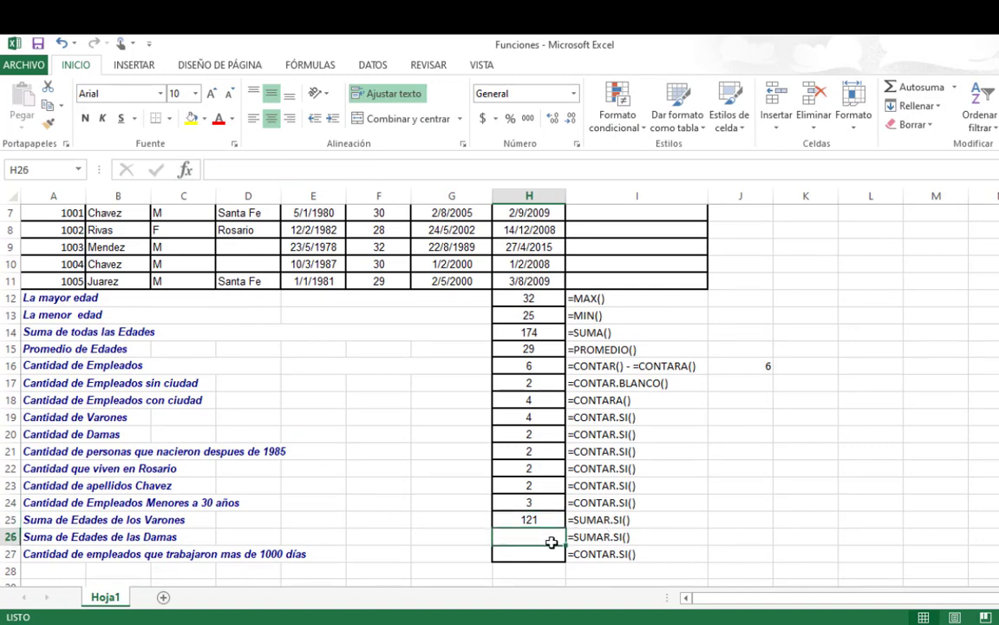
scroll(781, 477, "up", 1)
scroll(780, 477, "up", 2)
scroll(780, 477, "down", 1)
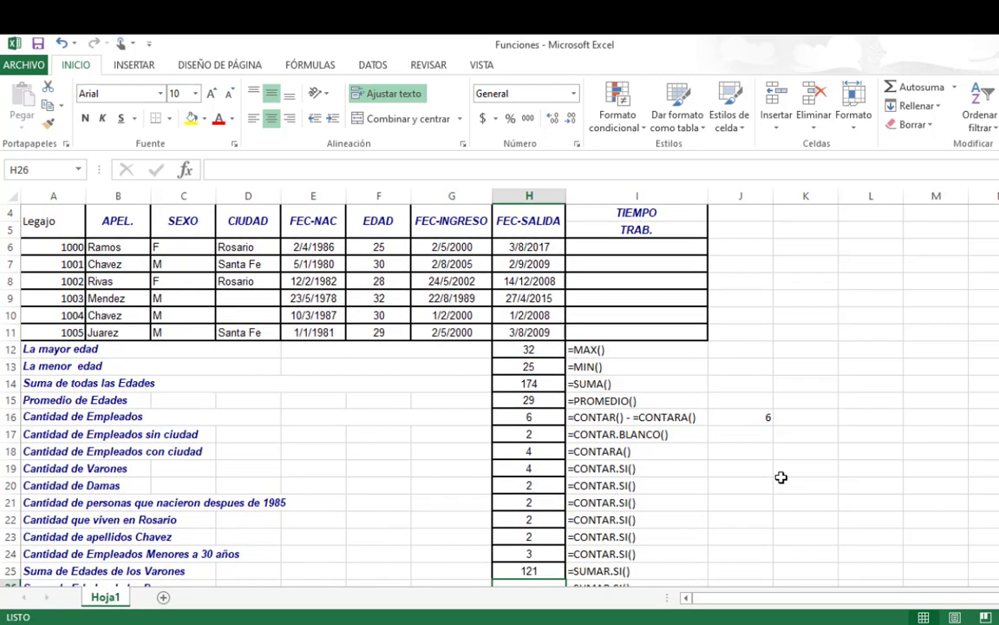
left_click(186, 171)
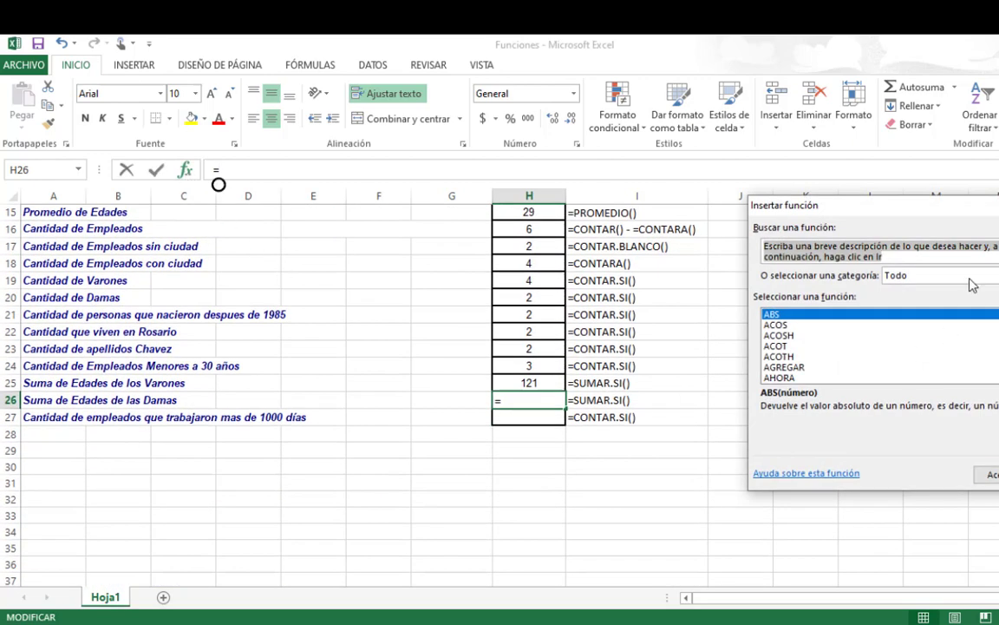
left_click(965, 276)
left_click(960, 291)
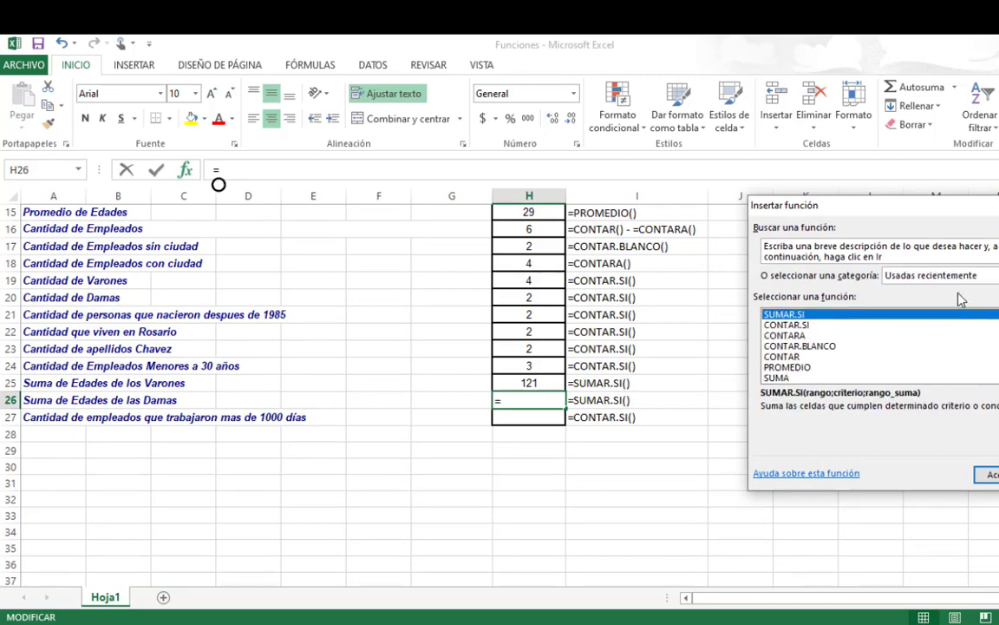
double_click(840, 316)
scroll(596, 490, "up", 3)
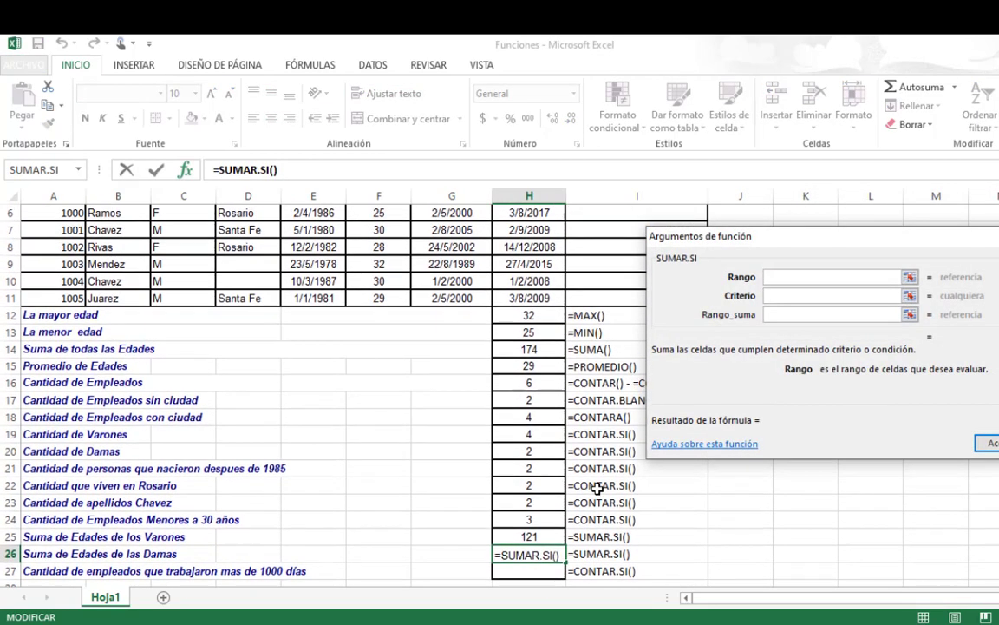
scroll(596, 491, "up", 1)
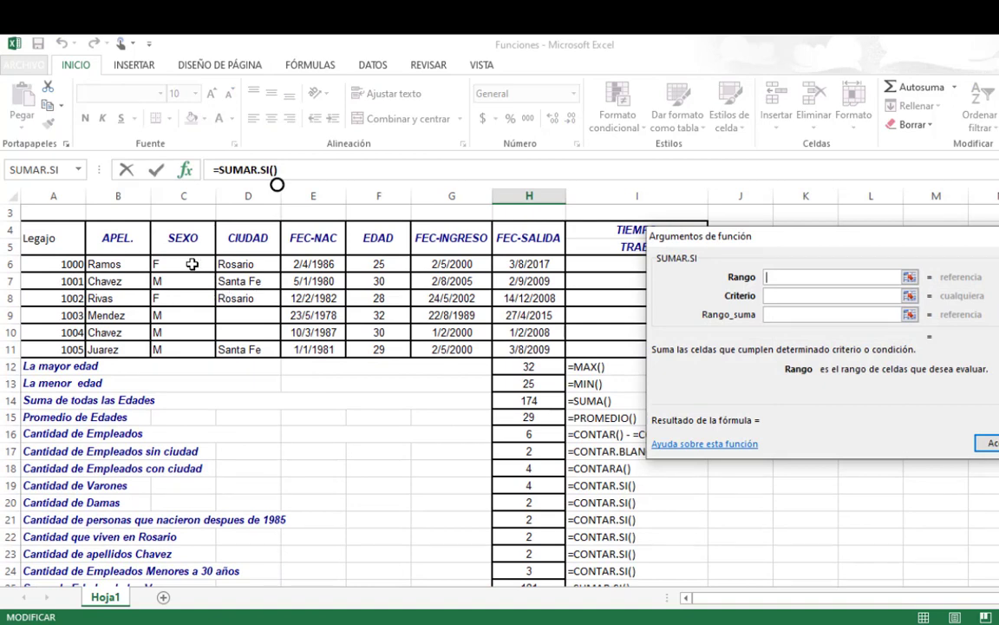
Step: Set the SUMAR.SI Rango for H26 to the SEXO range C6:C11 and the Criterio to "=F", including the quotation marks
left_click_drag(192, 264, 185, 349)
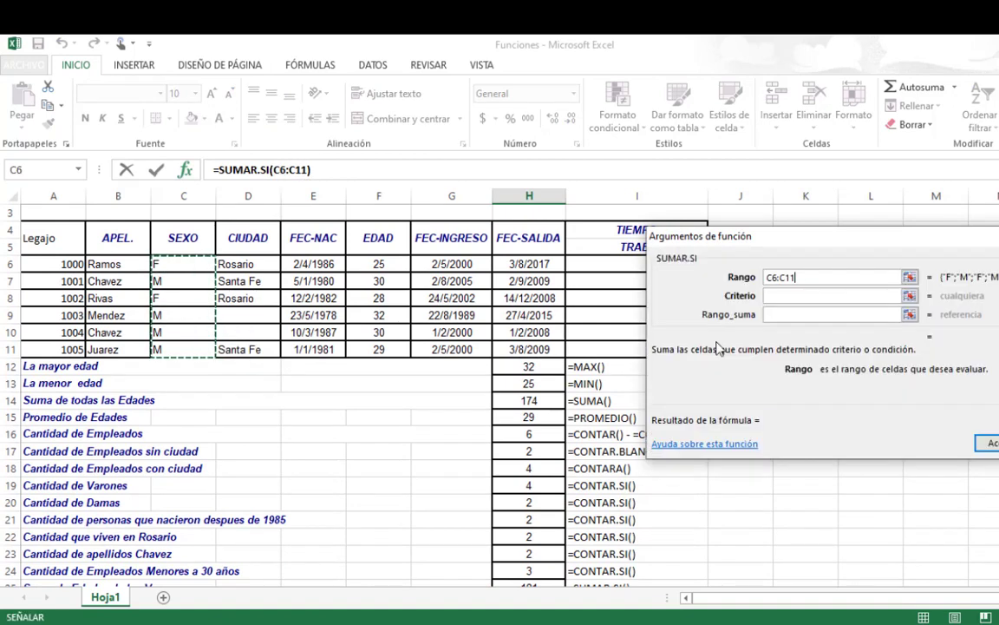
left_click(805, 295)
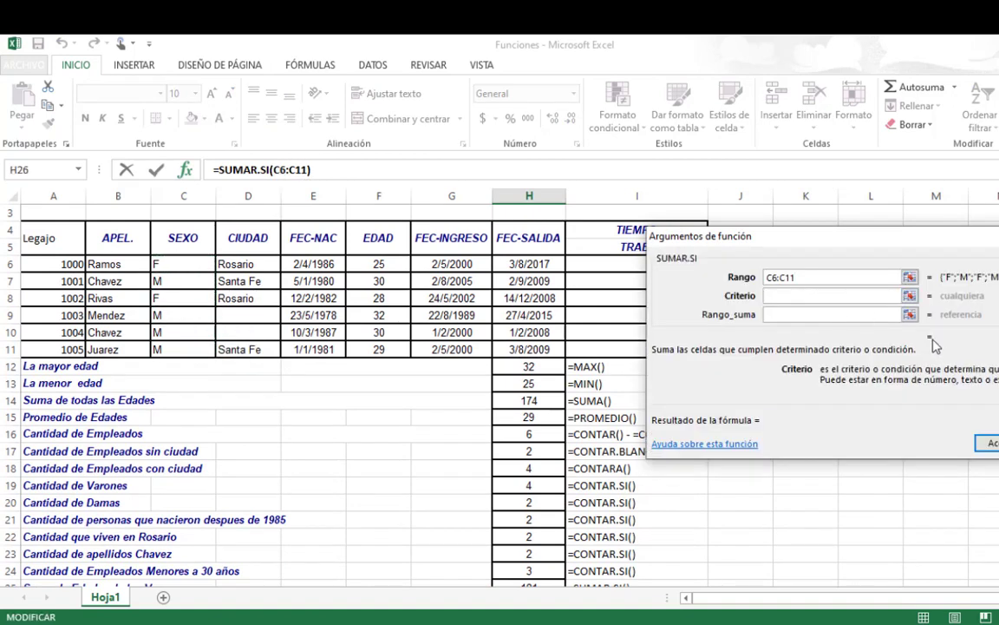
type("\"\"")
type("=")
type("F")
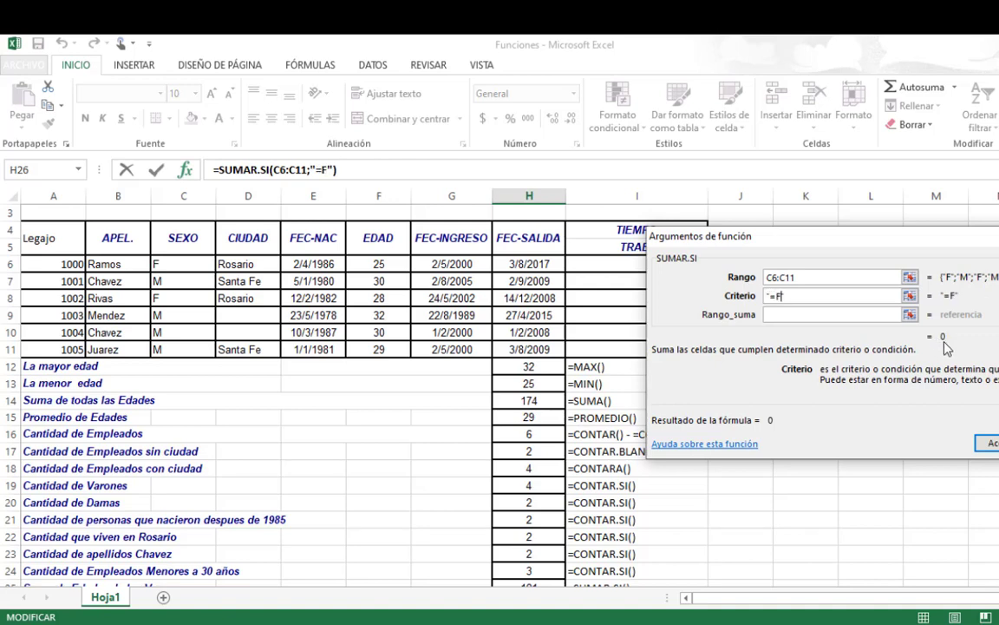
Step: Set the SUMAR.SI Rango_suma for H26 to the EDAD range F6:F11 and accept the formula
left_click(837, 314)
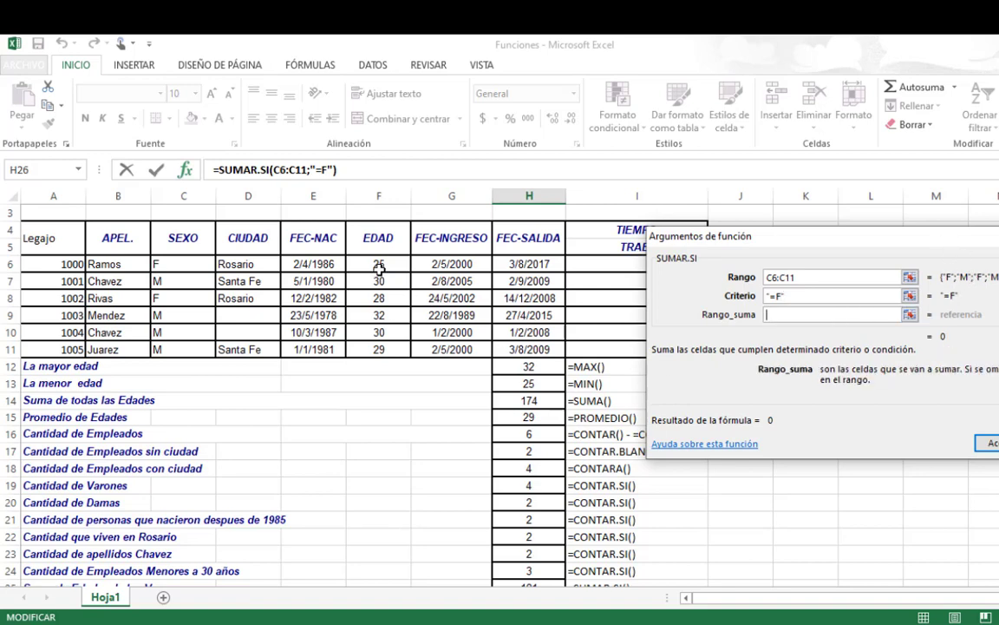
left_click_drag(379, 266, 388, 350)
left_click_drag(388, 350, 388, 349)
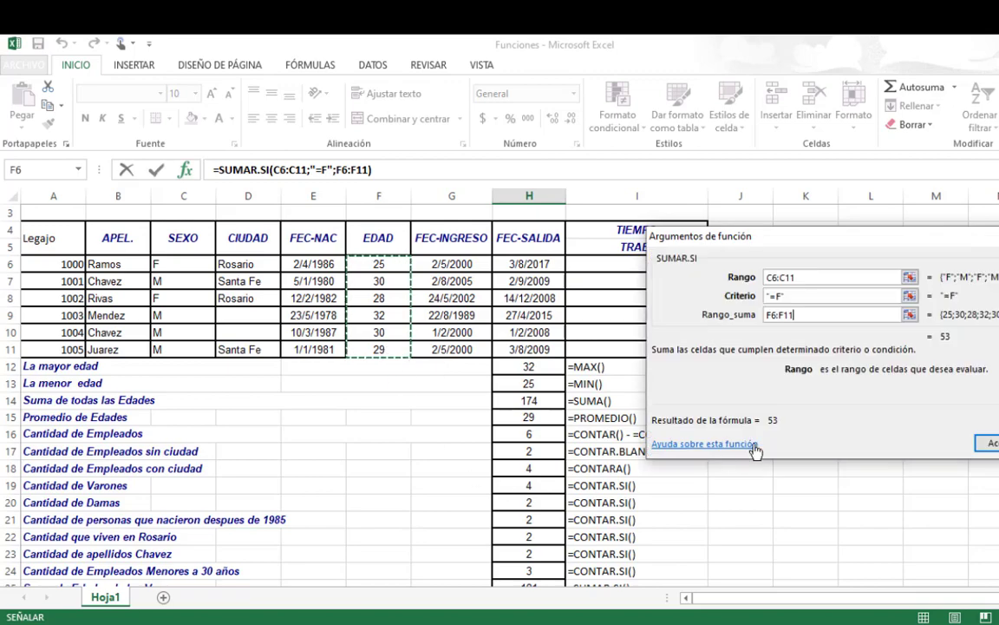
left_click(989, 443)
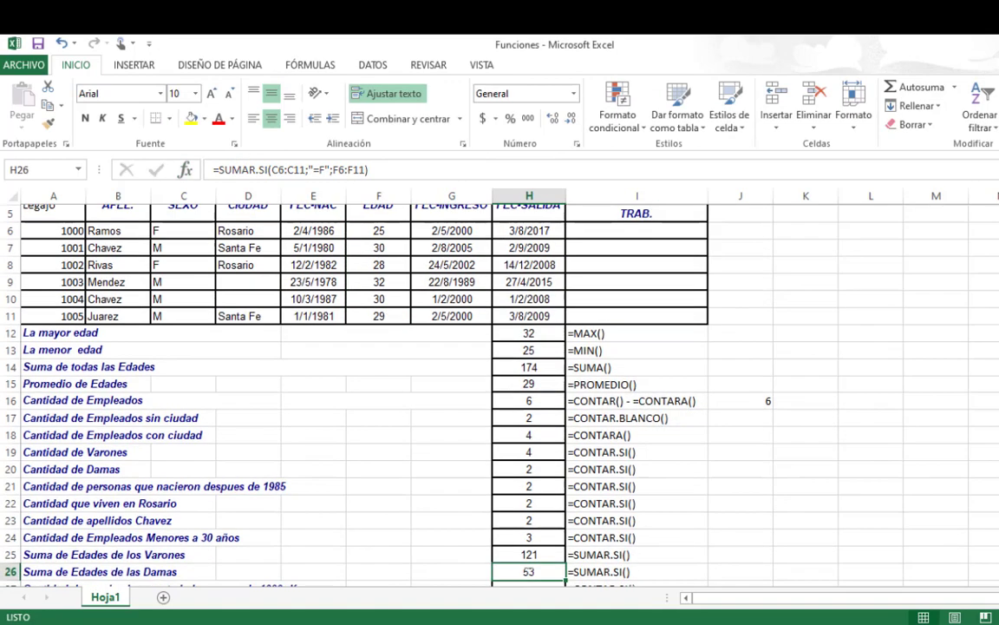
Step: Enter the formula =H6-G6 in cell I6 to calculate the first employee's worked time
scroll(925, 442, "down", 1)
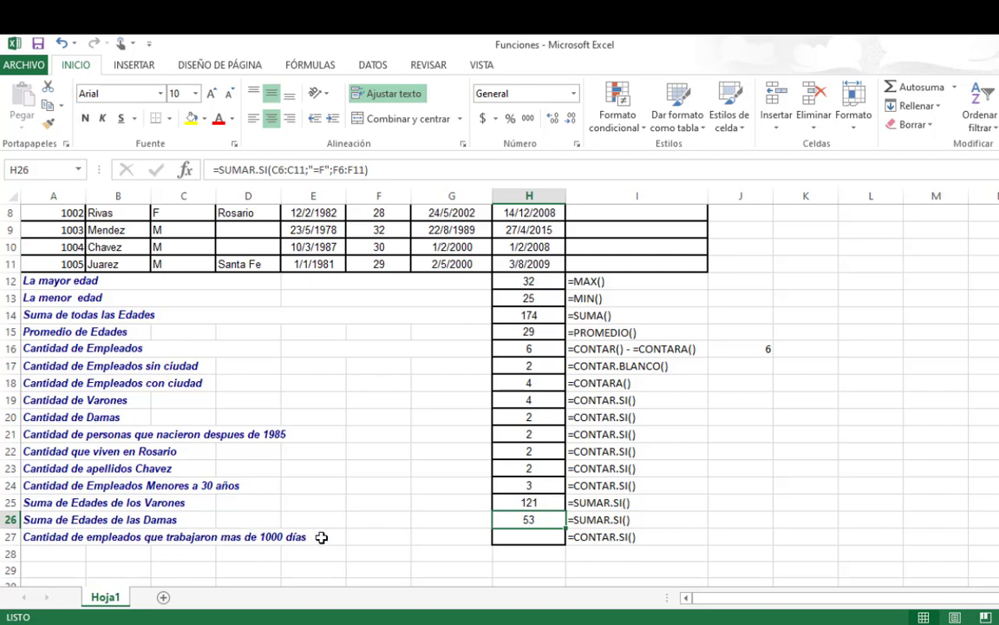
scroll(321, 538, "up", 3)
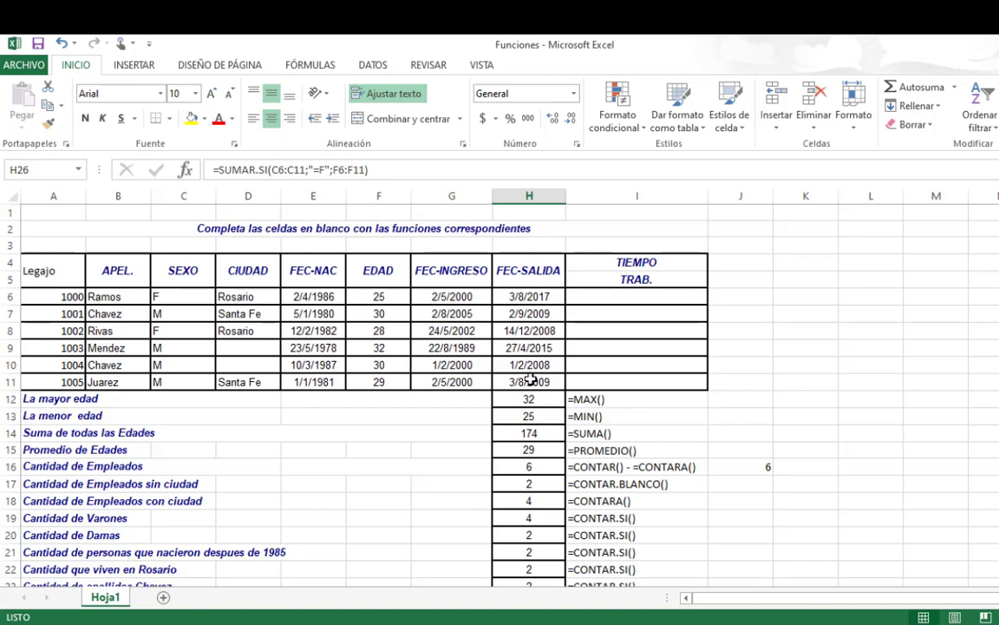
left_click(631, 294)
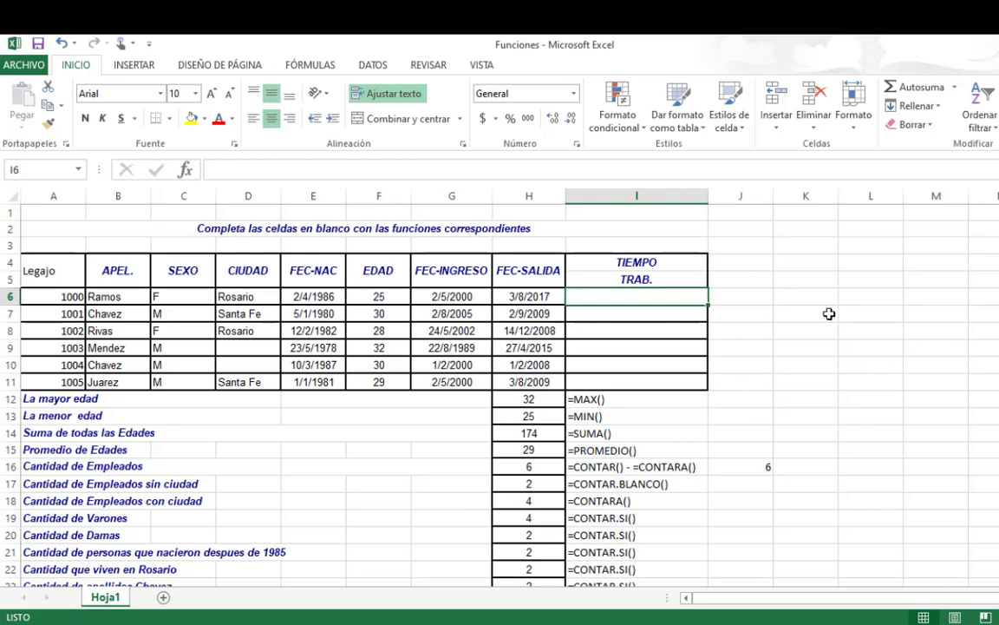
type("=")
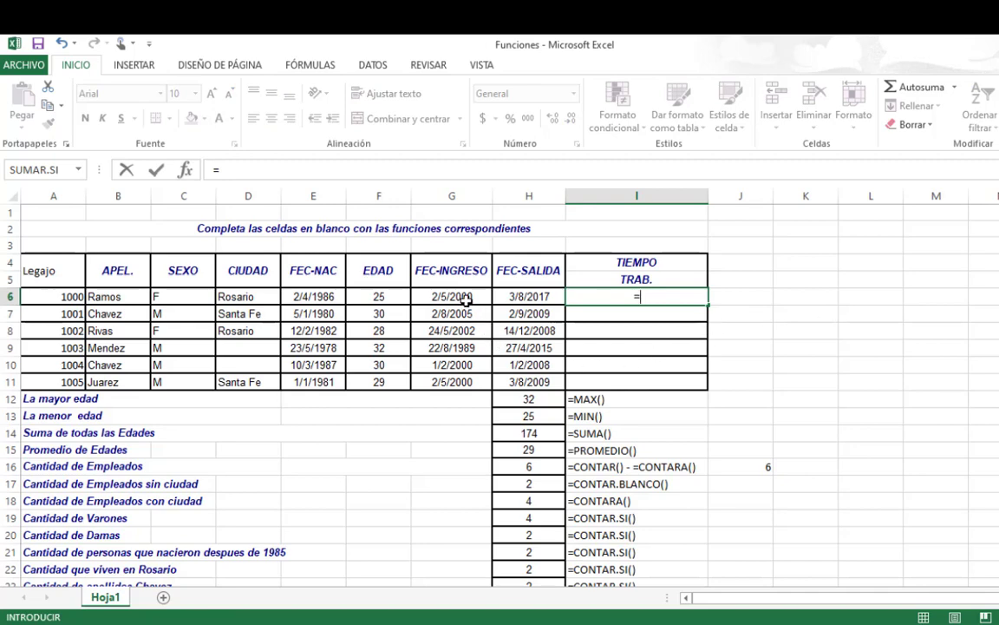
left_click(531, 297)
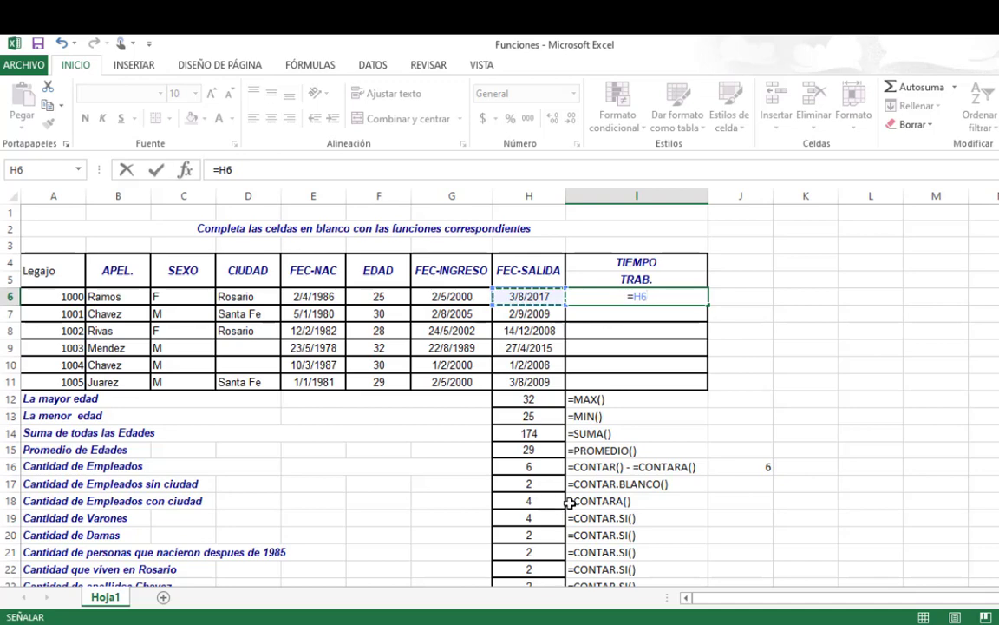
type("-")
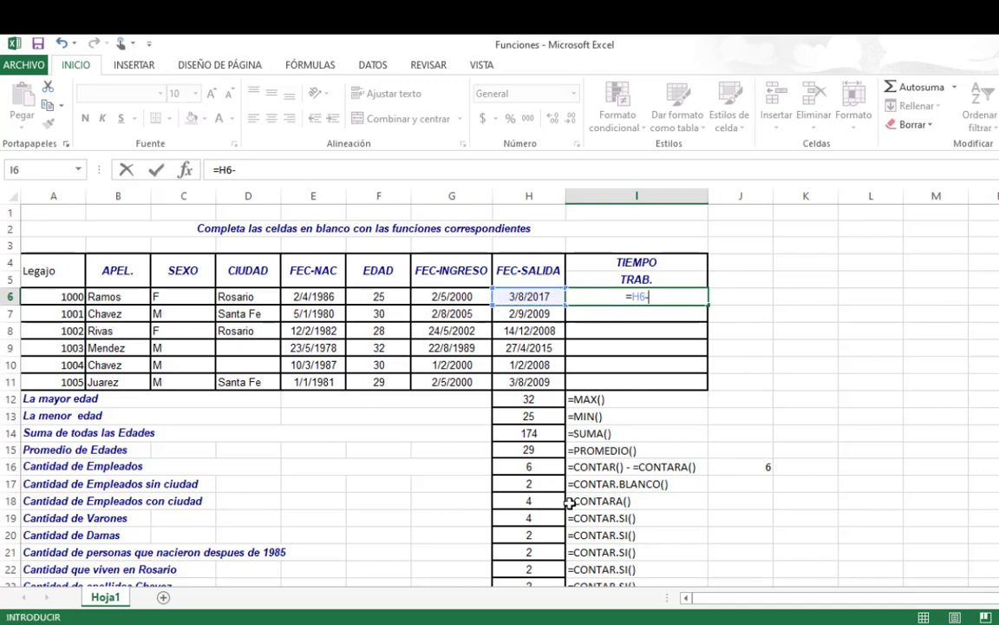
left_click(469, 298)
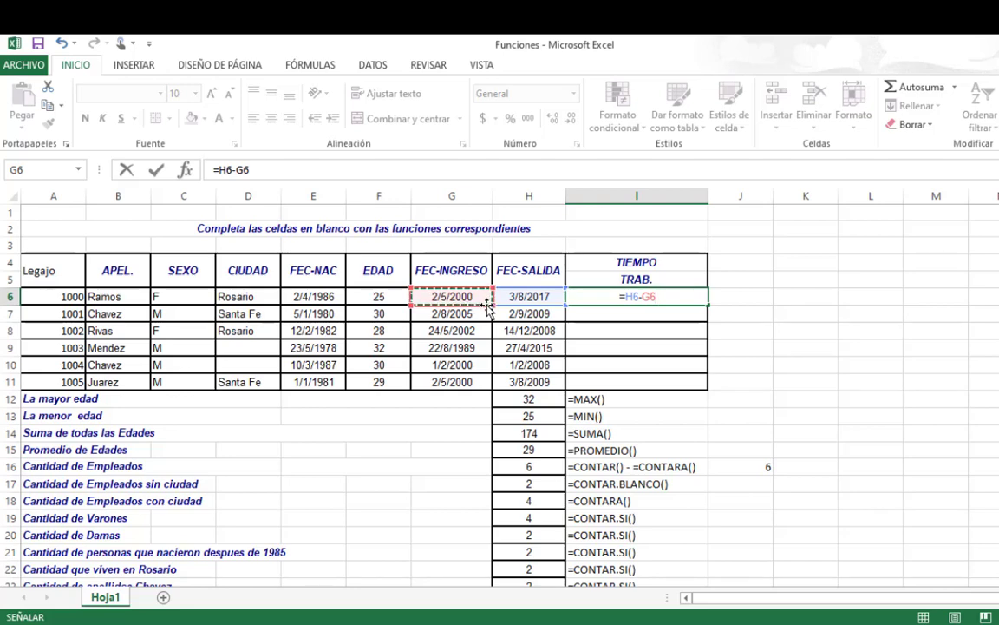
key("Return")
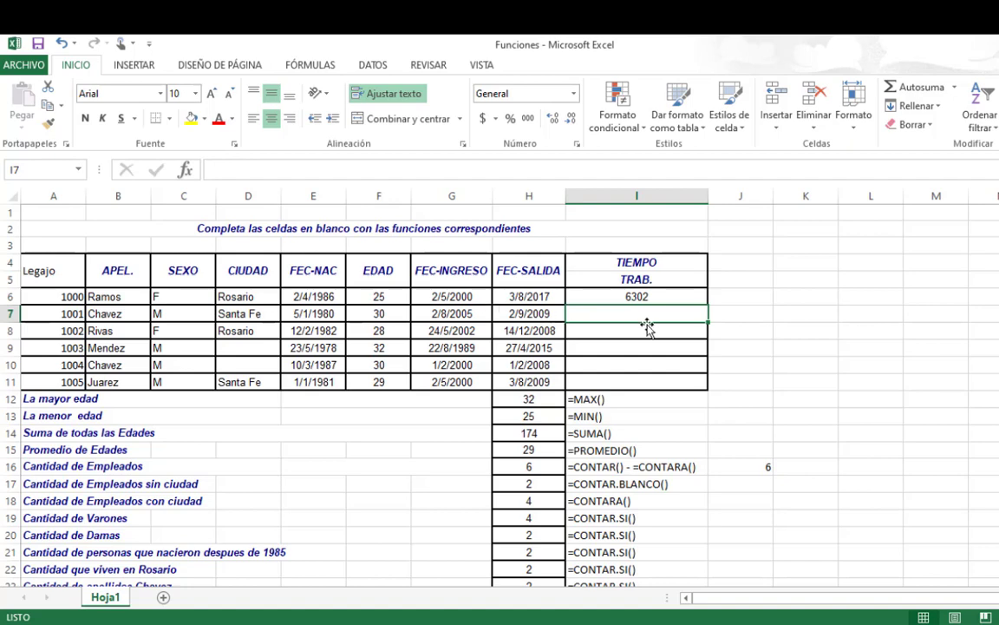
Step: Try the Fecha corta number format on cell I6 and return it to General
left_click(685, 297)
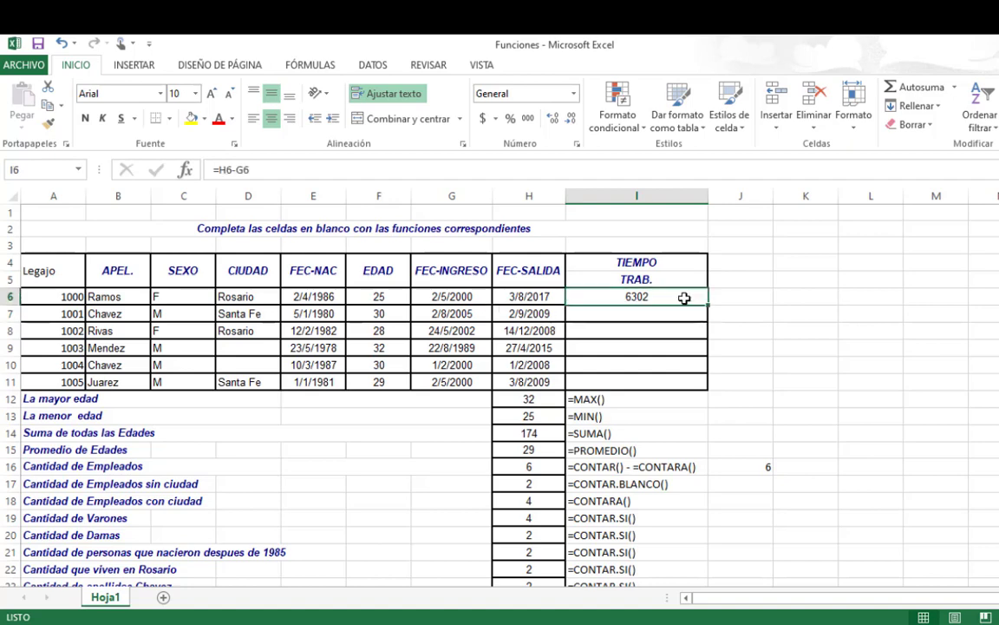
left_click(574, 93)
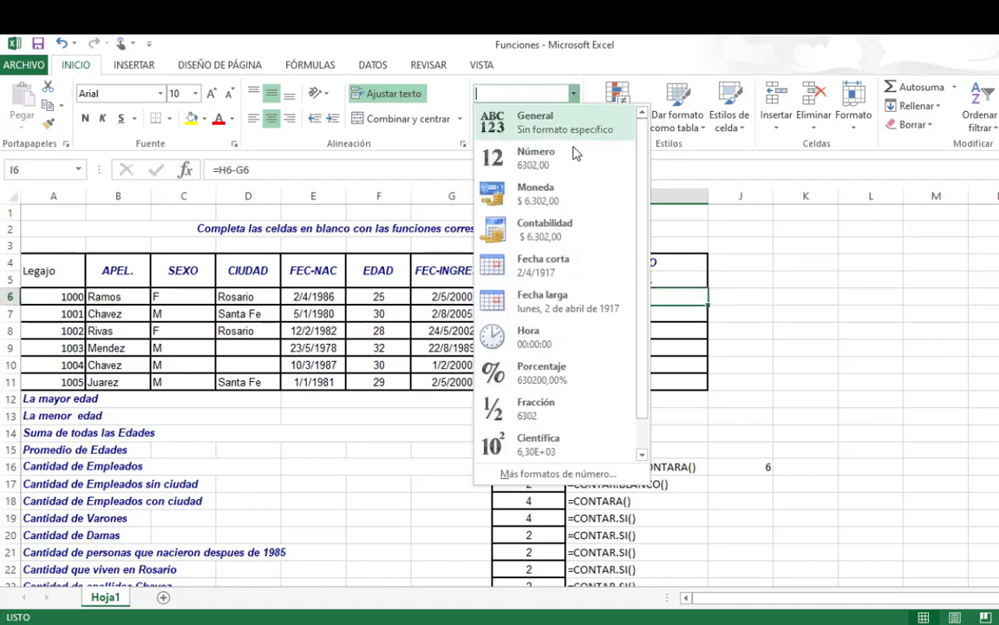
left_click(560, 264)
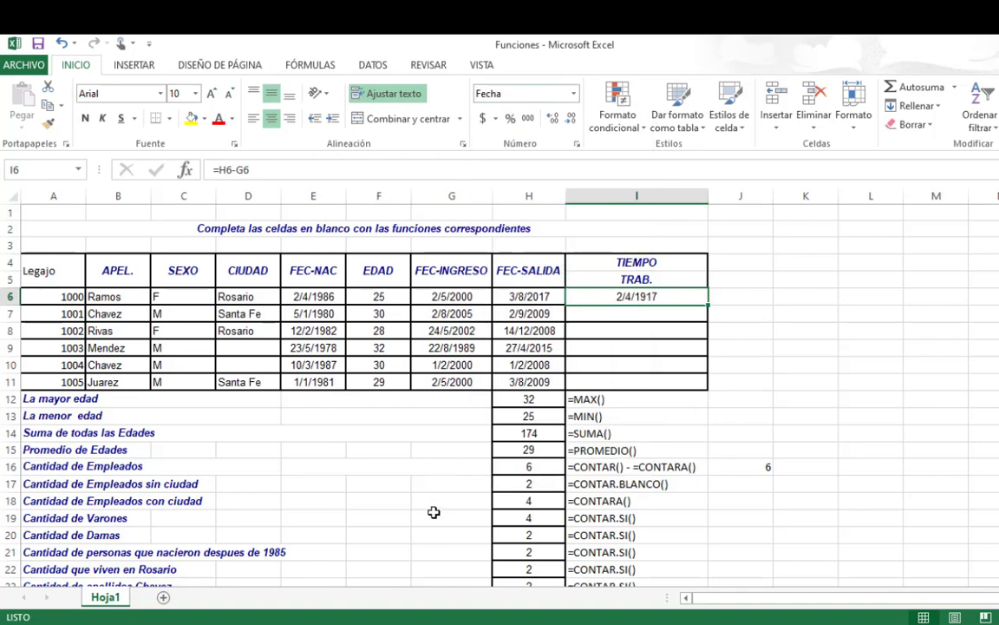
left_click(573, 93)
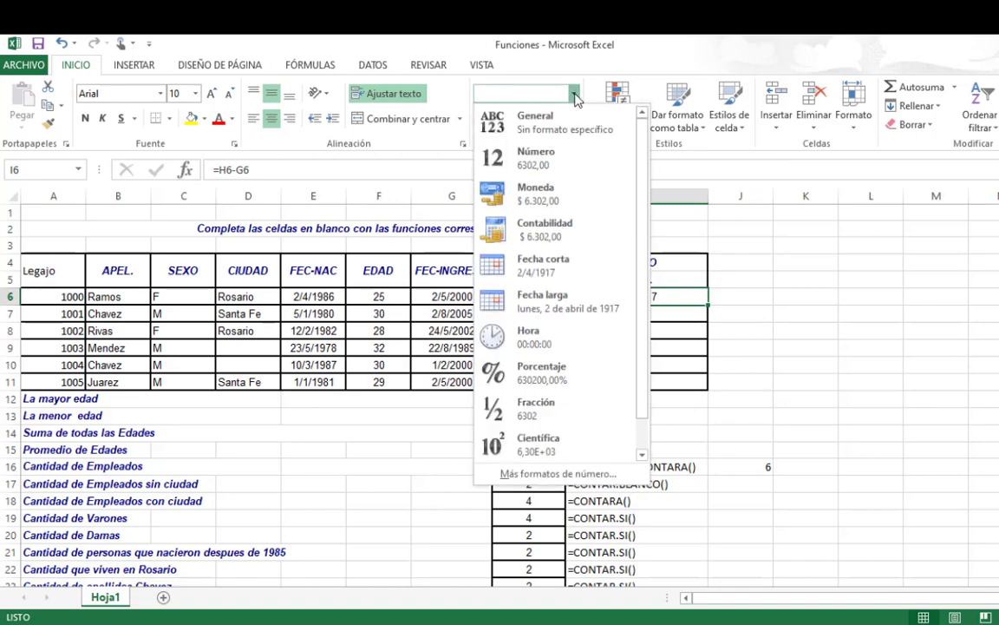
left_click(568, 124)
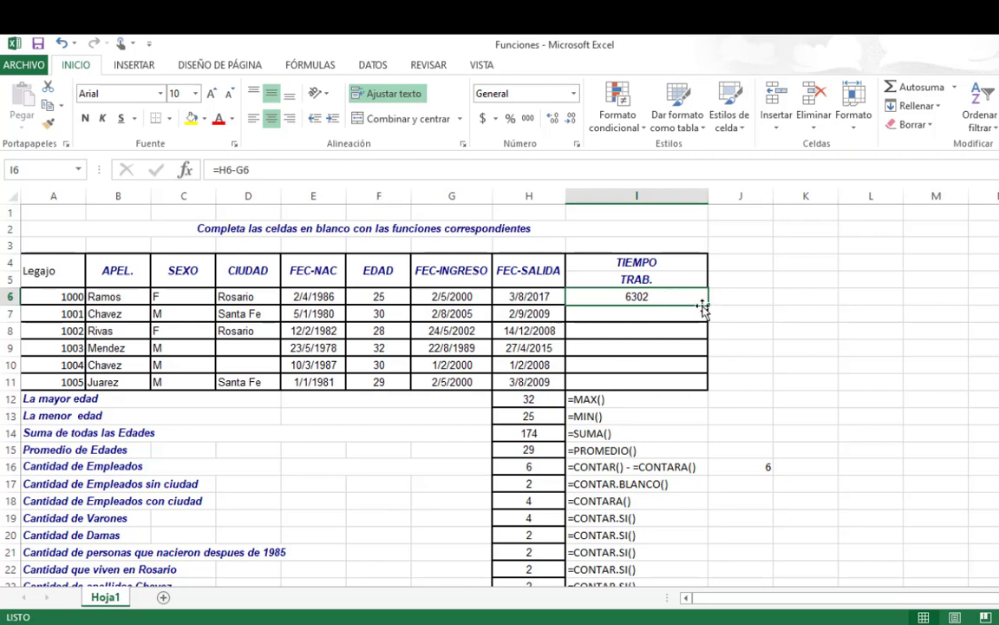
Step: Fill the worked-time formula from I6 down through I11
left_click_drag(708, 307, 705, 386)
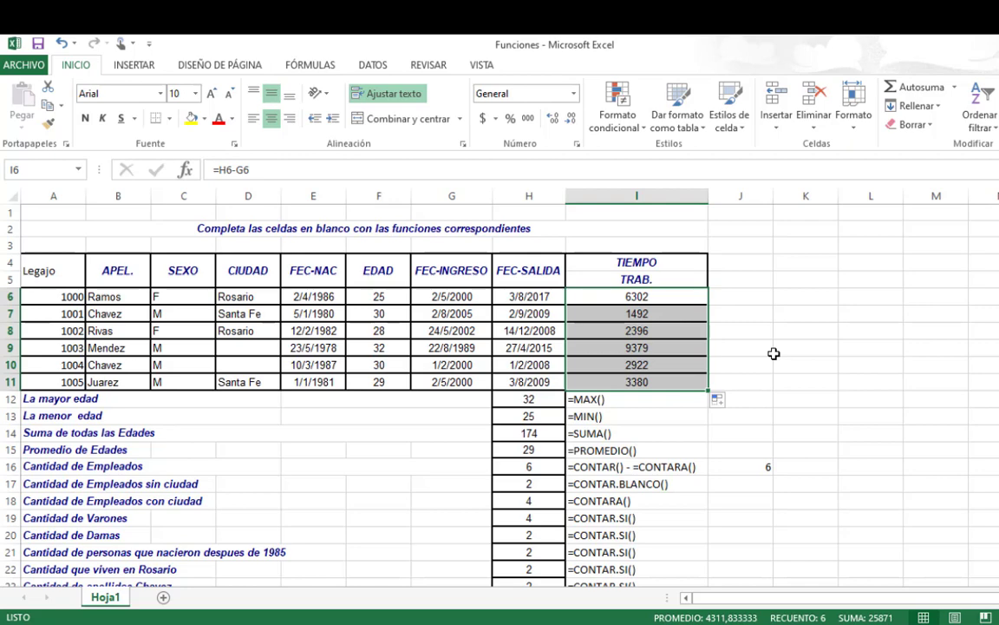
left_click(757, 297)
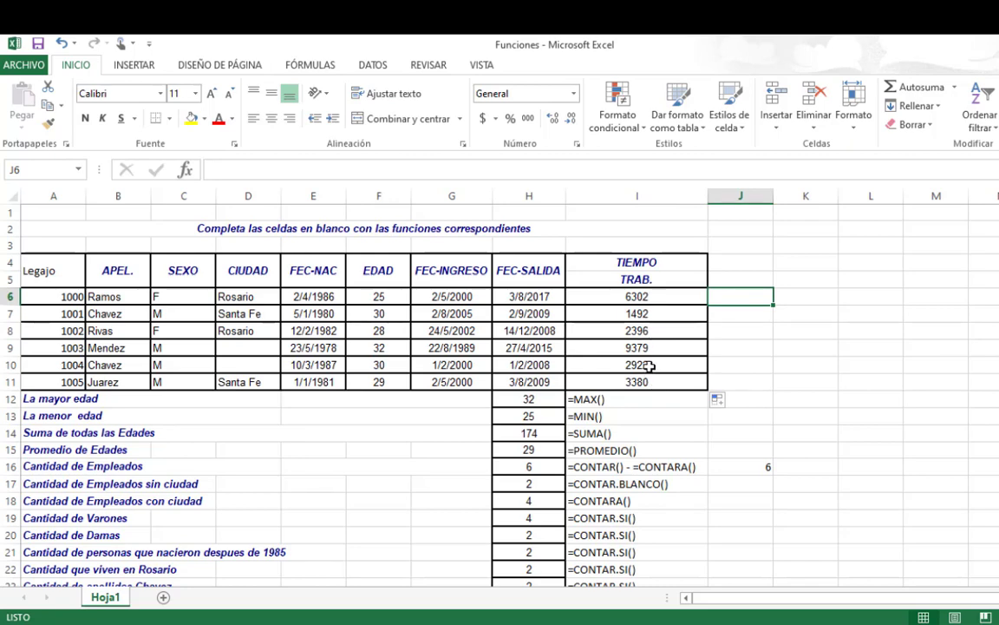
Step: Insert the CONTAR.SI function in cell H27 from the recently used functions
scroll(649, 366, "down", 4)
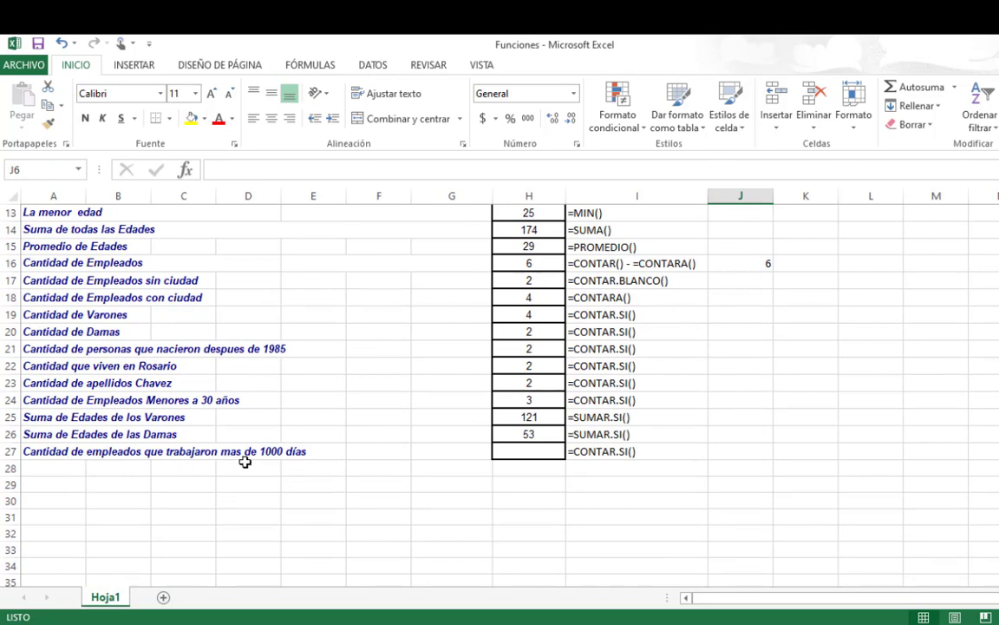
left_click(522, 452)
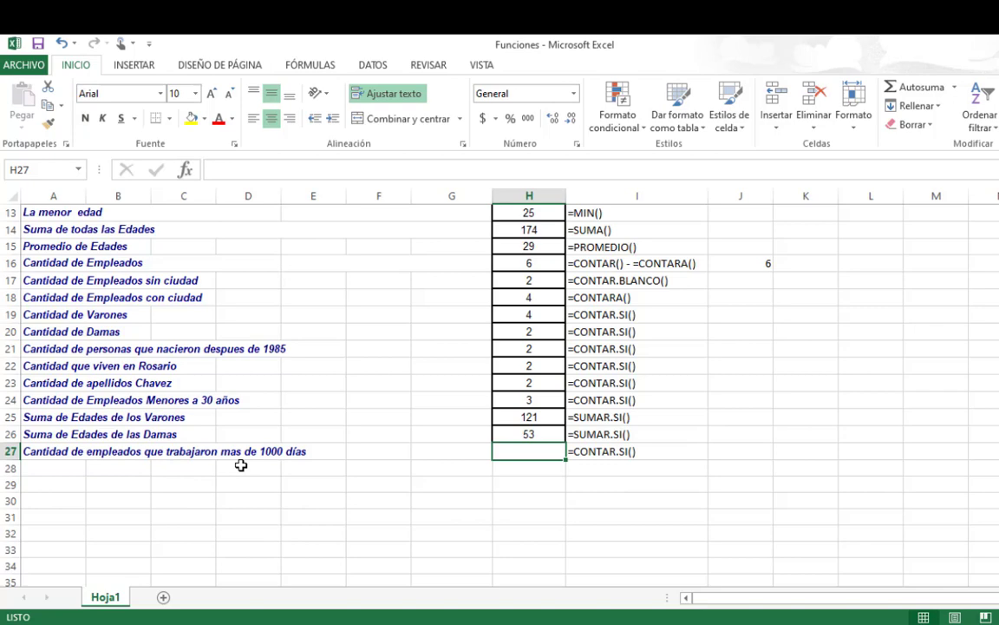
scroll(240, 500, "up", 1)
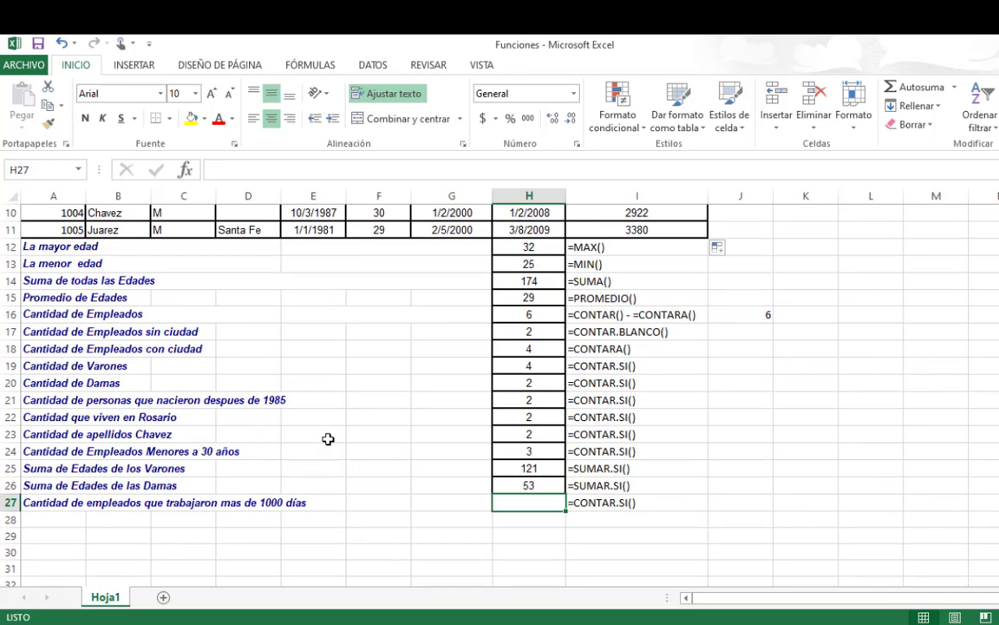
left_click(185, 170)
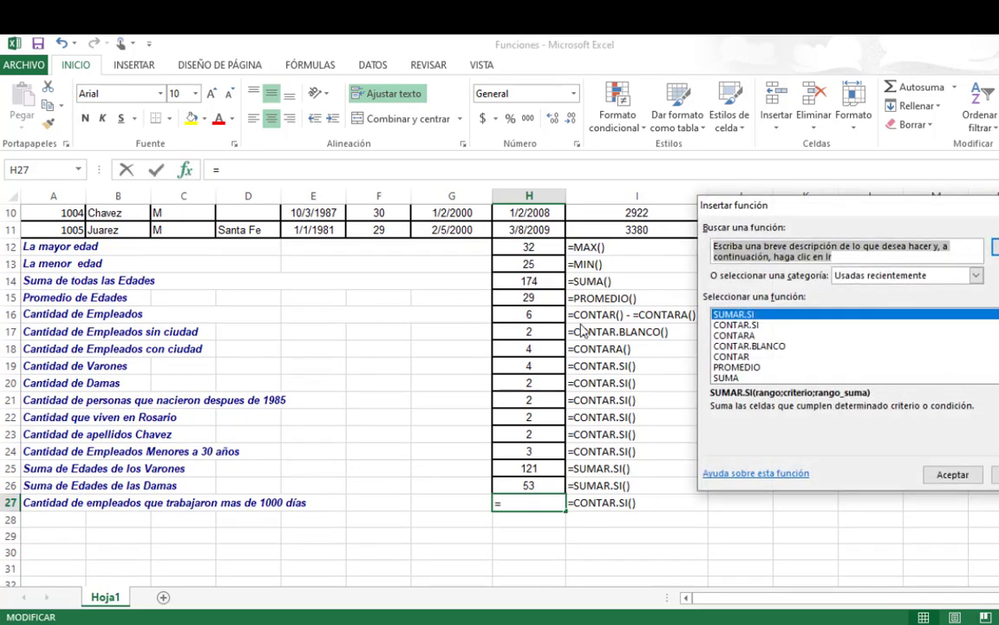
left_click(751, 327)
double_click(751, 326)
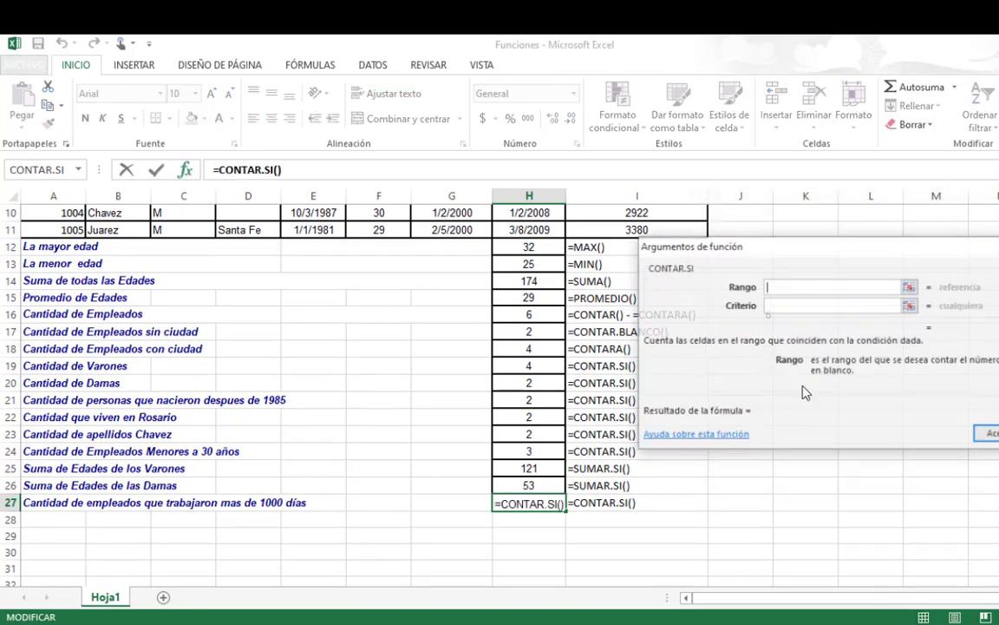
Step: Set the CONTAR.SI Rango for H27 to I6:I11 and the Criterio to ">1000", including the quotation marks, and accept the formula
scroll(485, 451, "up", 3)
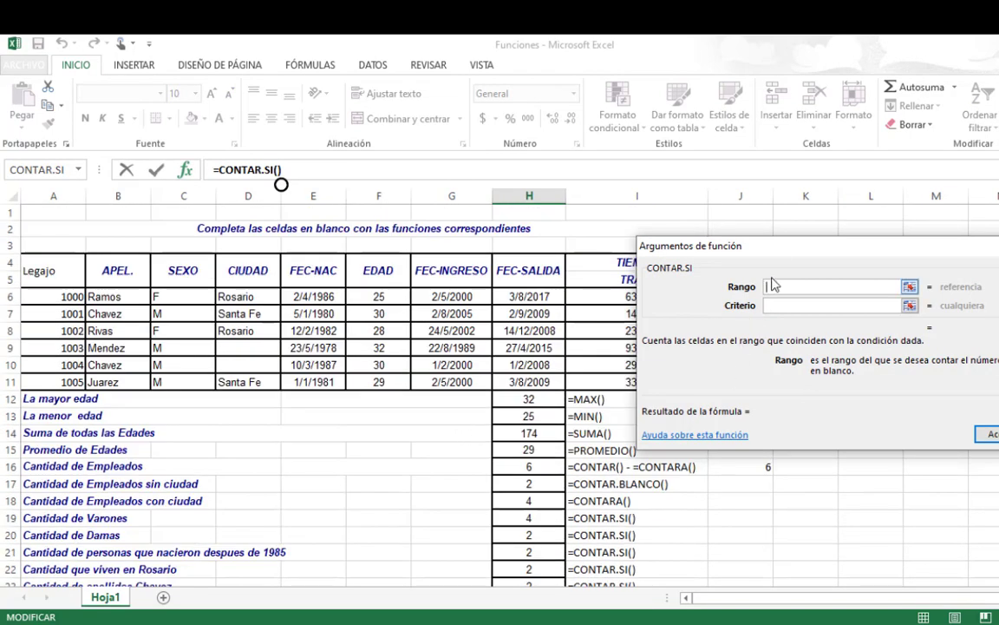
left_click_drag(779, 250, 854, 261)
left_click_drag(673, 302, 671, 382)
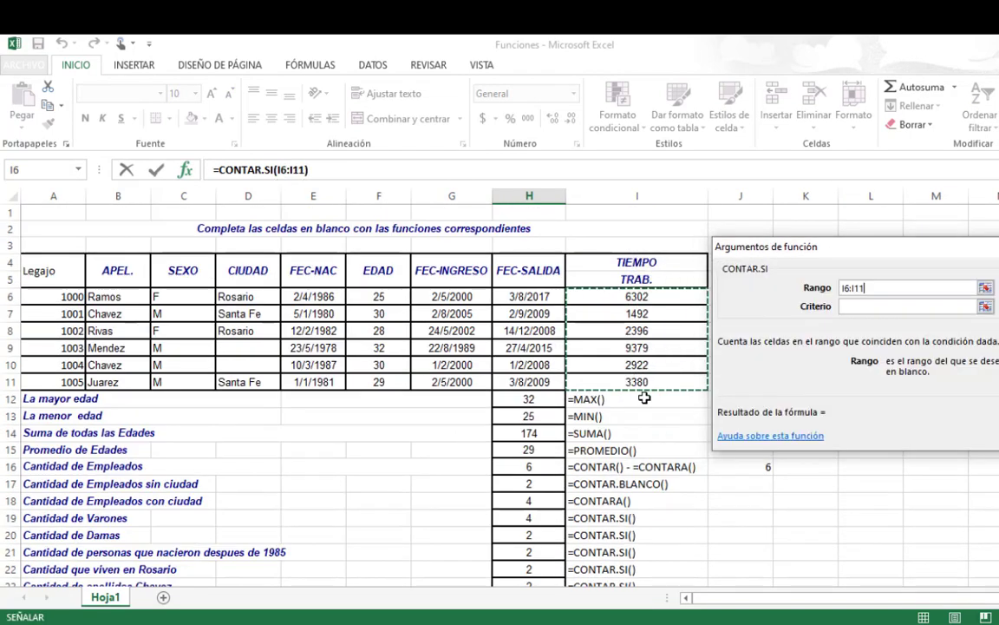
left_click(863, 305)
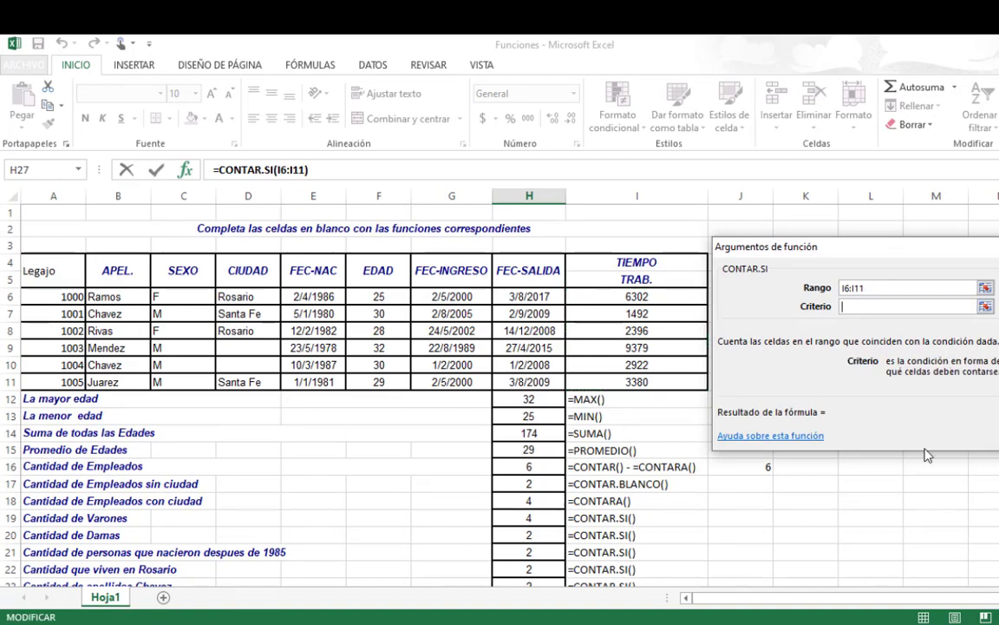
type("\"\"")
key("Left")
type(">1000")
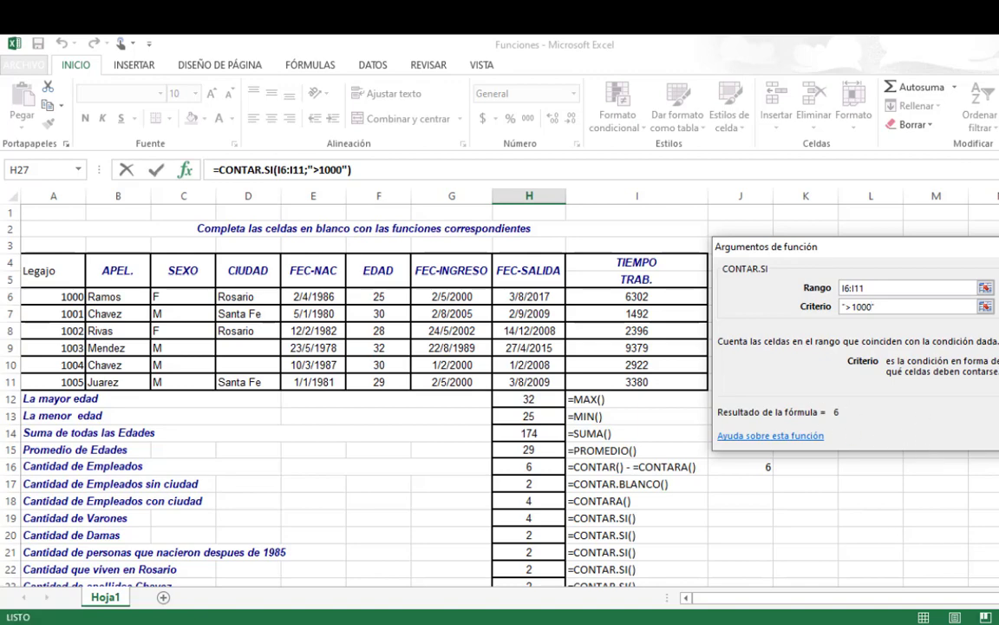
key("Return")
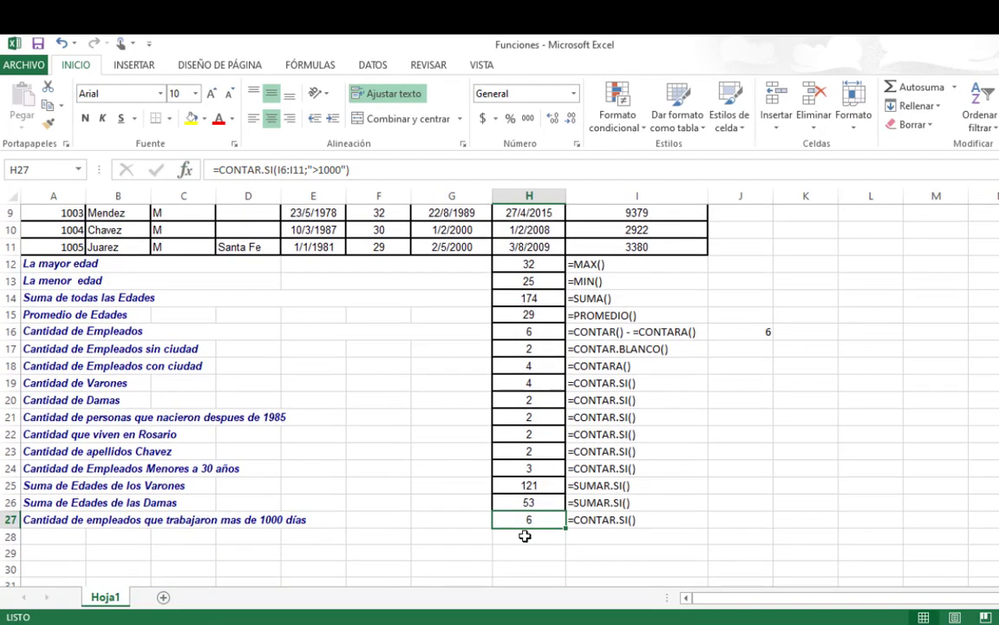
Step: Change the FEC-INGRESO date in cell G11 to 2/5/2009
scroll(686, 433, "up", 3)
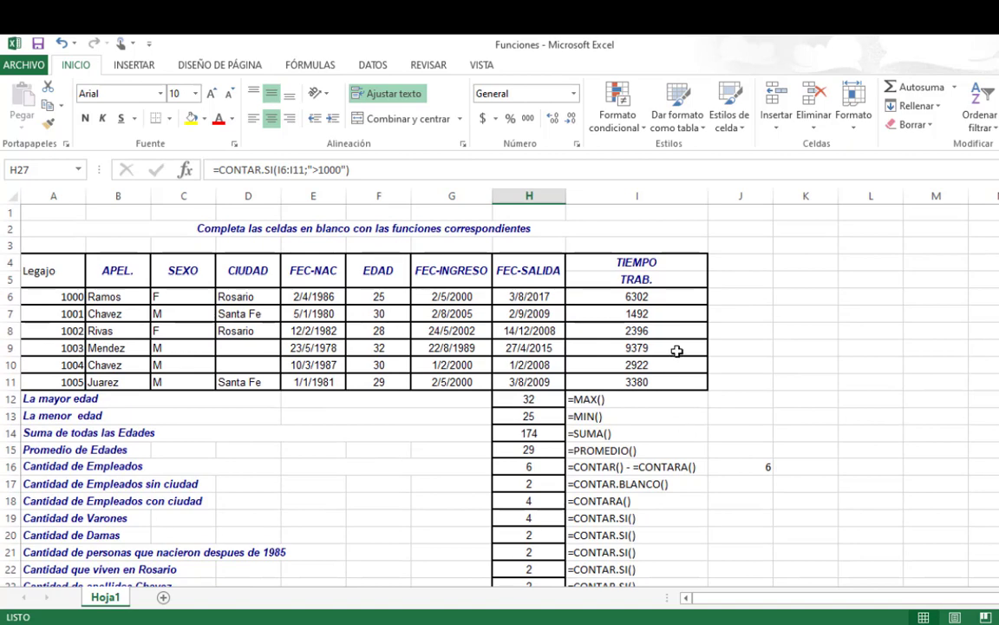
scroll(677, 350, "down", 1)
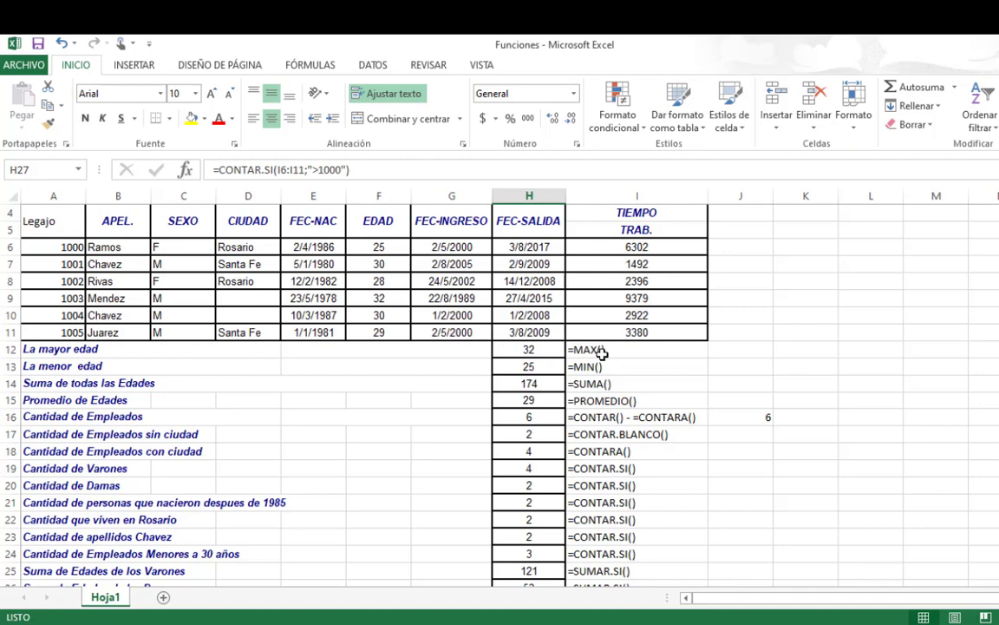
left_click(459, 331)
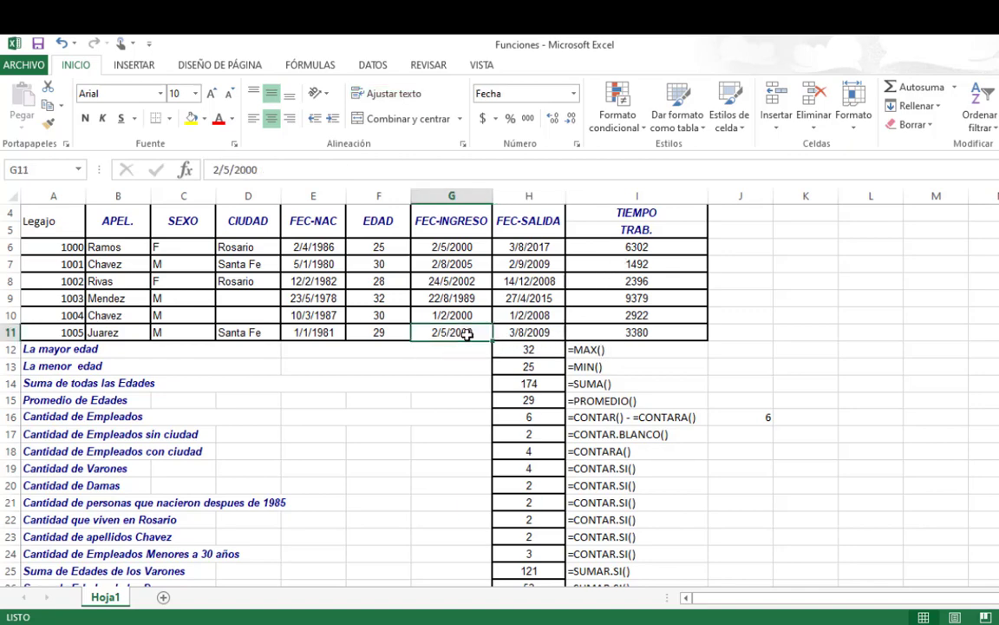
left_click(258, 170)
key("BackSpace")
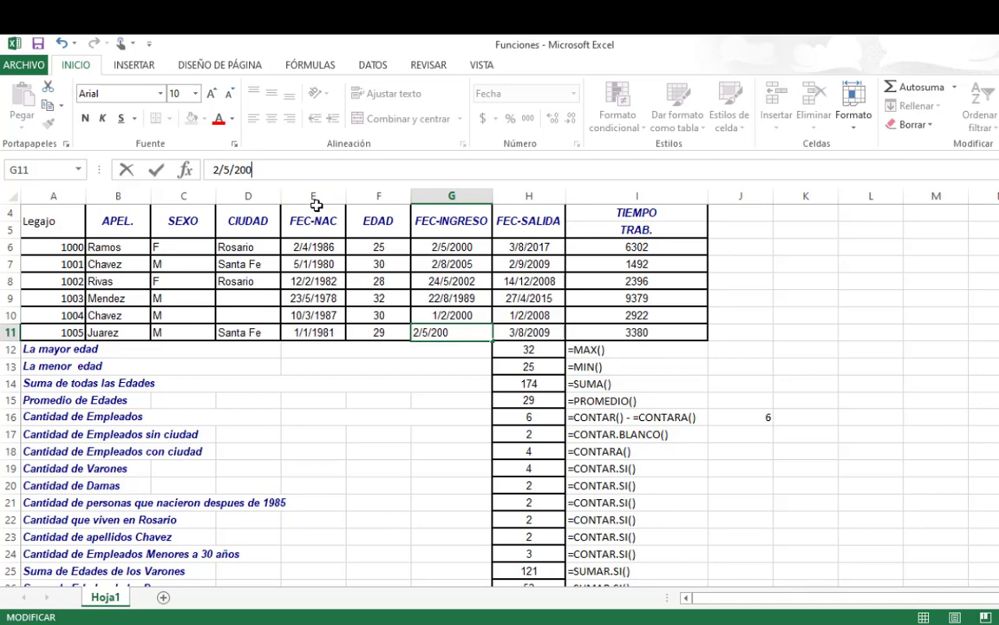
type("9")
key("Return")
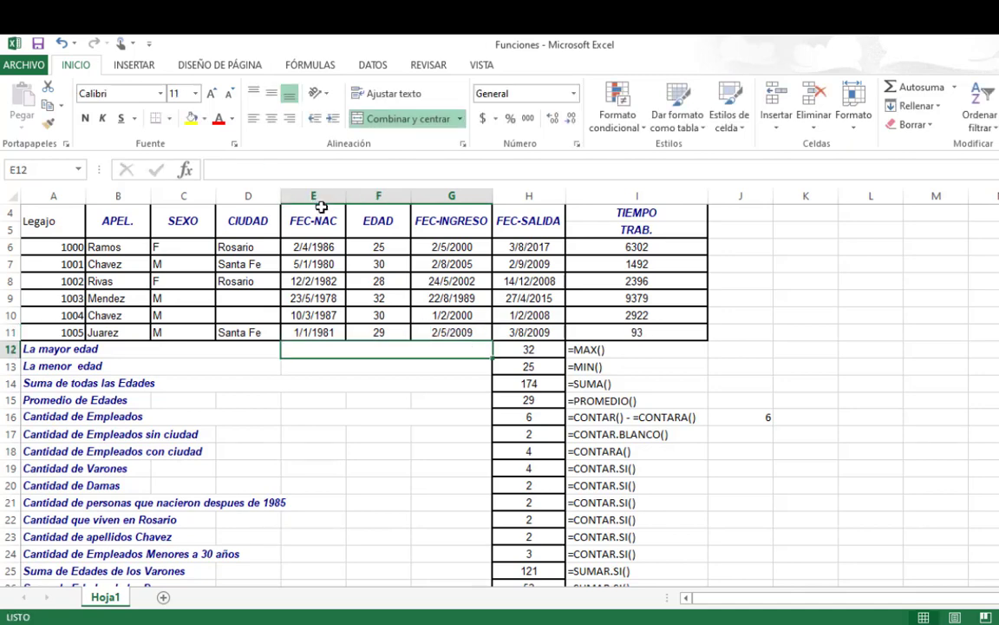
Step: Compare the employee count in H27 with the TIEMPO TRAB. values in the table
scroll(629, 377, "down", 2)
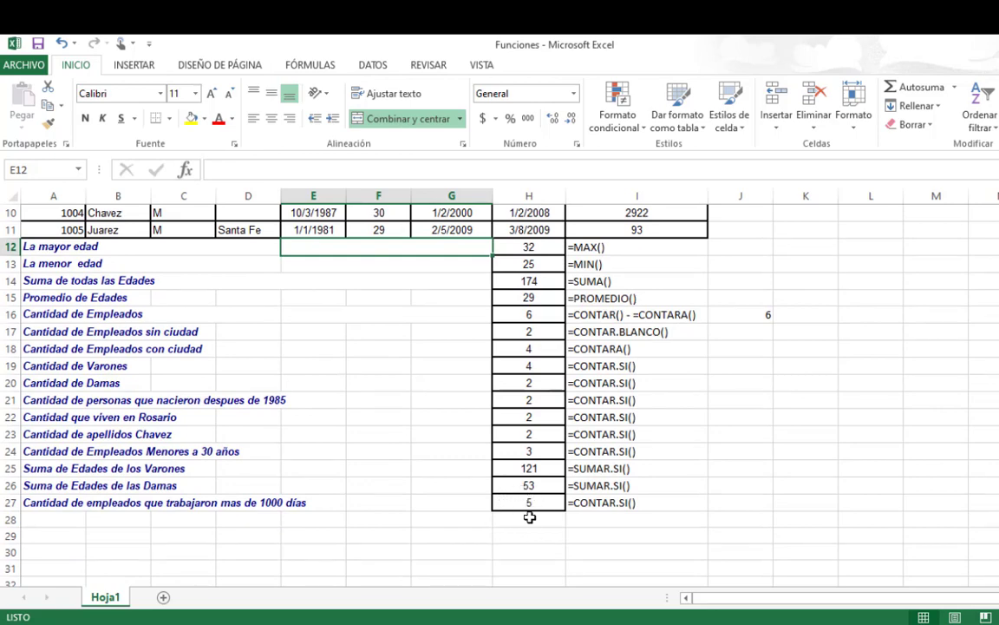
scroll(719, 434, "up", 3)
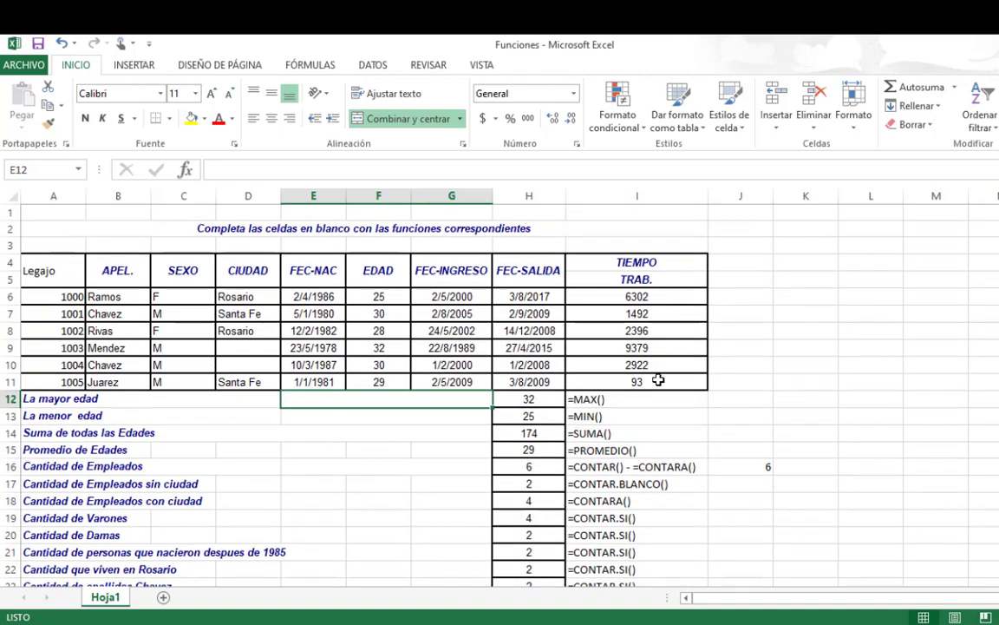
scroll(658, 383, "down", 2)
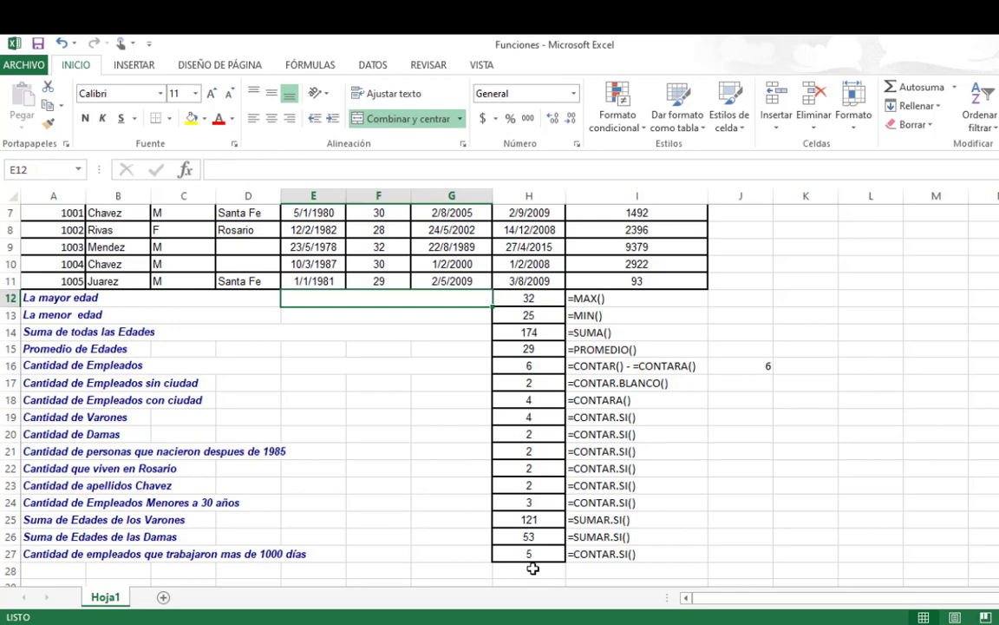
scroll(532, 567, "up", 1)
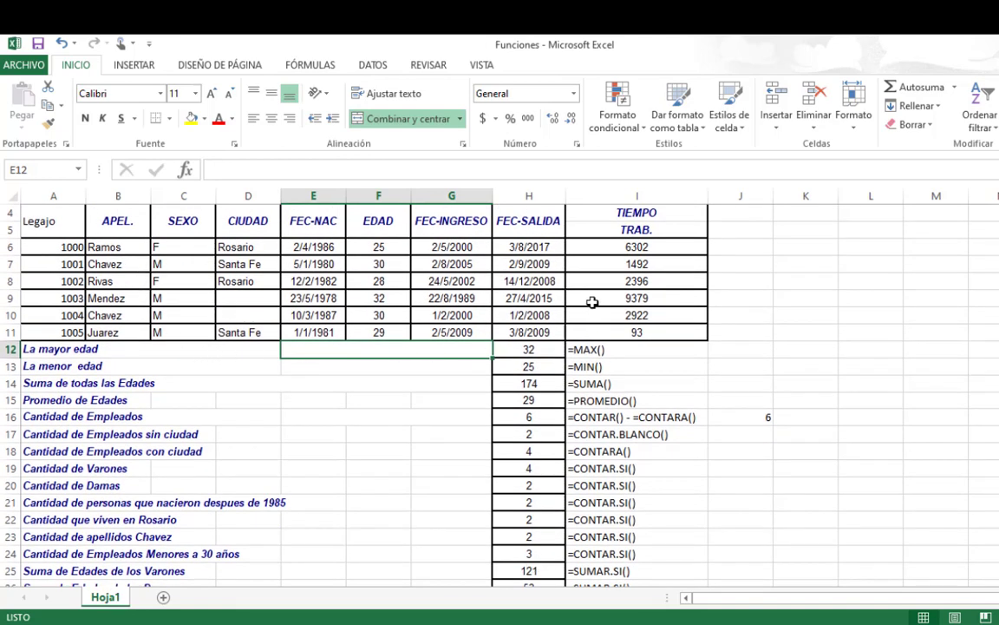
scroll(828, 371, "up", 1)
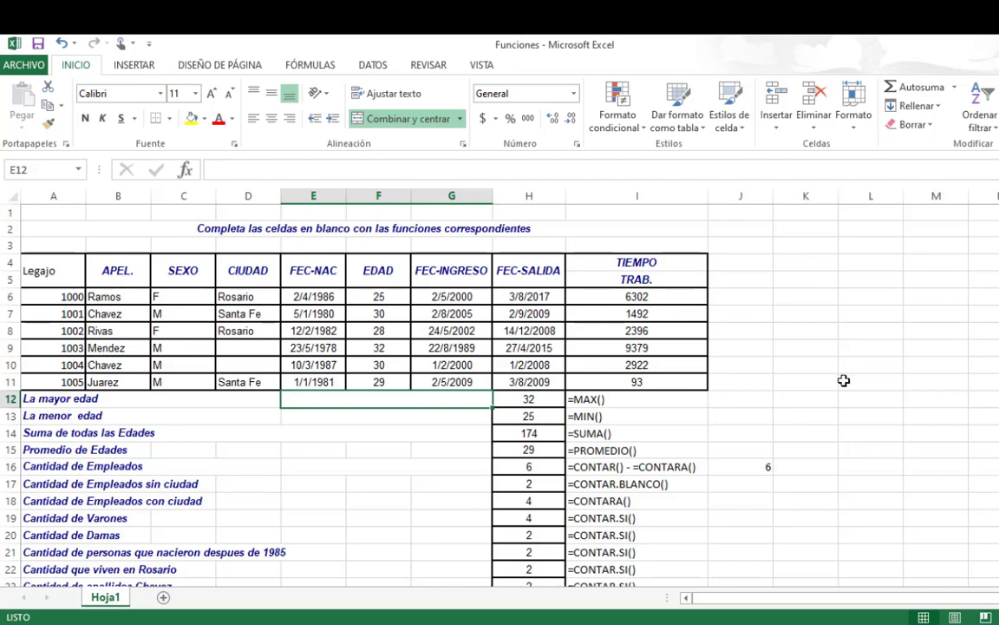
Step: Review the completed worksheet, from the employee table through the function results in H12:H27 and the function names beside them
scroll(843, 378, "down", 1)
scroll(843, 381, "up", 1)
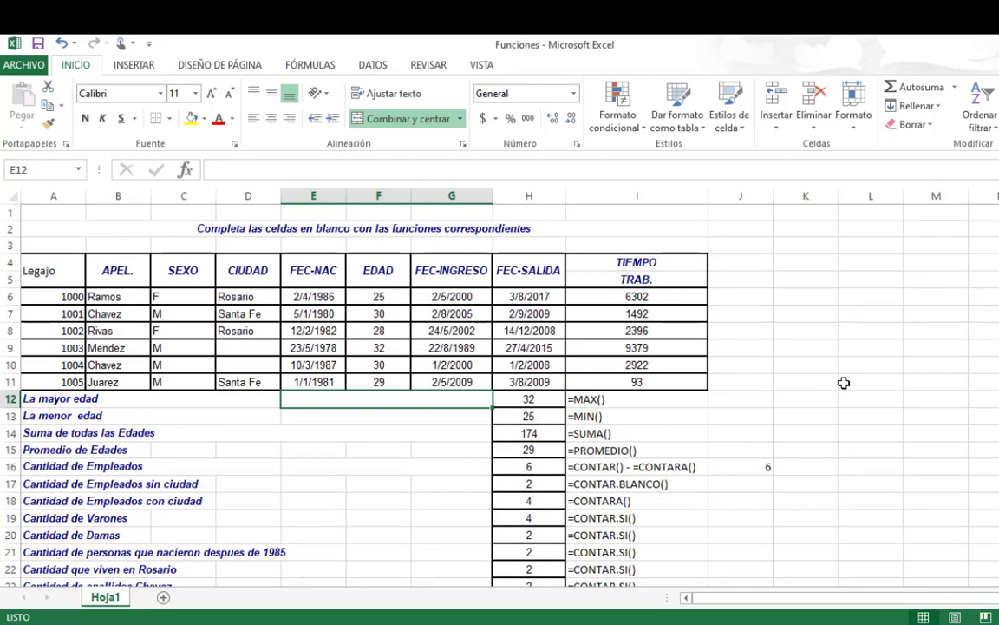
scroll(840, 387, "down", 1)
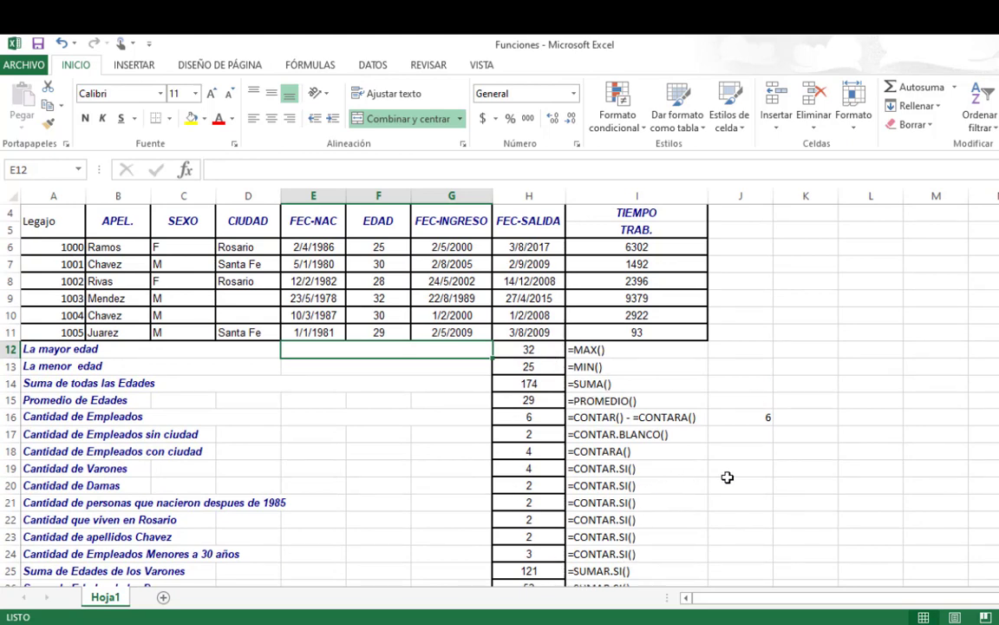
scroll(727, 477, "down", 1)
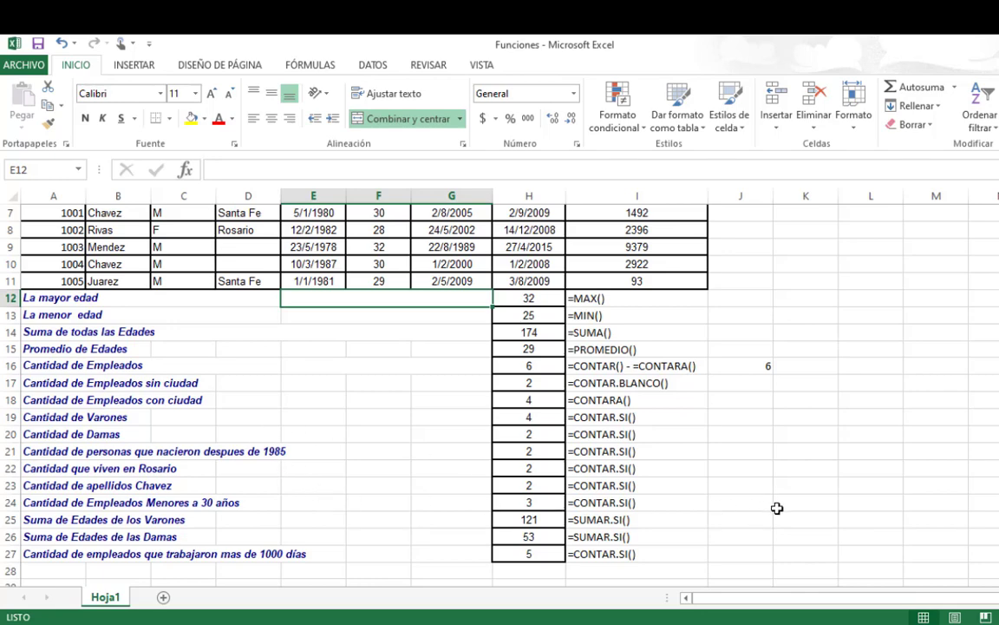
scroll(777, 508, "up", 1)
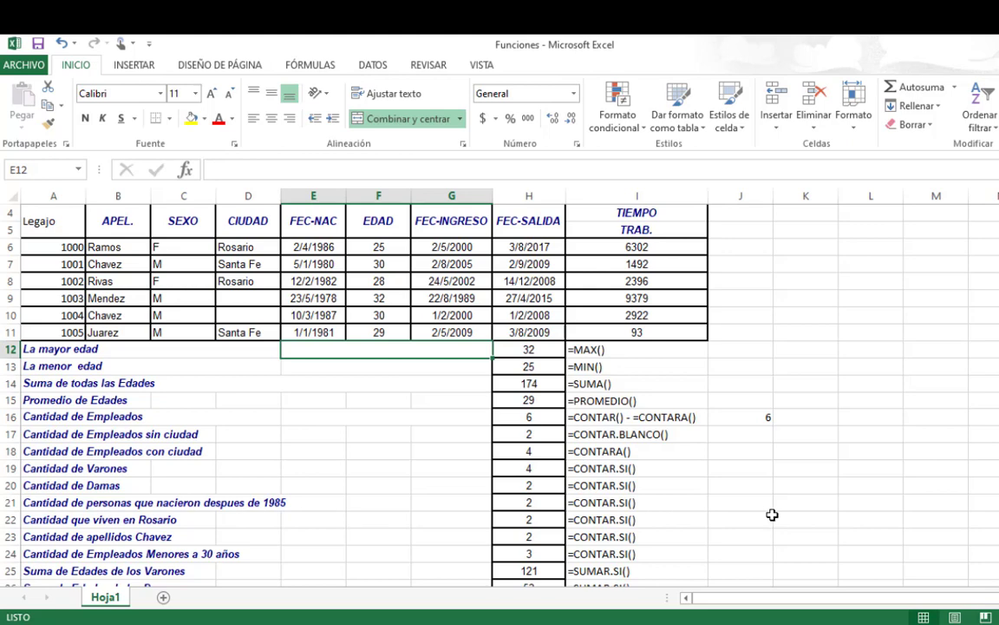
scroll(772, 514, "up", 1)
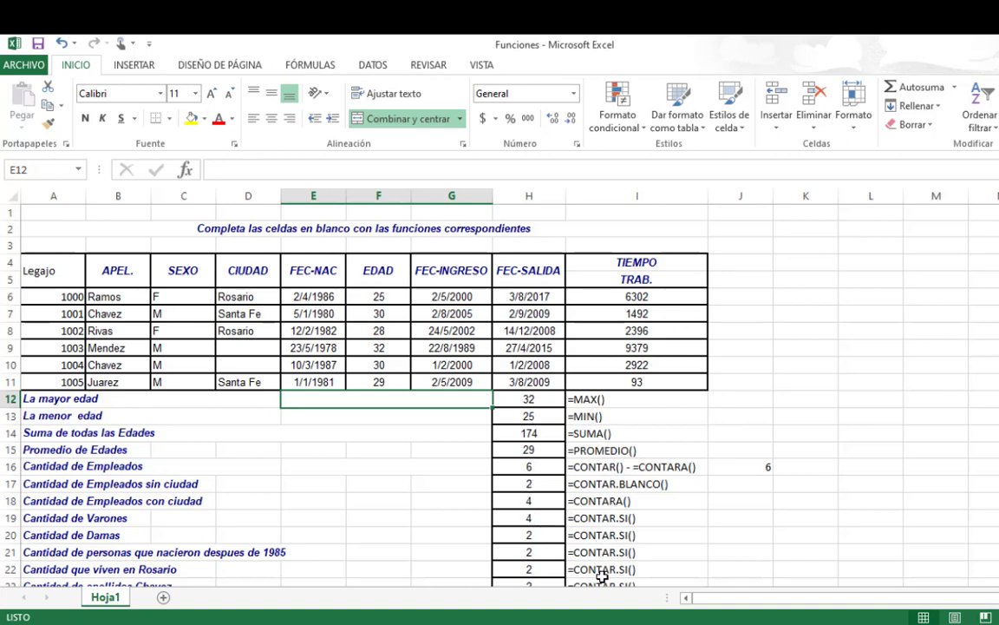
scroll(602, 576, "down", 2)
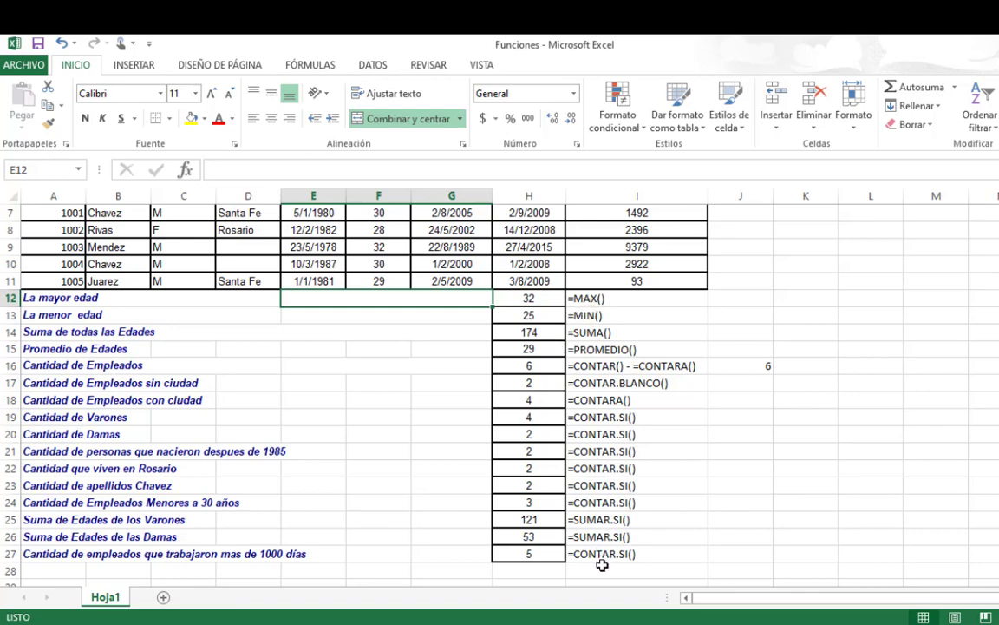
scroll(846, 540, "up", 2)
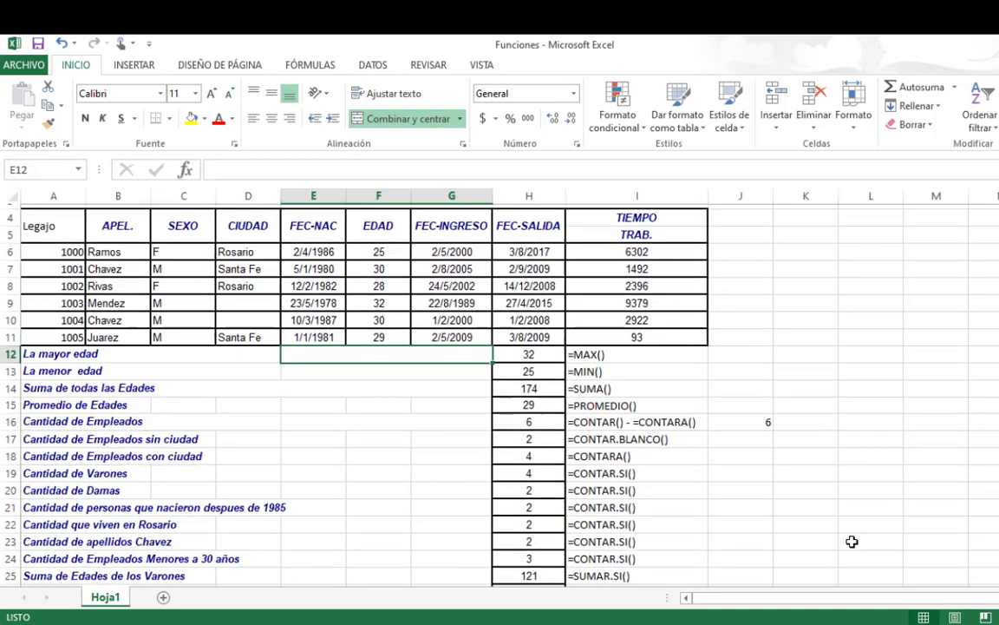